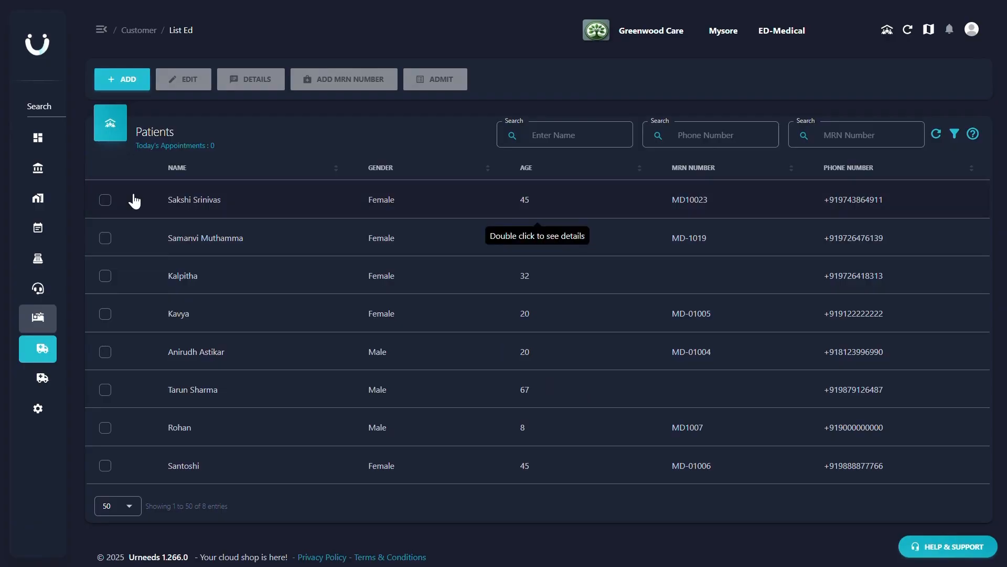
- Look up the existing patient by phone number and admit them with the filled-in details, continuing to the consultation
click(124, 79)
click(493, 91)
key(ctrl+v)
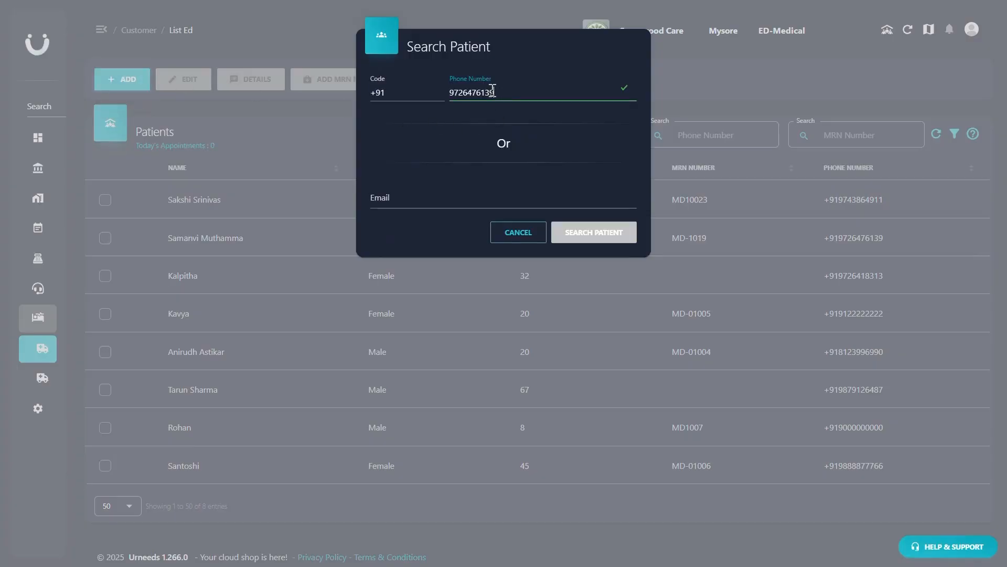
key(Return)
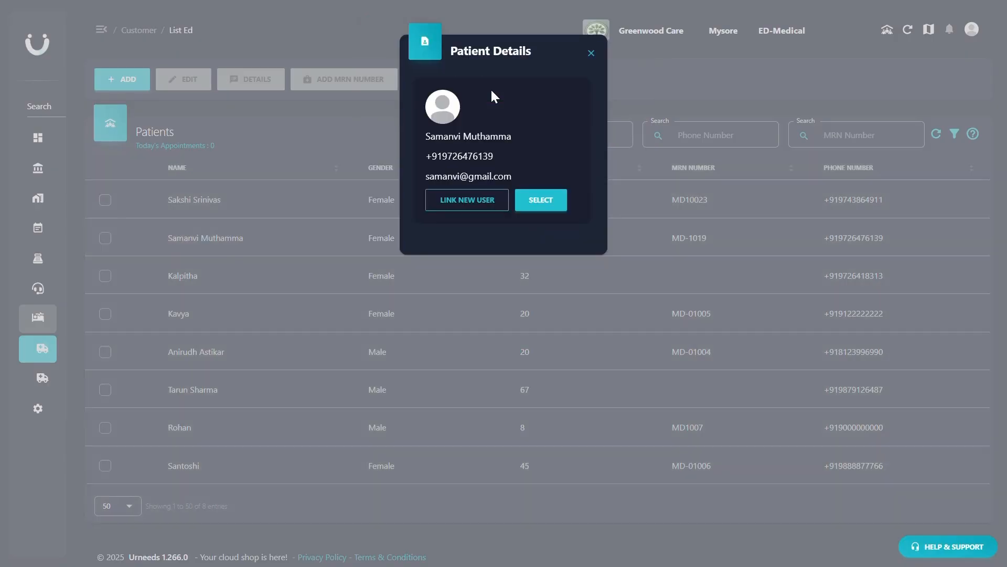
click(536, 200)
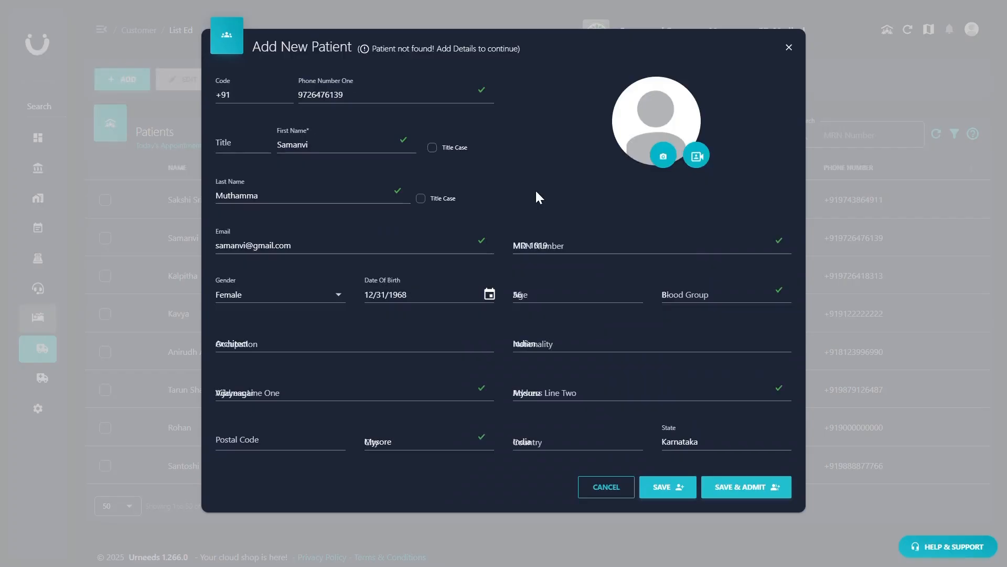
click(733, 487)
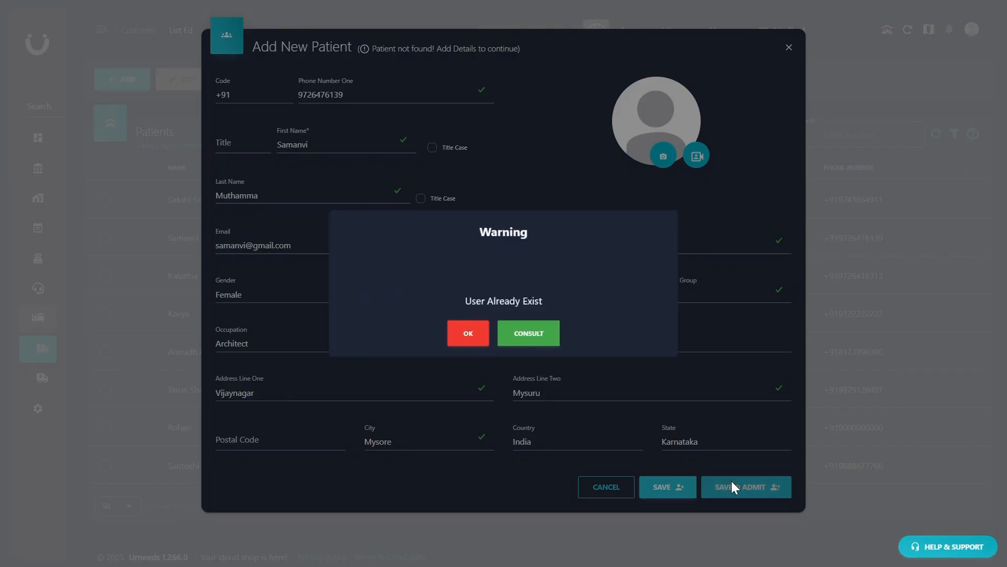
click(531, 336)
click(382, 307)
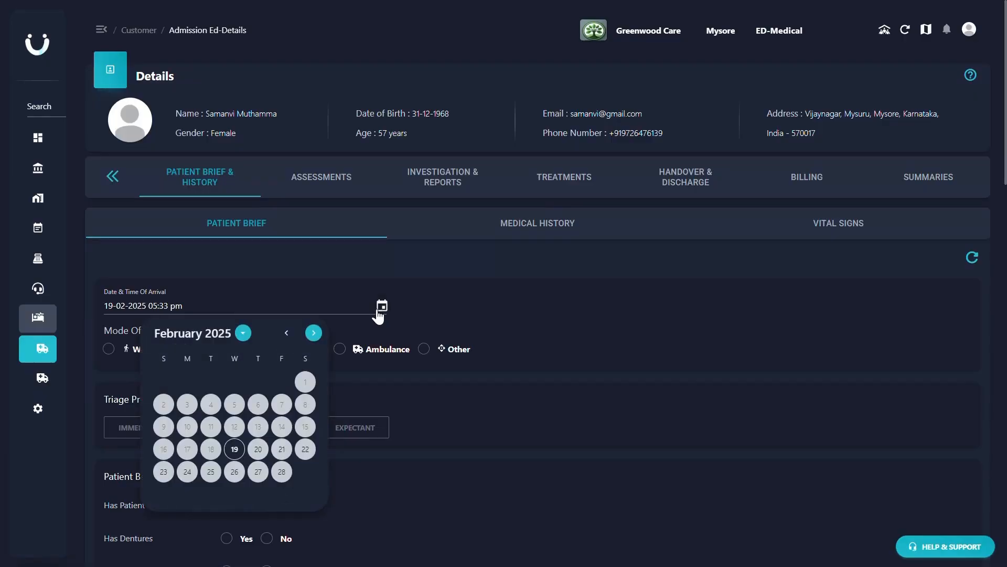
click(231, 471)
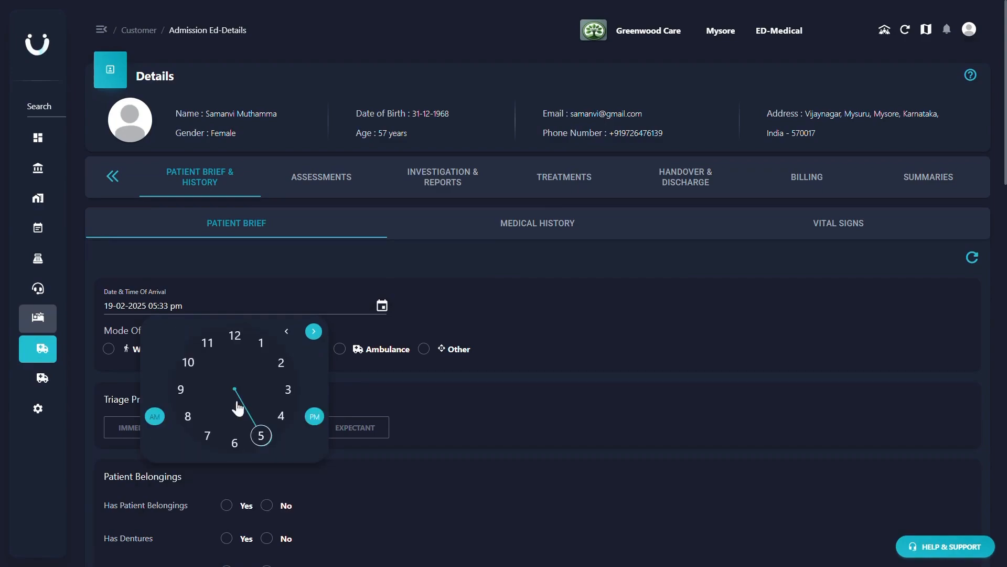
click(262, 435)
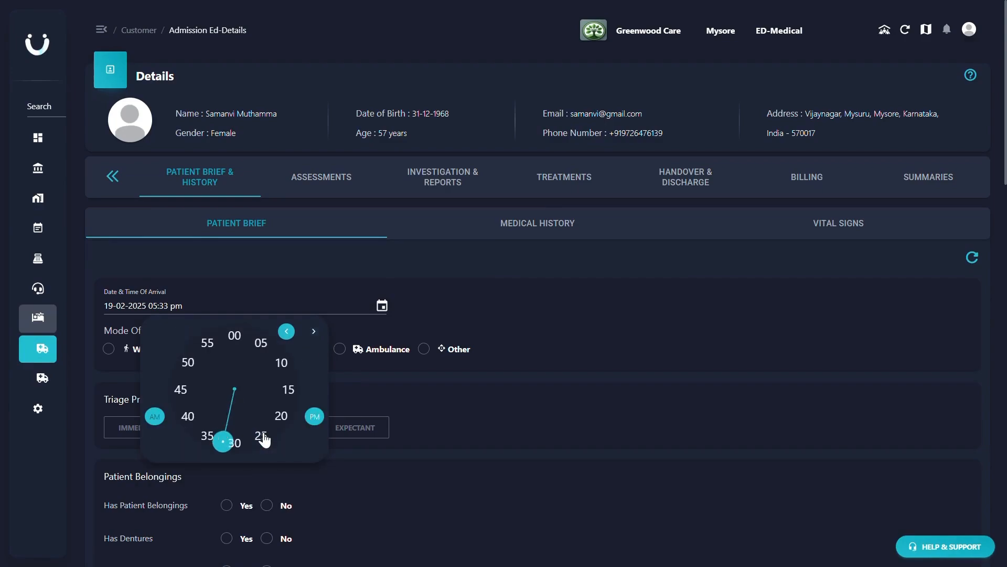
click(184, 418)
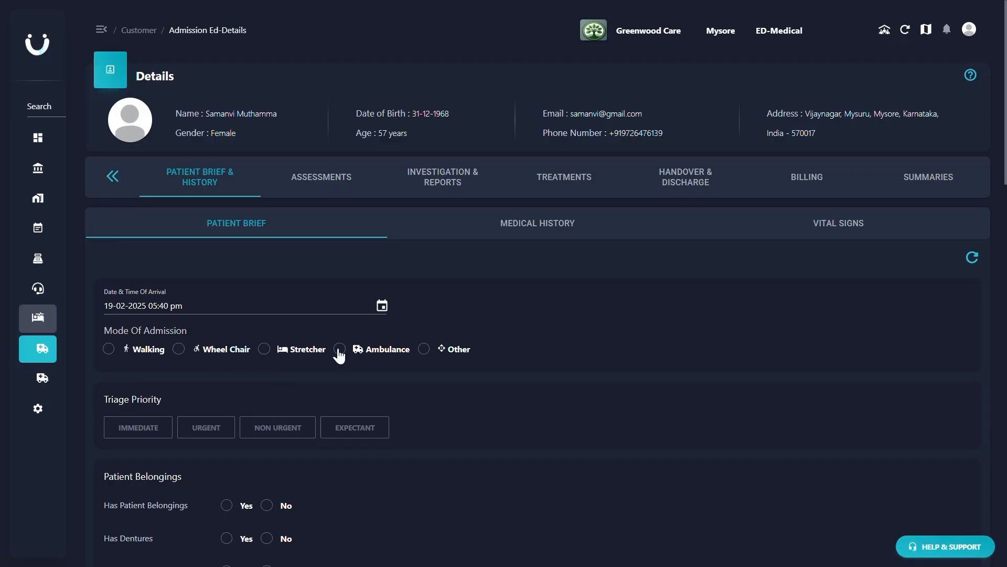
click(179, 348)
- Try the Immediate, Urgent, Non Urgent and Expectant triage priorities, leaving the priority set to Urgent
click(141, 428)
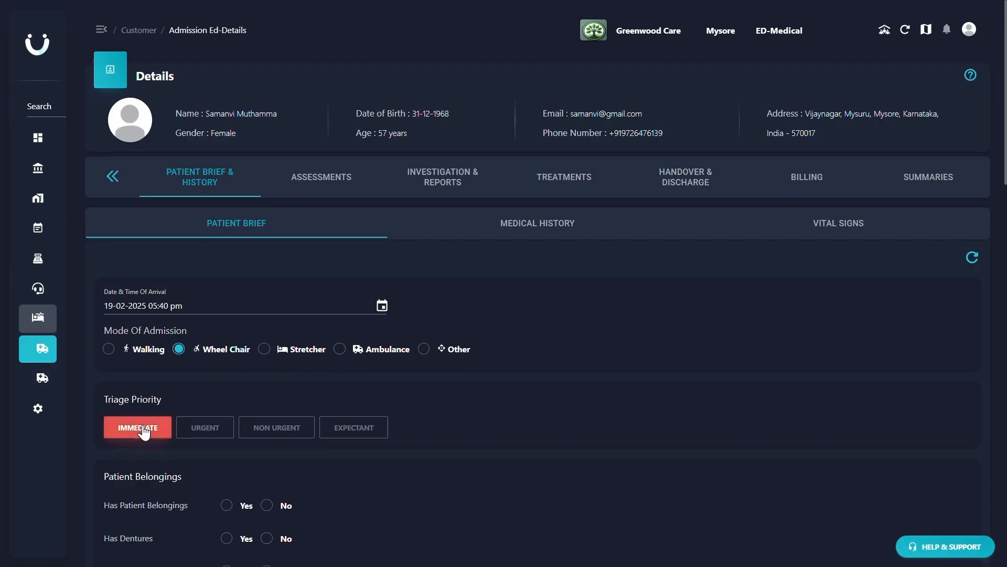
click(205, 429)
click(276, 429)
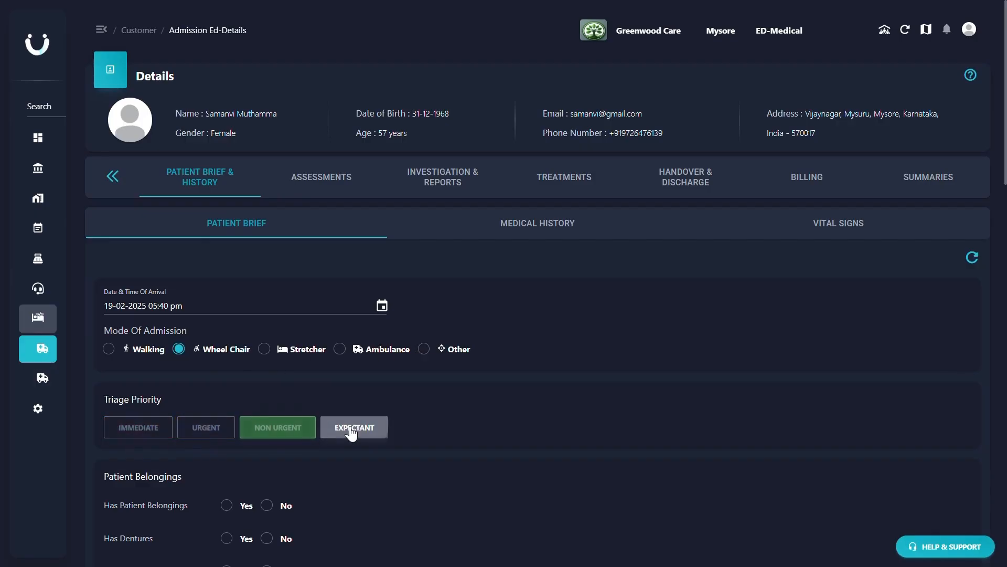
click(353, 429)
click(213, 429)
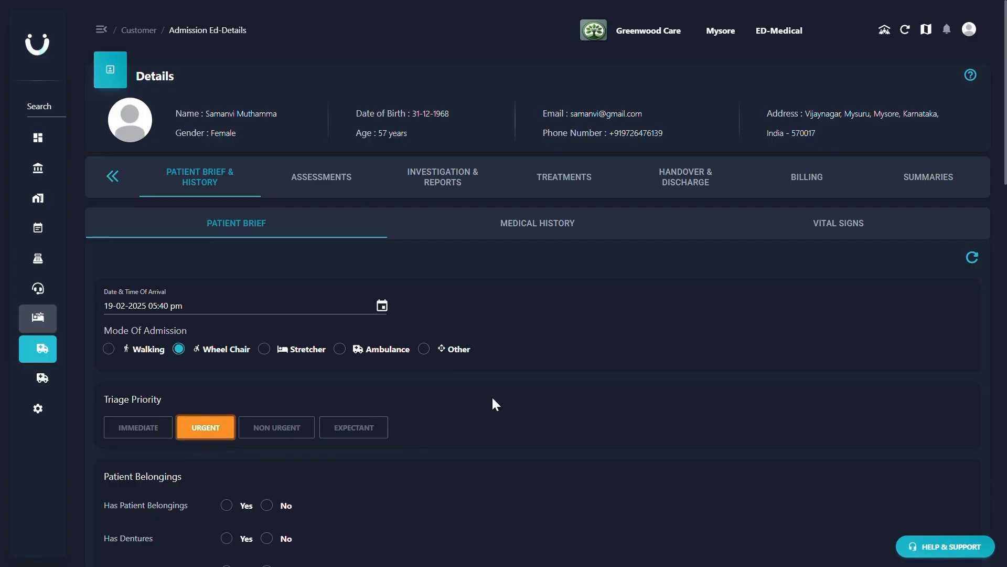
- Answer No for patient belongings, dentures, hearing aid and contact lens
scroll(493, 399, down, 5)
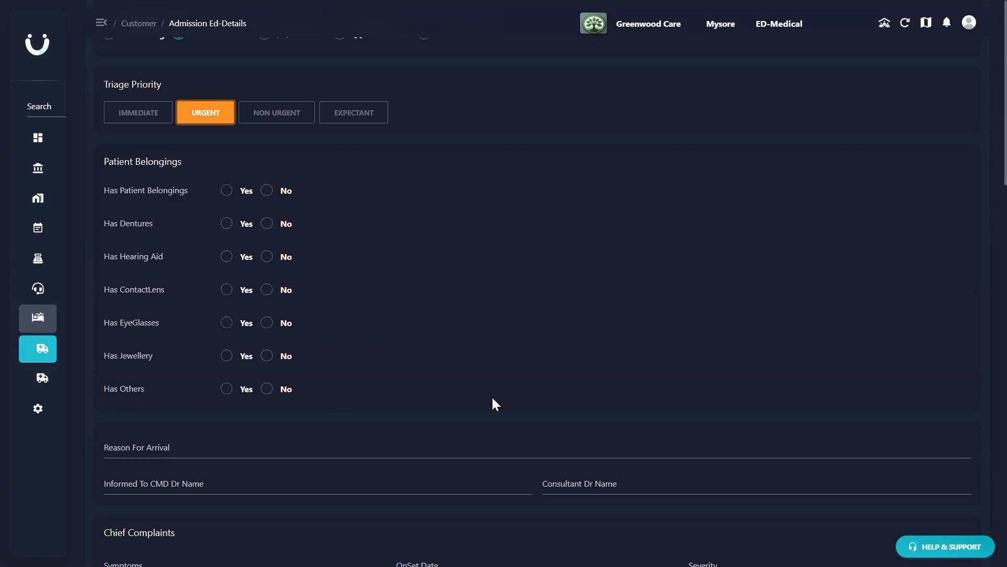
click(268, 194)
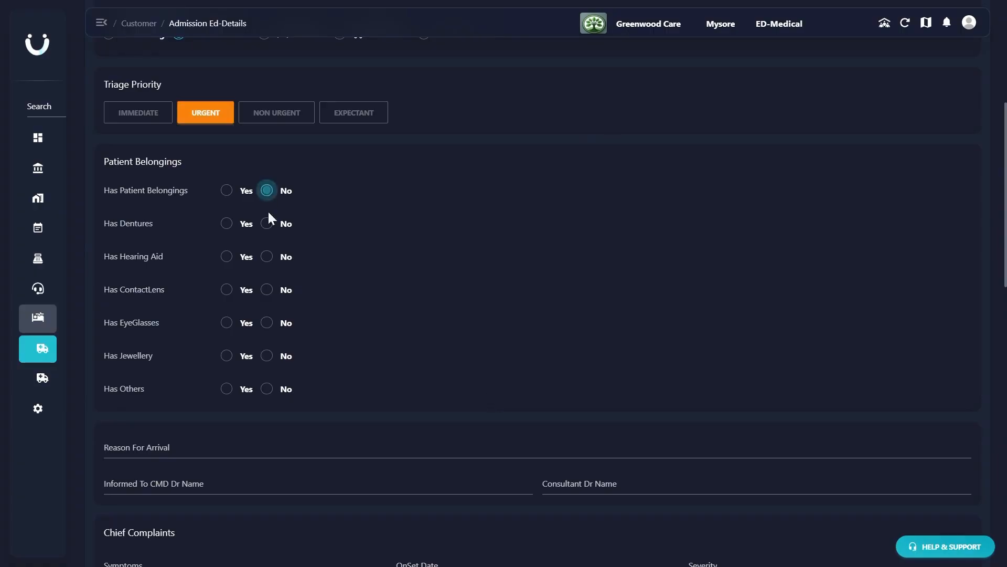
click(267, 226)
click(266, 257)
click(267, 290)
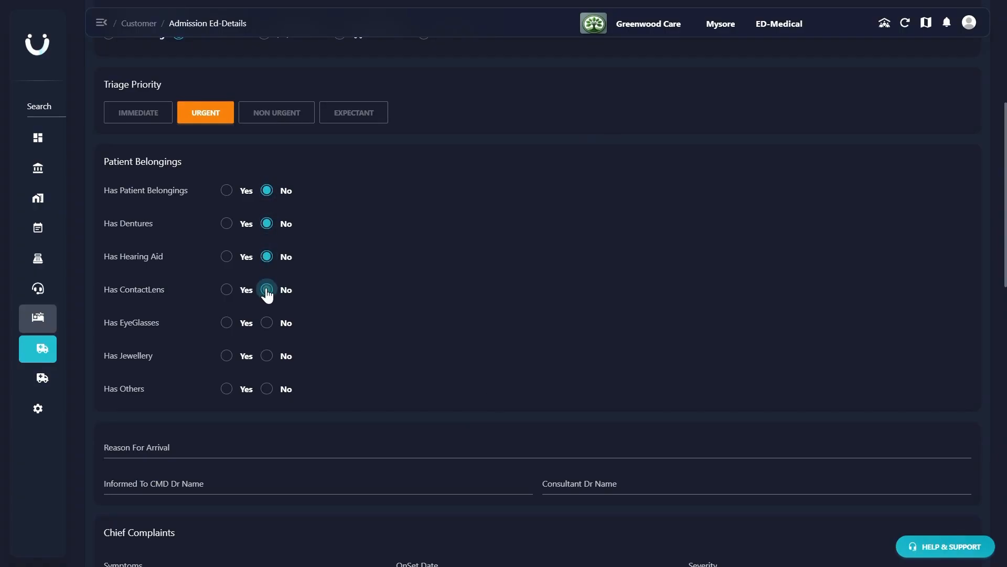
- Answer Yes for eyeglasses with the details "Stable Power", and No for jewellery and other belongings
click(226, 322)
click(343, 324)
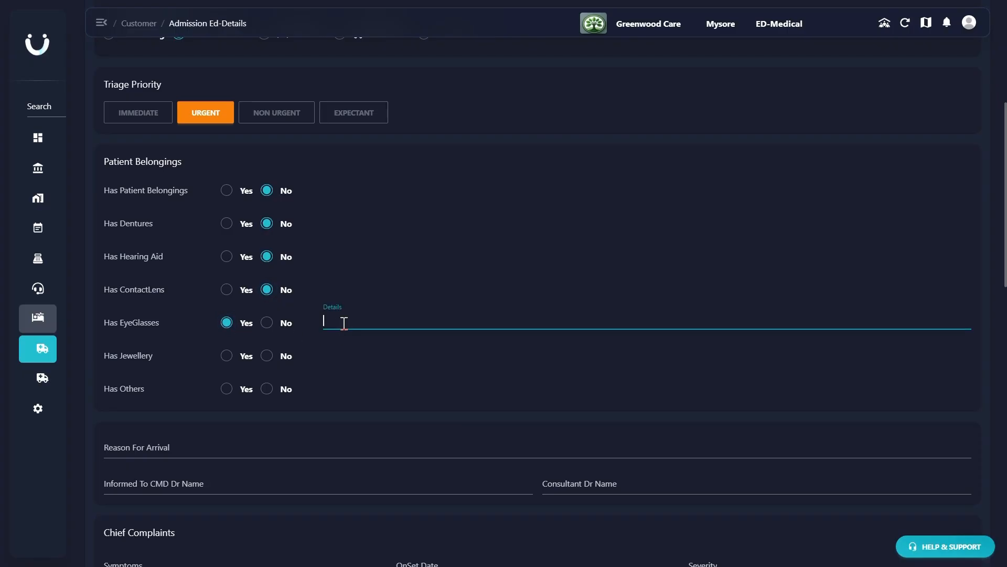
text(Stable Power)
click(267, 356)
click(267, 389)
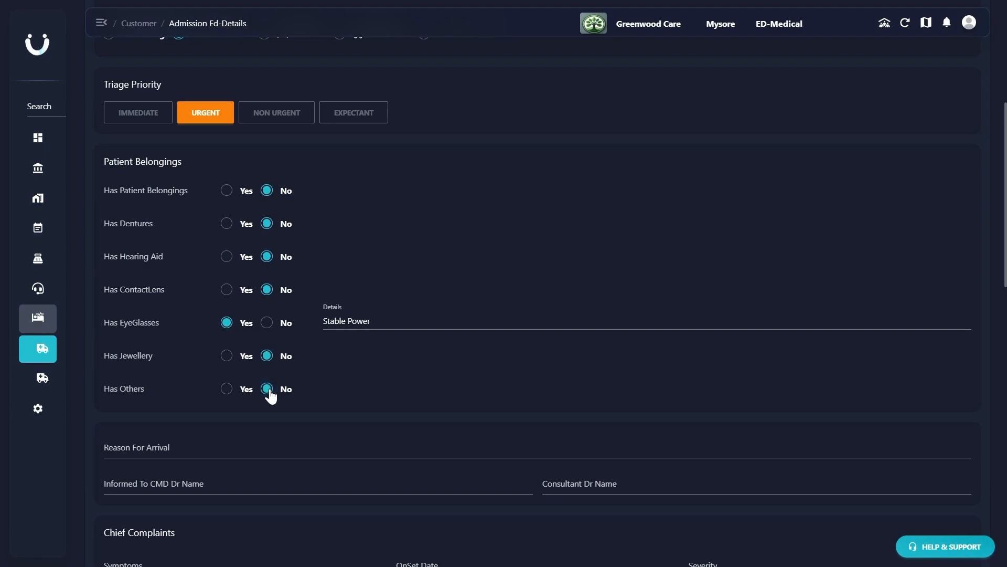
- Enter "Severe Chest Pain" as the reason for arrival
scroll(270, 391, down, 5)
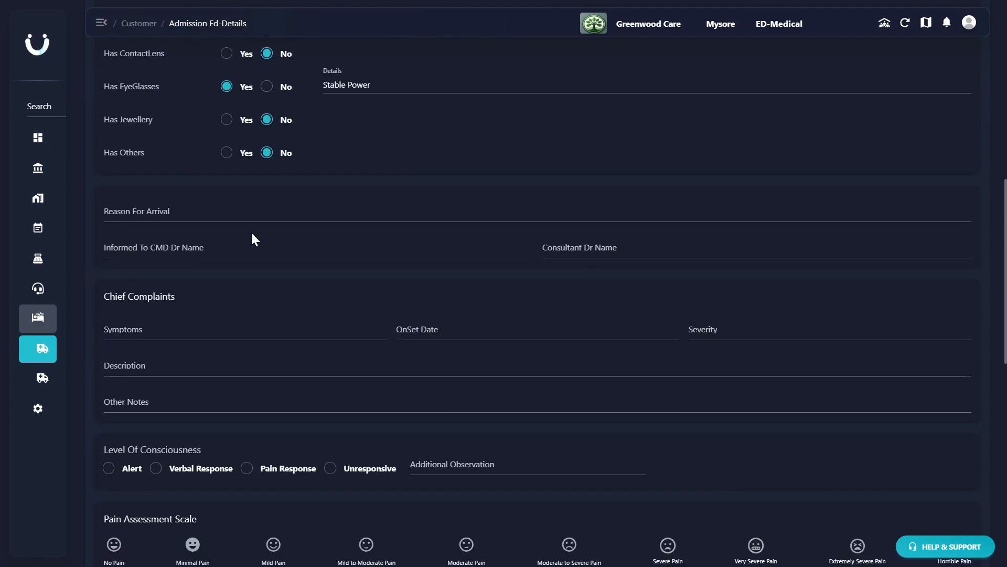
click(211, 207)
text(Seve)
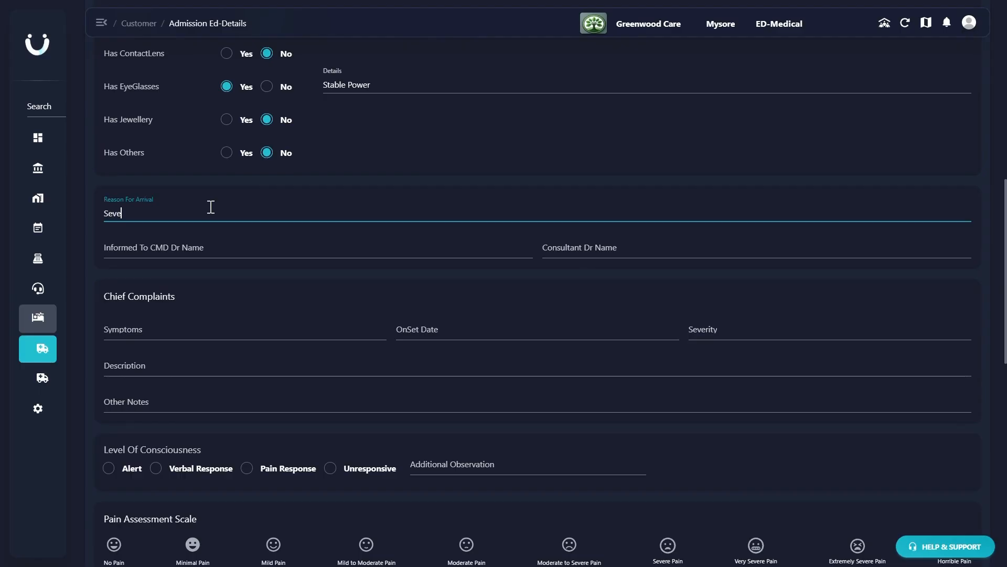
text(re Chest Pain)
- Enter the names of the informed CMD doctor and the consultant doctor
click(172, 251)
text(Dr. S)
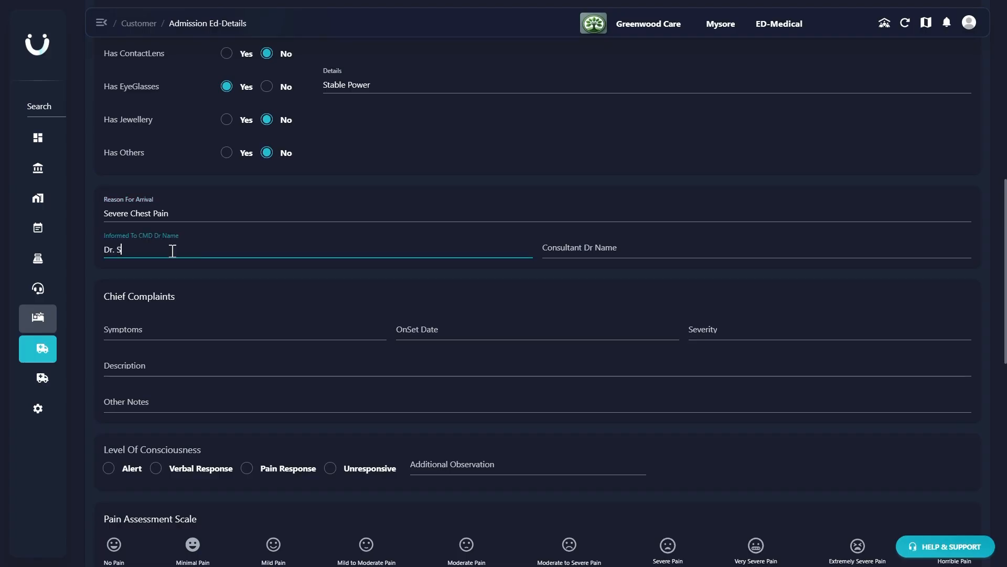
text(hwetha)
click(565, 244)
text(Dr. Rajendra)
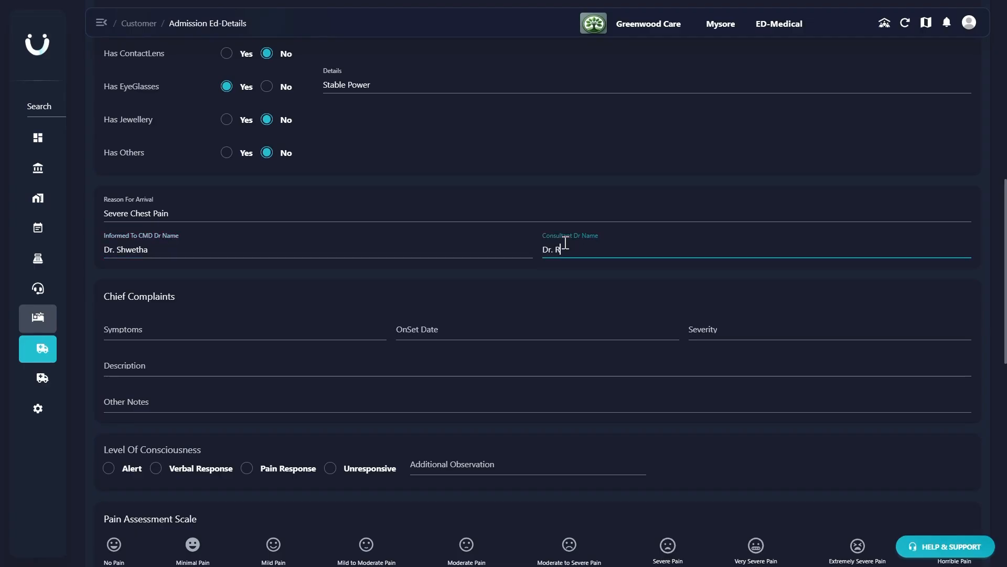
- Add the symptom Chest pain to the chief complaints with the onset date 19-02-2025
click(198, 331)
text(chest)
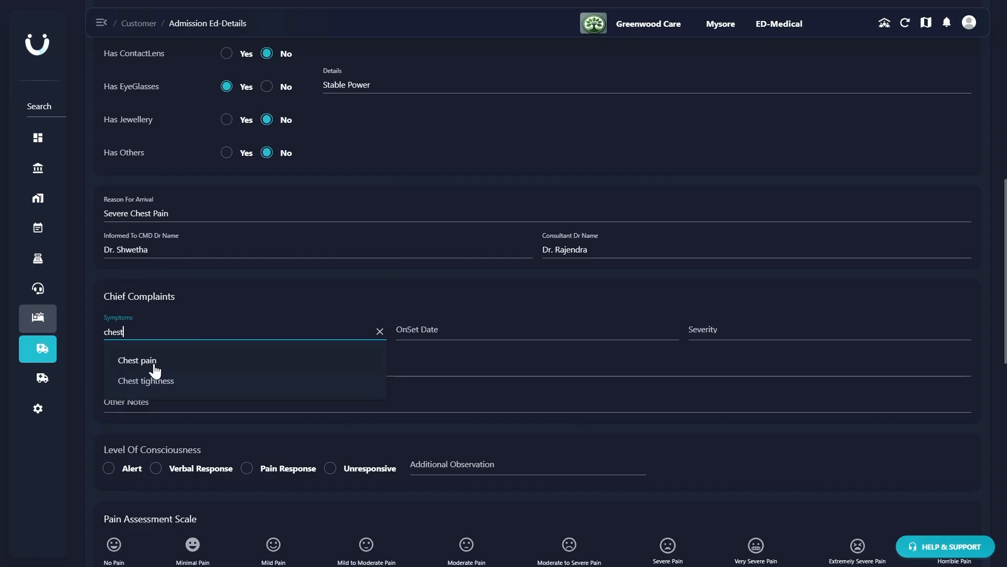
click(154, 362)
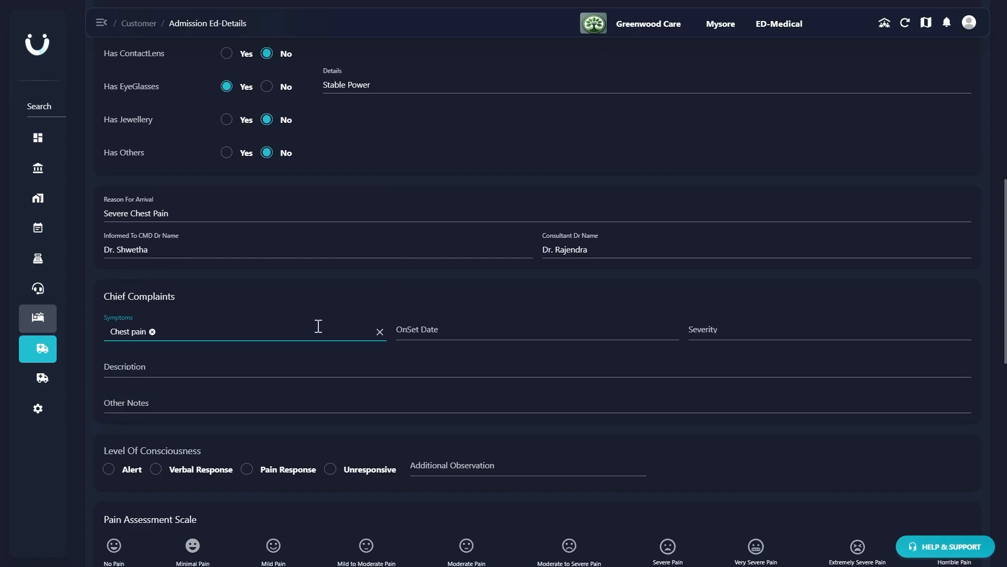
click(414, 334)
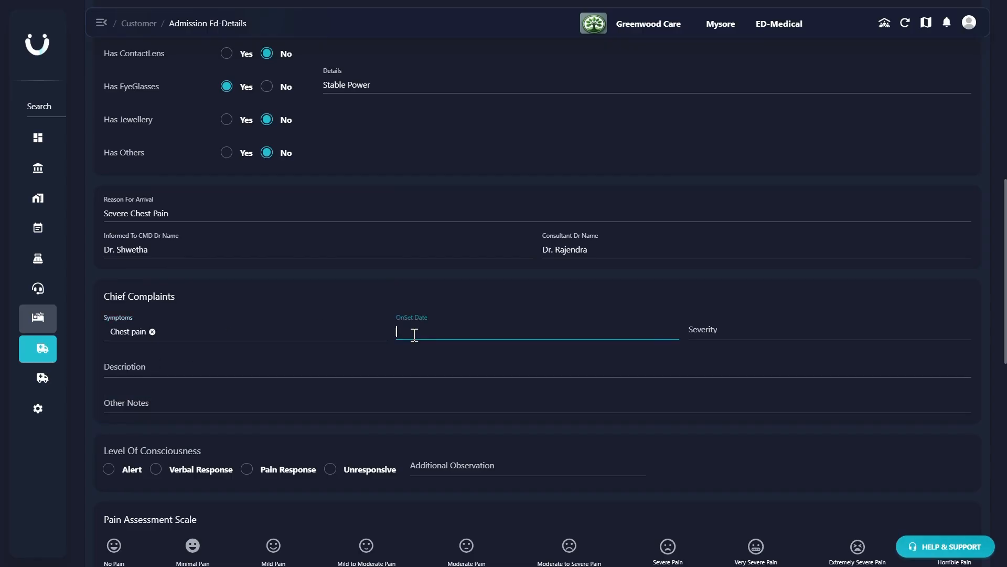
text(19-07-2025)
- Set the complaint's severity to Moderate and enter the heart attack (myocardial infarction) text in the description and other notes
click(727, 327)
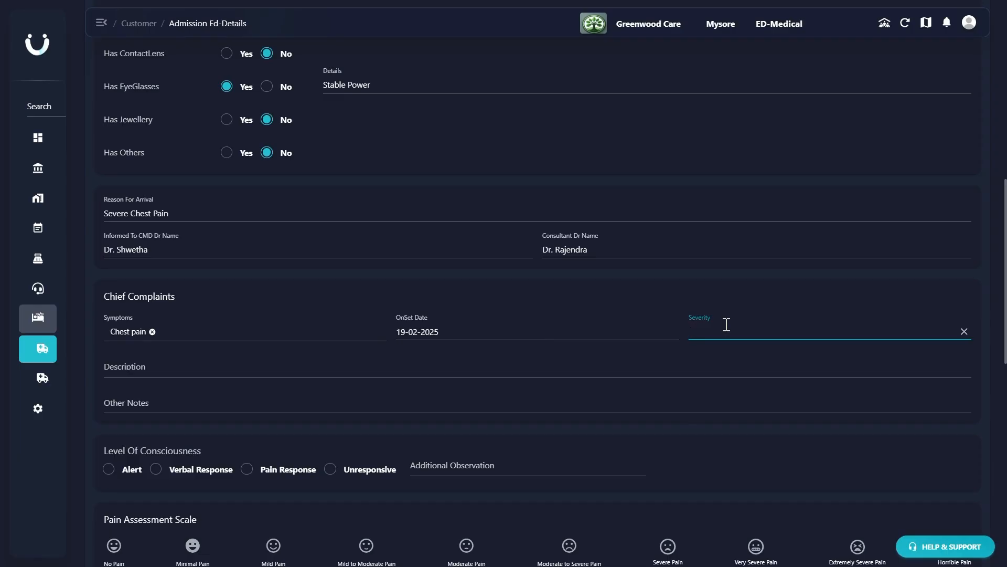
click(728, 383)
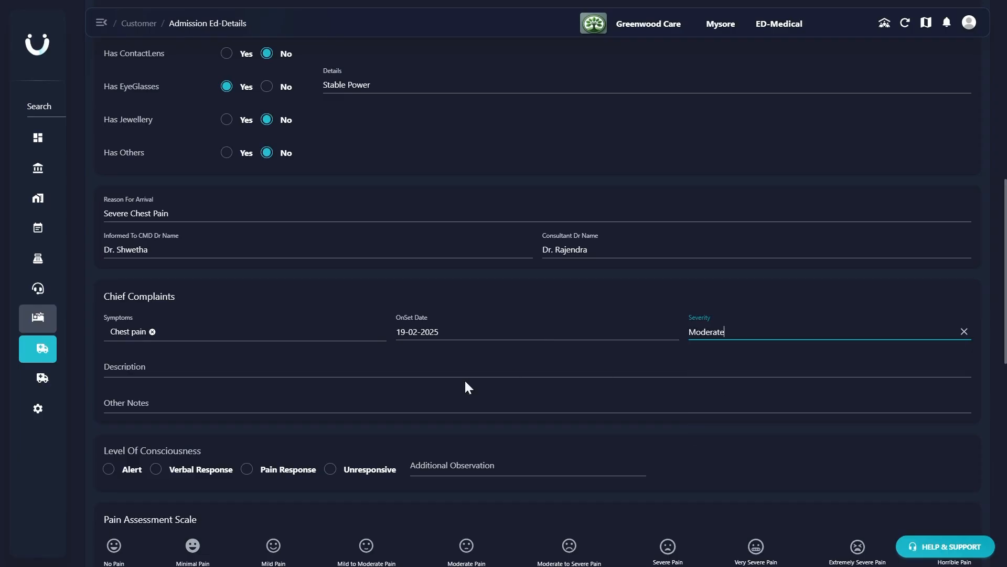
click(282, 367)
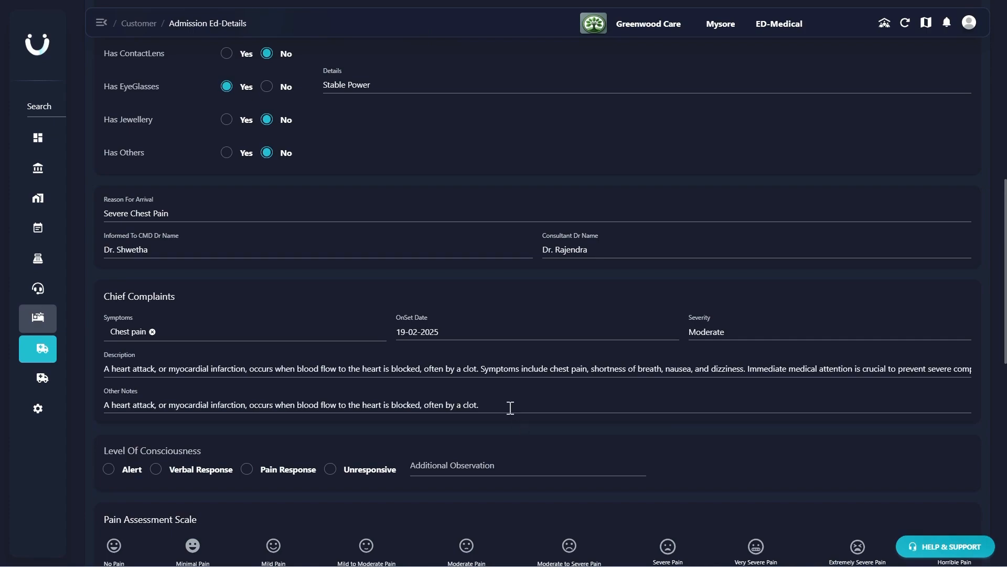
click(510, 407)
- Set the level of consciousness to Pain Response and rate the pain as Severe Pain after trying lower ratings
scroll(510, 408, down, 3)
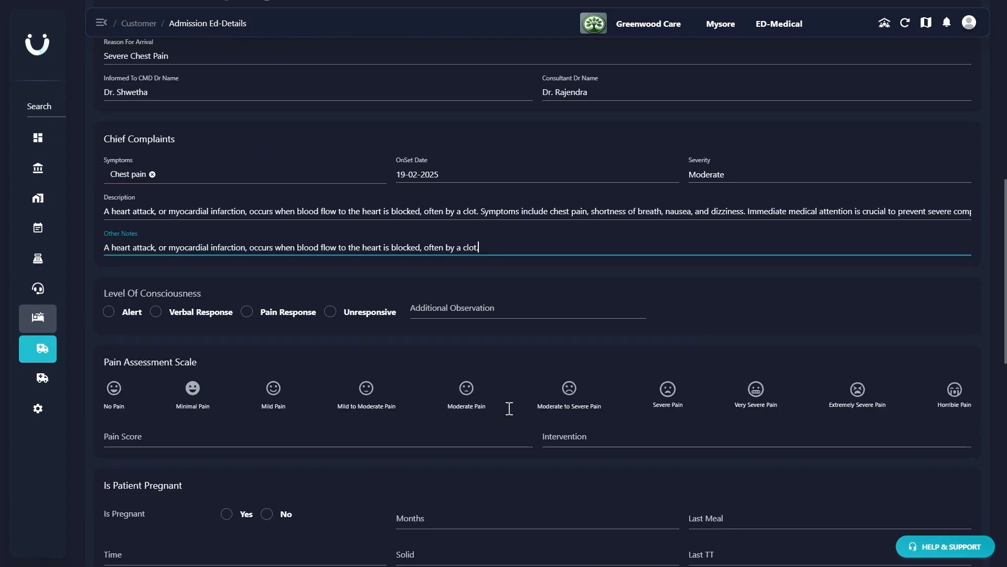
click(255, 315)
scroll(261, 319, down, 3)
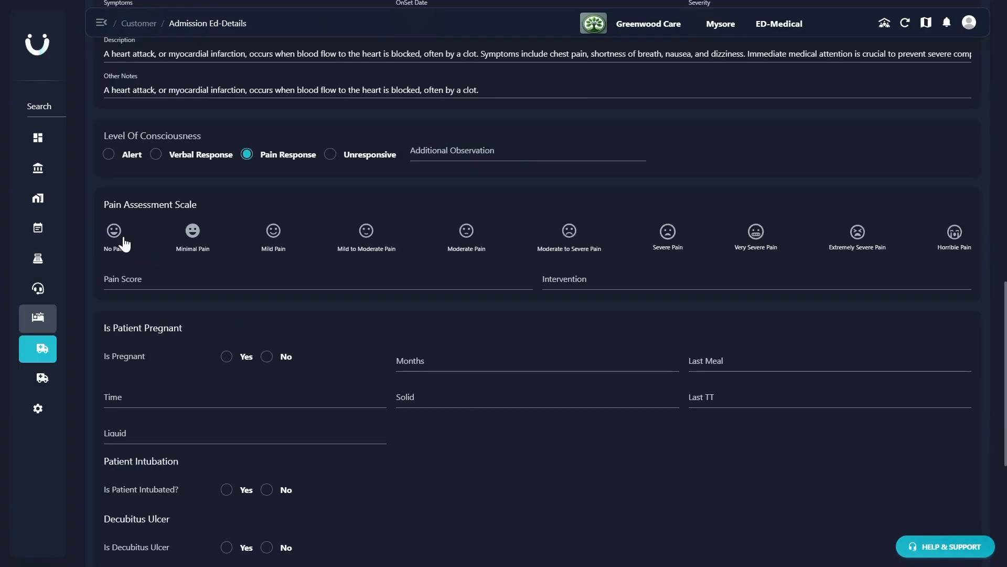
click(115, 232)
click(184, 236)
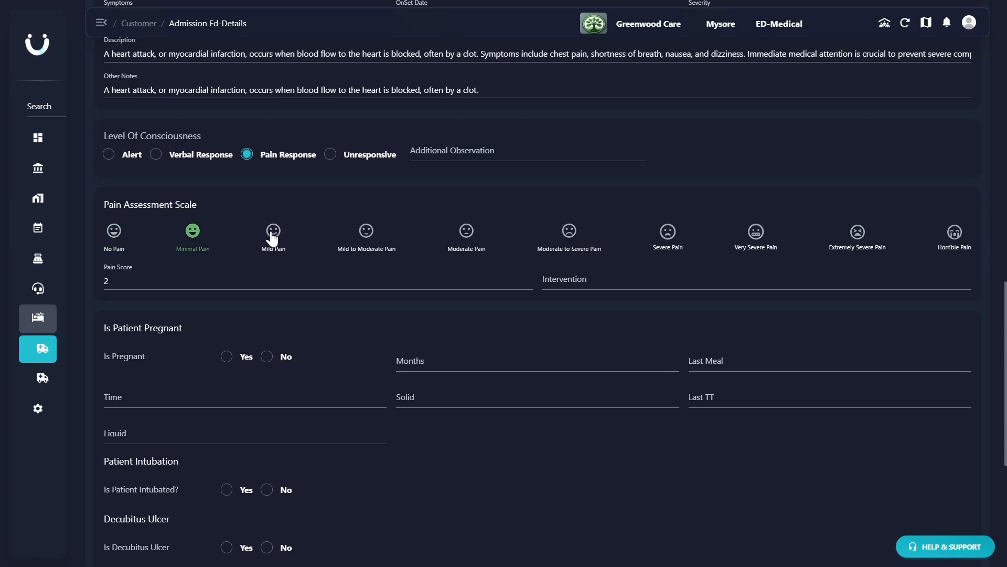
click(467, 231)
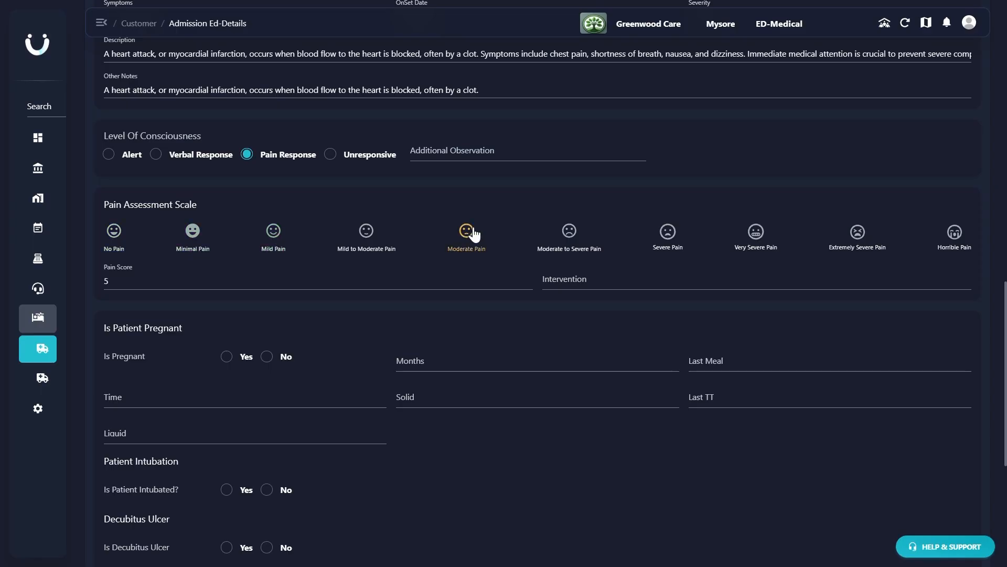
click(669, 241)
click(557, 282)
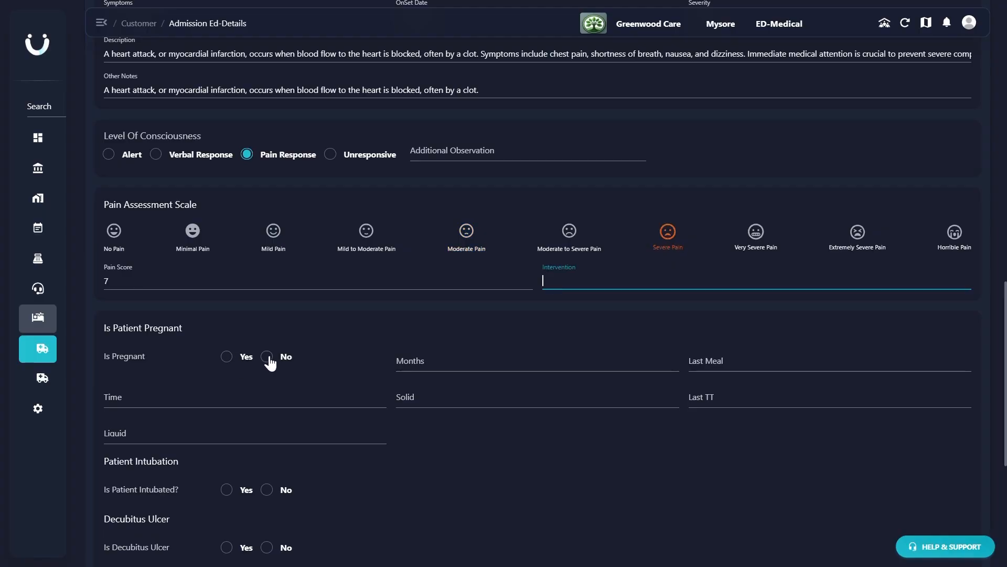
- Set the patient's pregnancy status to No
click(228, 357)
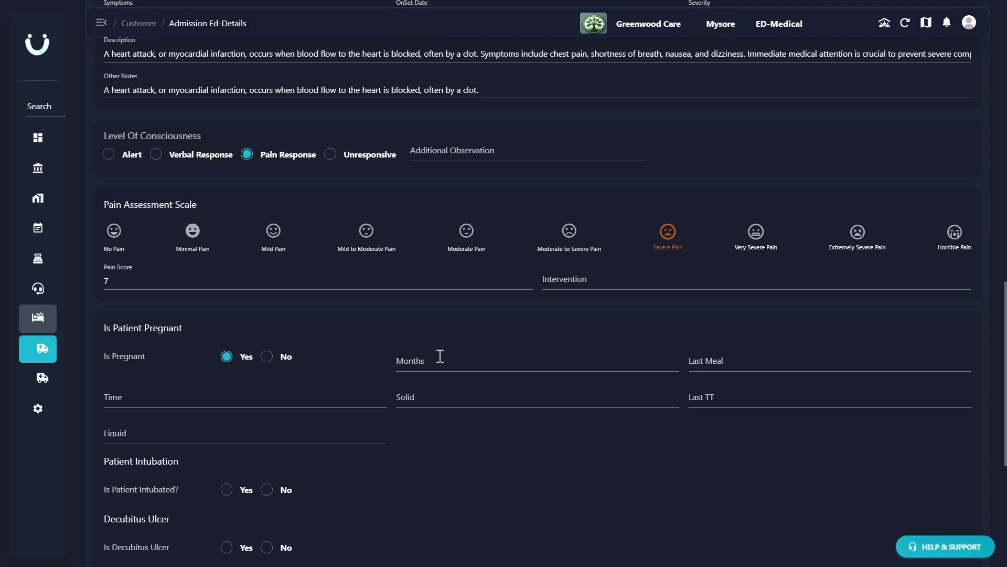
click(268, 357)
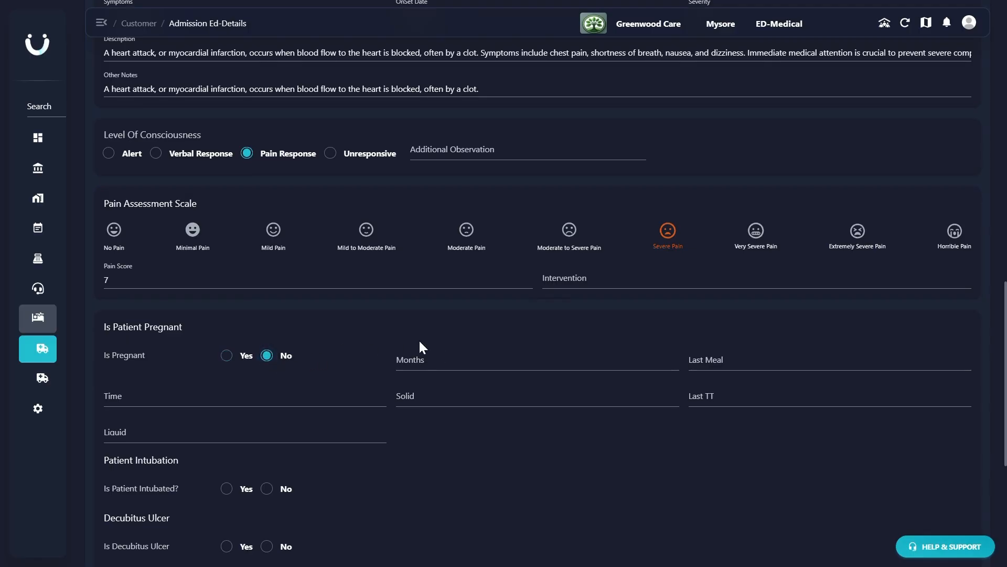
- Set the patient's intubation status to No
scroll(418, 339, down, 4)
click(227, 254)
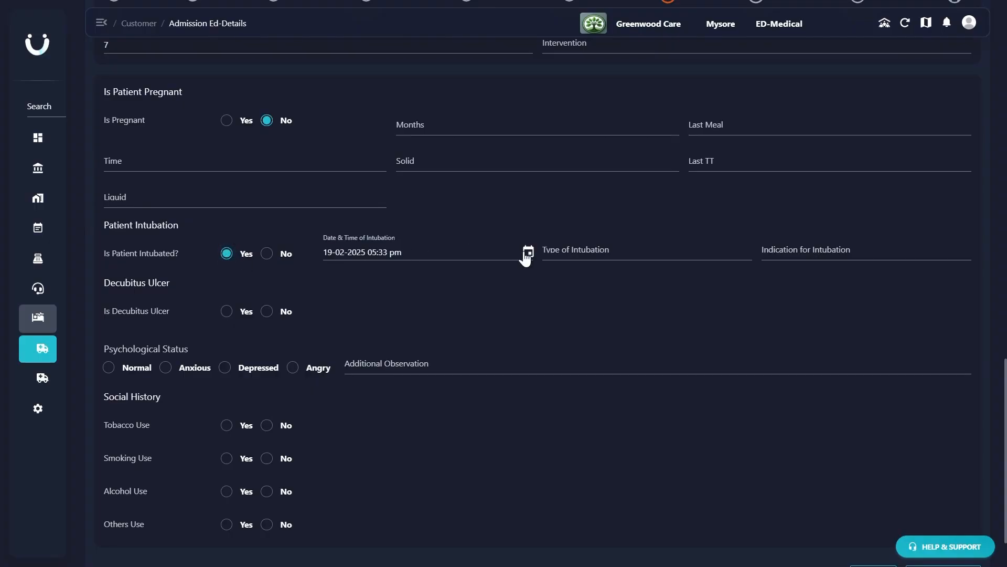
click(267, 253)
- Record a decubitus ulcer with the wound condition Dried and set the psychological status to Anxious
click(226, 313)
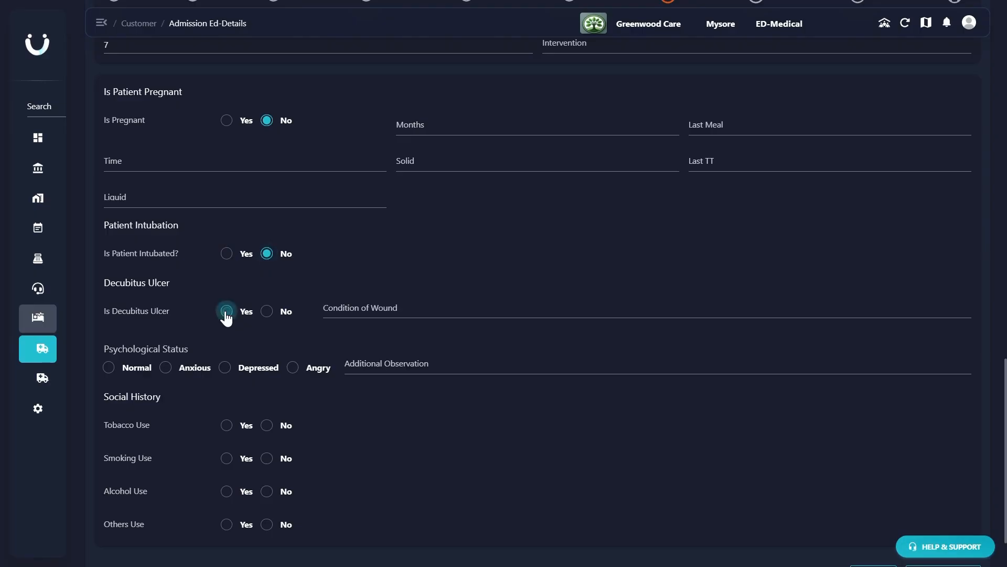
click(375, 311)
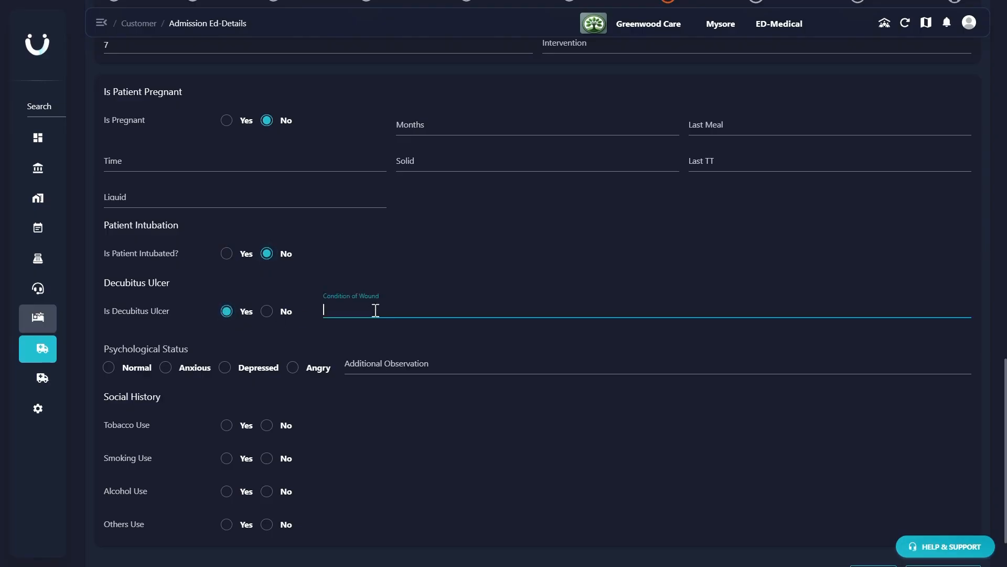
text(DRied)
key(BackSpace)
key(BackSpace)
key(BackSpace)
text(ried)
click(166, 368)
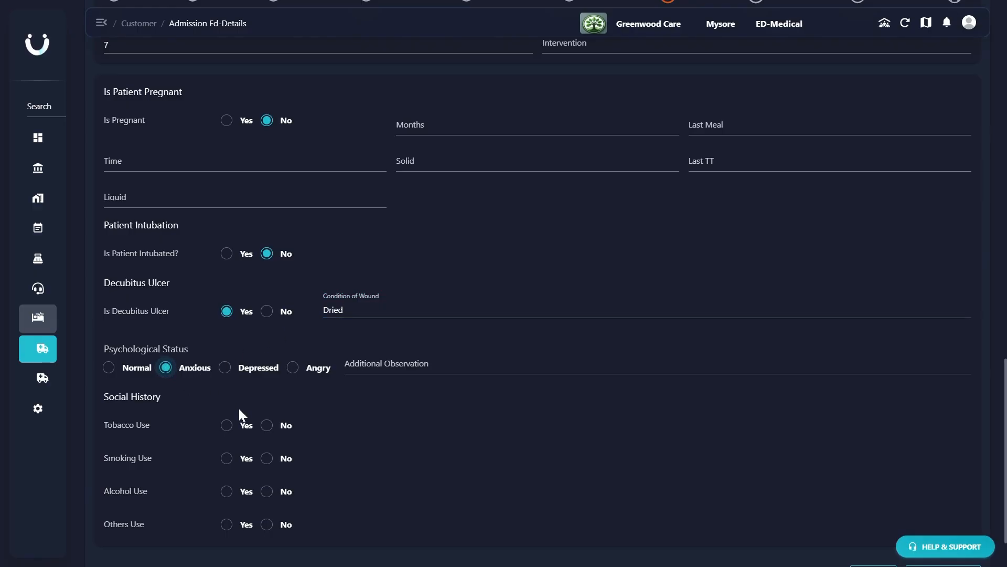
- Set tobacco, smoking and others use to No and alcohol use to Yes with the details Ocassional, and save the patient brief
click(266, 426)
click(267, 460)
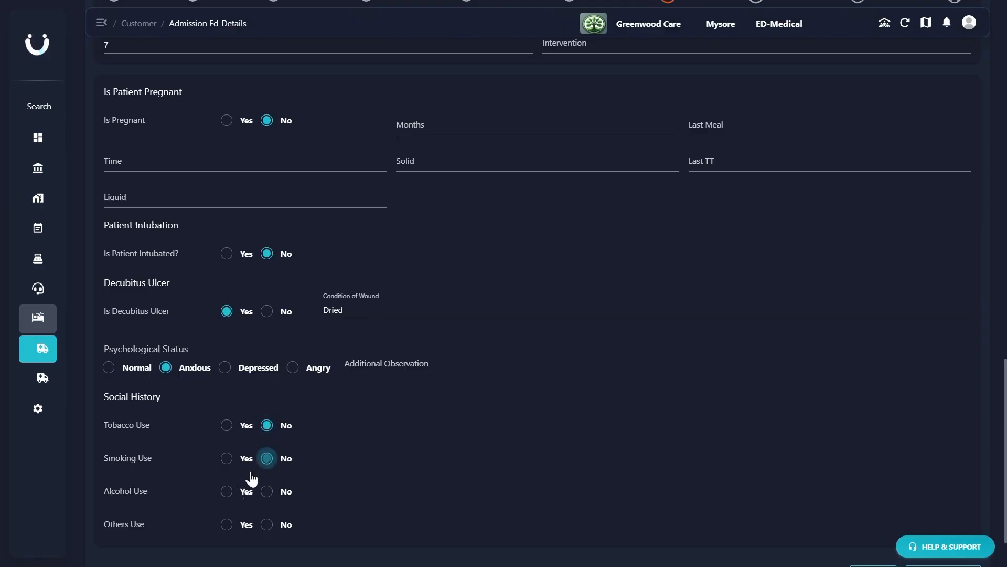
click(226, 499)
click(360, 491)
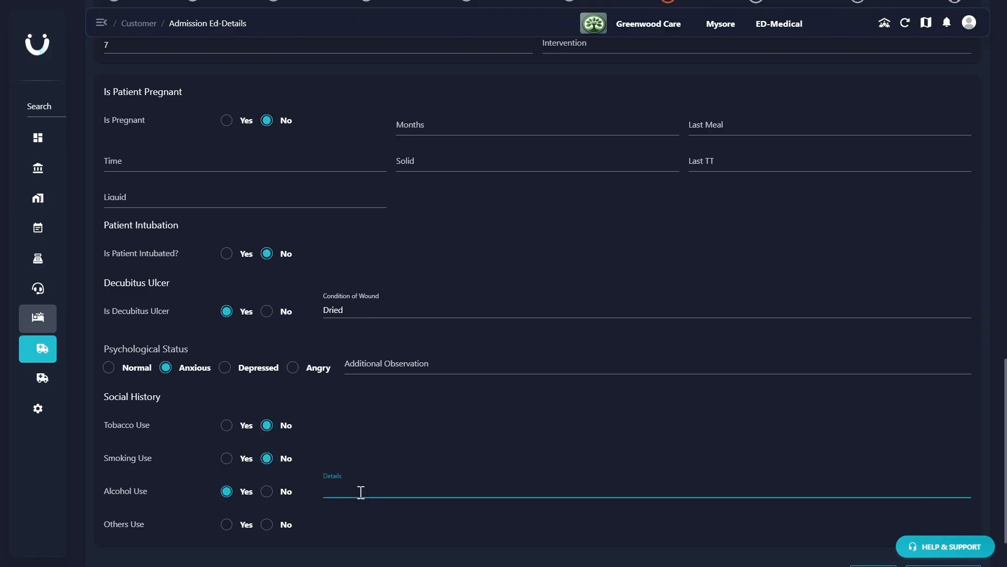
text(Ocassional)
click(267, 525)
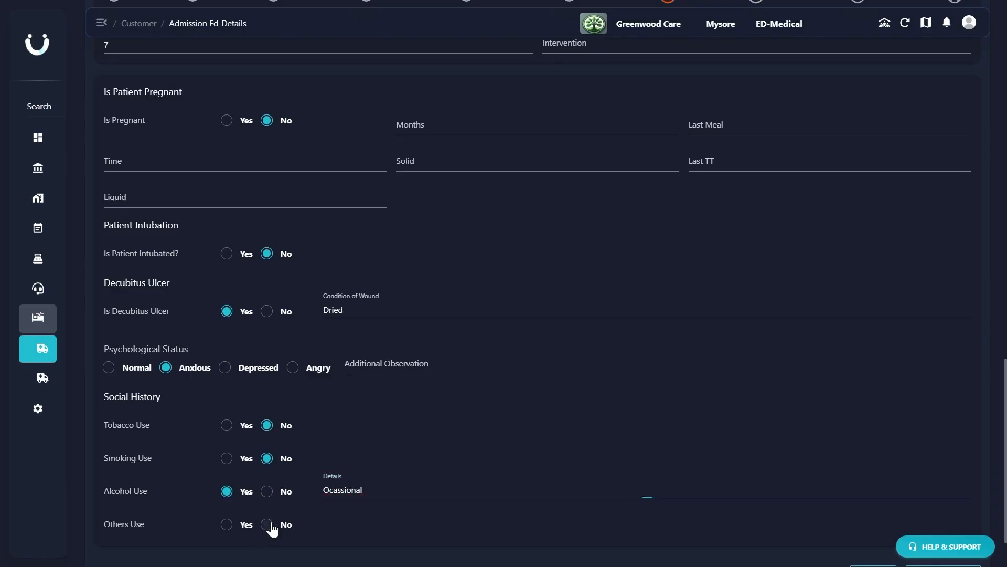
scroll(520, 514, down, 2)
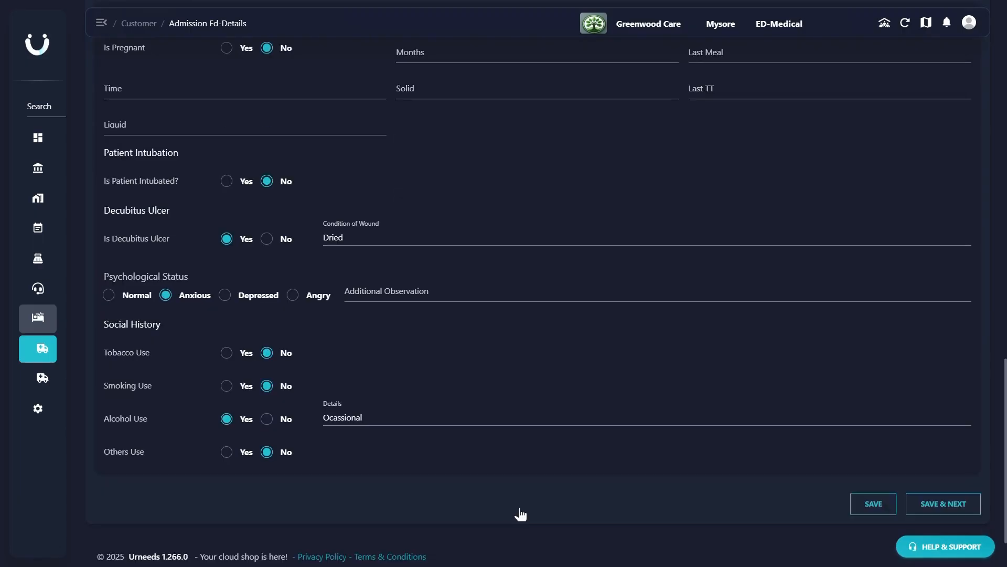
click(943, 504)
- Add and save an allergy of type Skin Allergy named Hay Fever, with the hay fever (allergic rhinitis) text as its description
click(336, 283)
text(S)
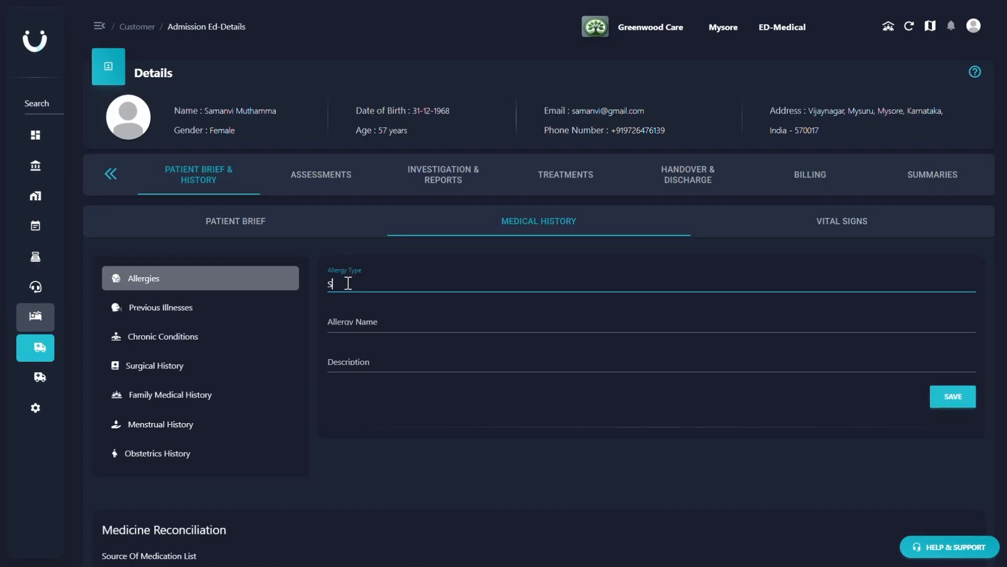
text(kin Allergy)
click(352, 317)
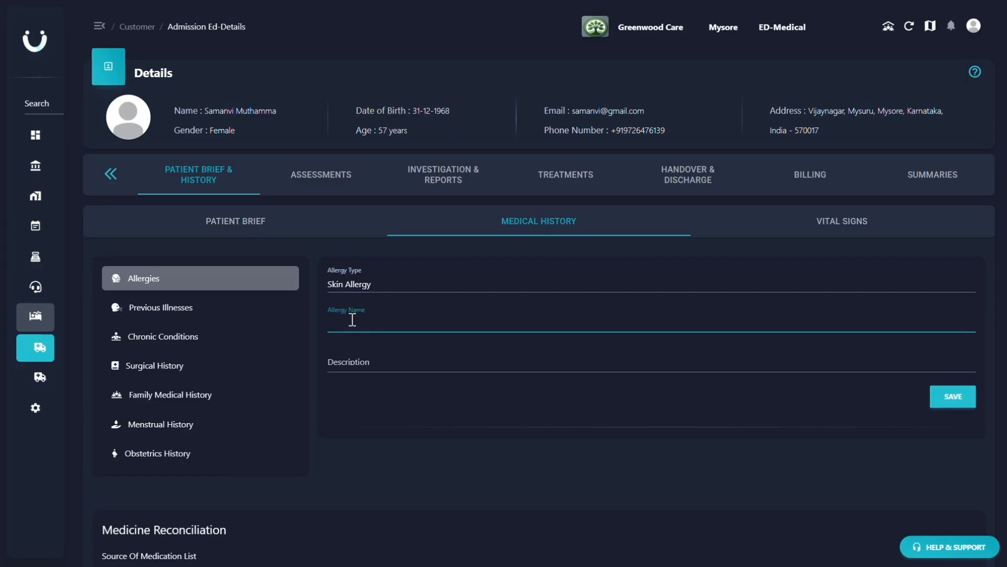
text(Hay Fever)
click(371, 362)
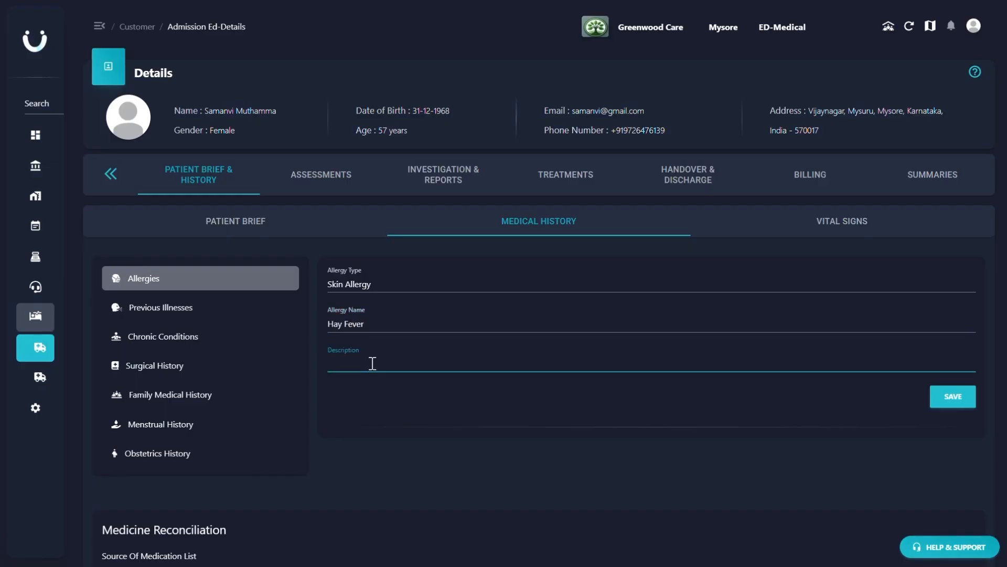
text(Hay fever, or allergic rhinitis, is an allergic reaction to airborne allergens like pollen, dust, or pet dander. It causes symptoms such as sneezing, runny or blocked nose, itchy eyes, and throat irritation. It is seasonal or perennial and can be managed with antihistamines and avoiding triggers.)
click(948, 411)
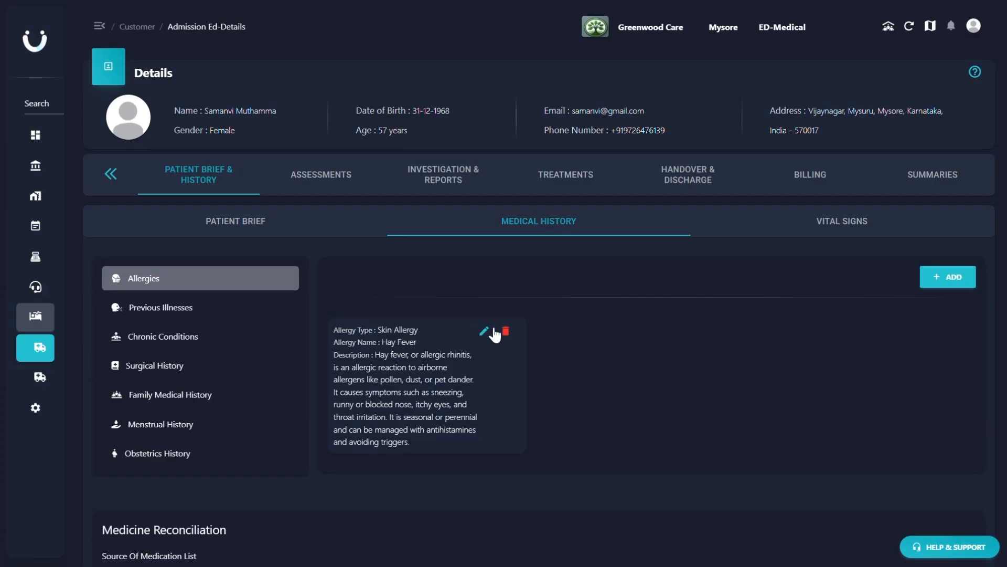
- Look through the forms for previous illnesses, chronic conditions, surgical, family medical, menstrual and obstetrics history
click(188, 310)
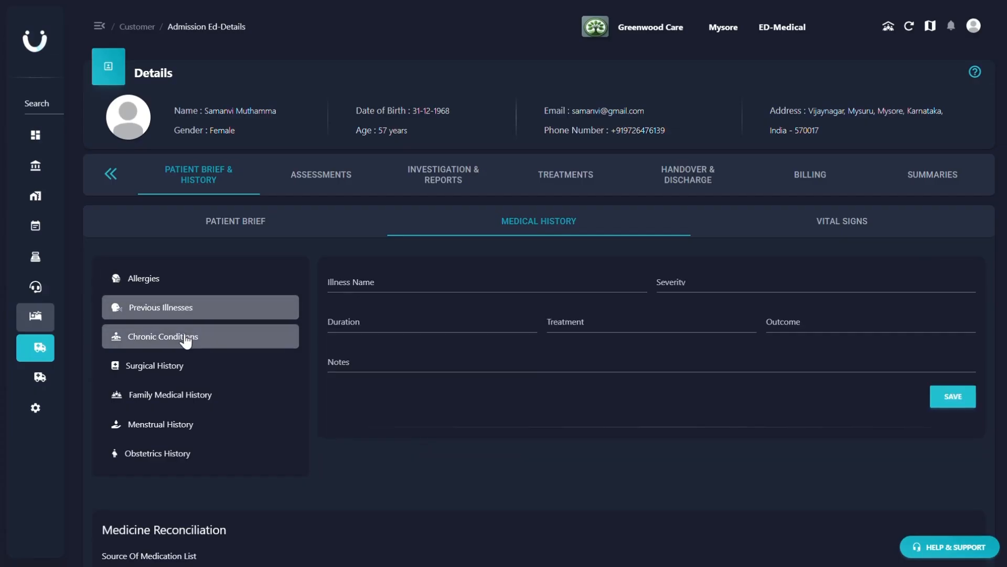
click(186, 340)
click(182, 370)
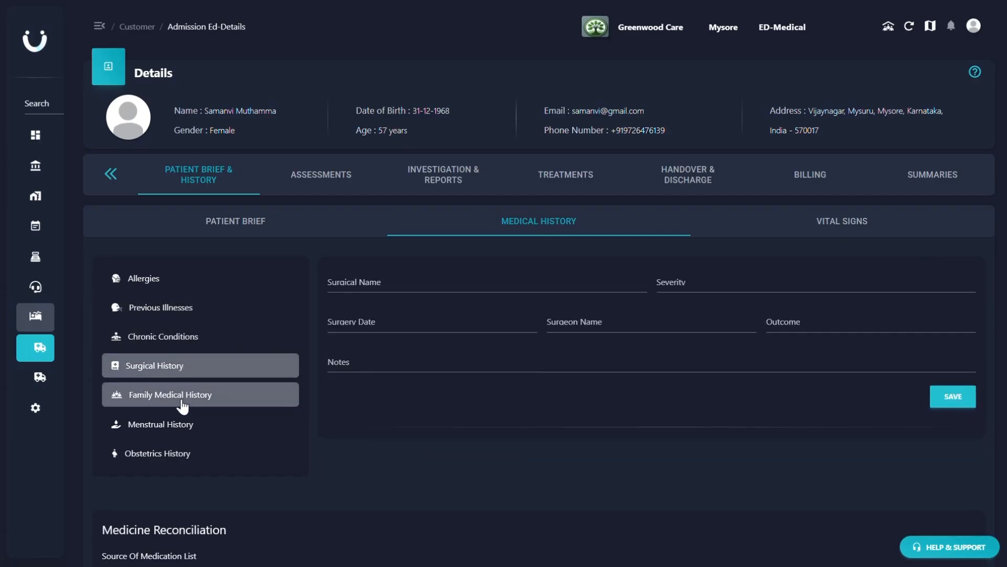
click(182, 404)
click(181, 426)
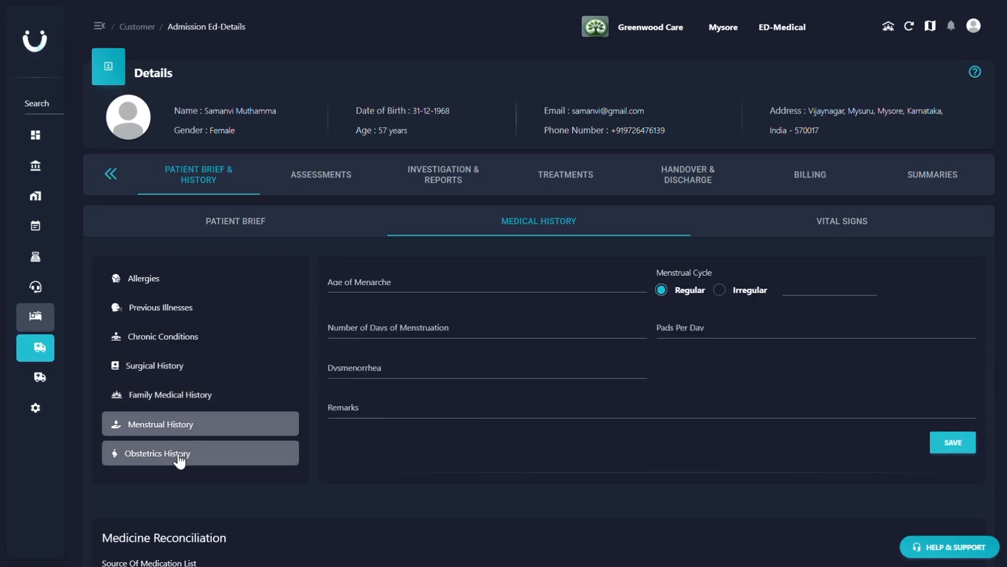
click(179, 458)
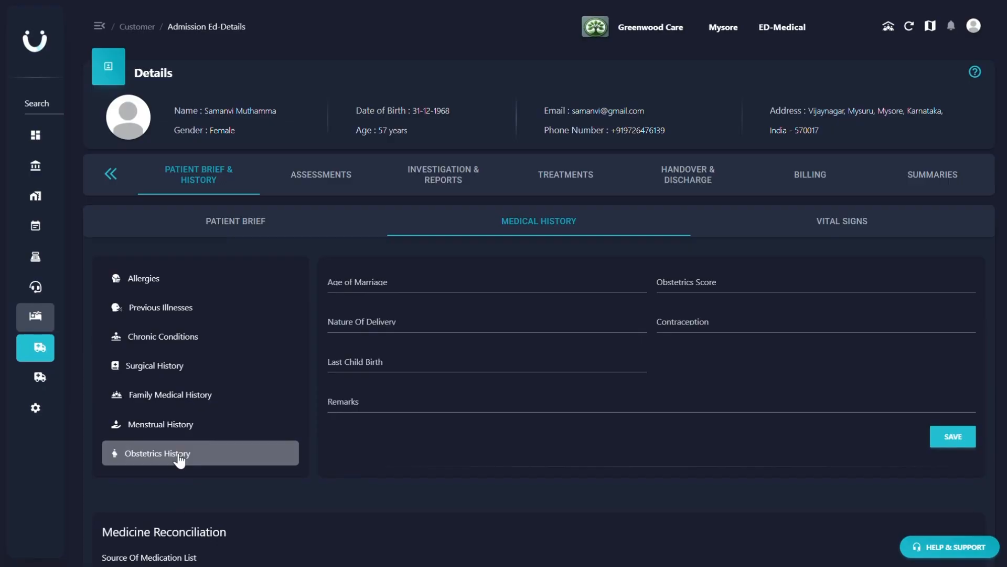
- In Medicine Reconciliation, set Patients Medication List as the source and None with Patient as the disposition of medications
scroll(427, 408, down, 8)
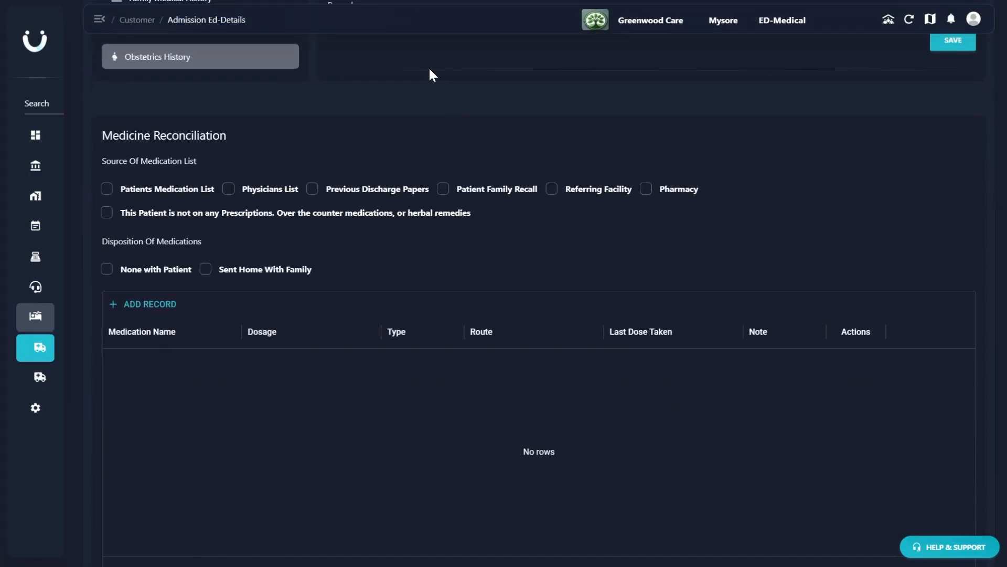
click(106, 192)
click(180, 271)
- Add and save a medication record for paro cr plus with dosage 1-0-0 and route Oral (PO)
click(149, 304)
text(paro cr plus)
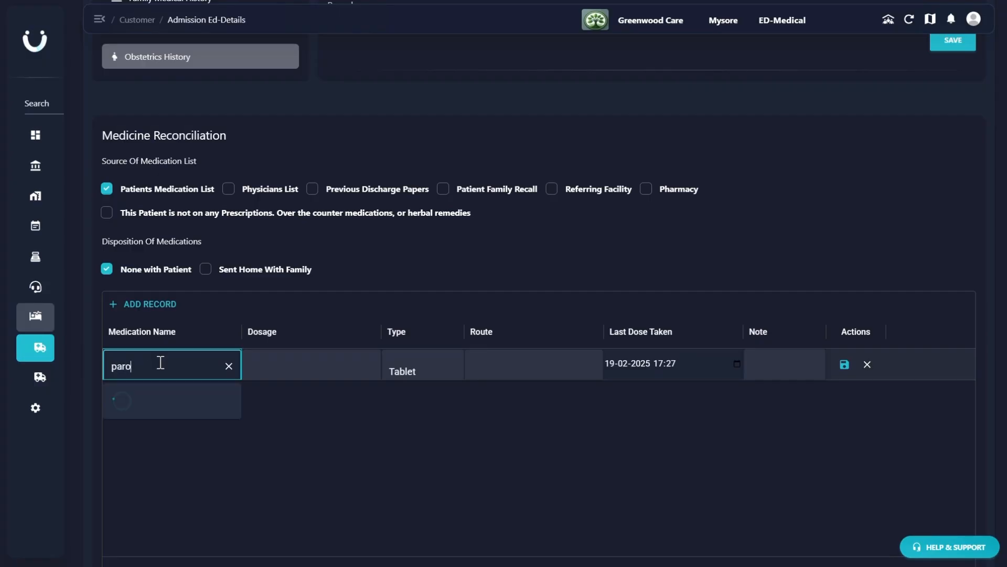
click(295, 358)
text(1)
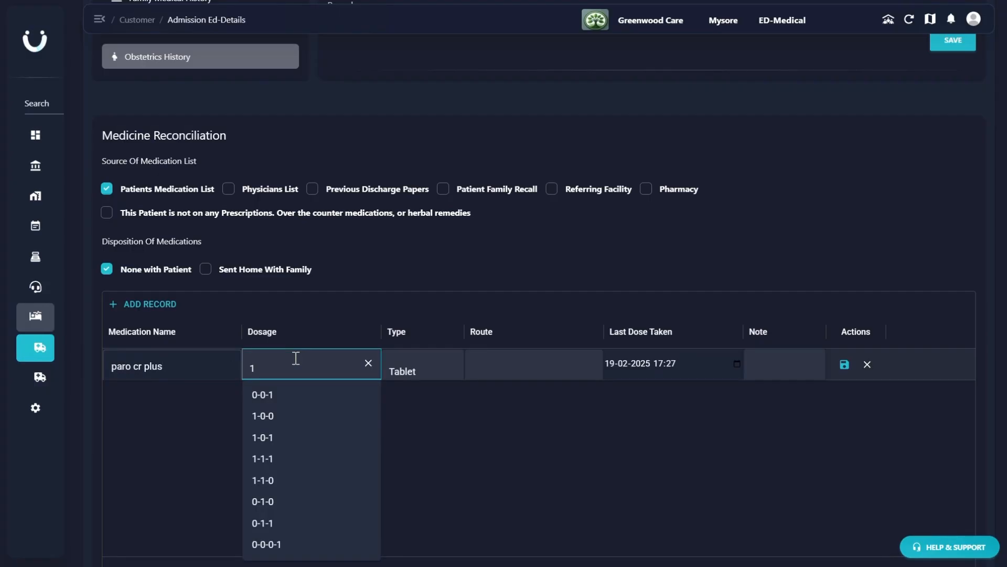
click(287, 419)
click(508, 361)
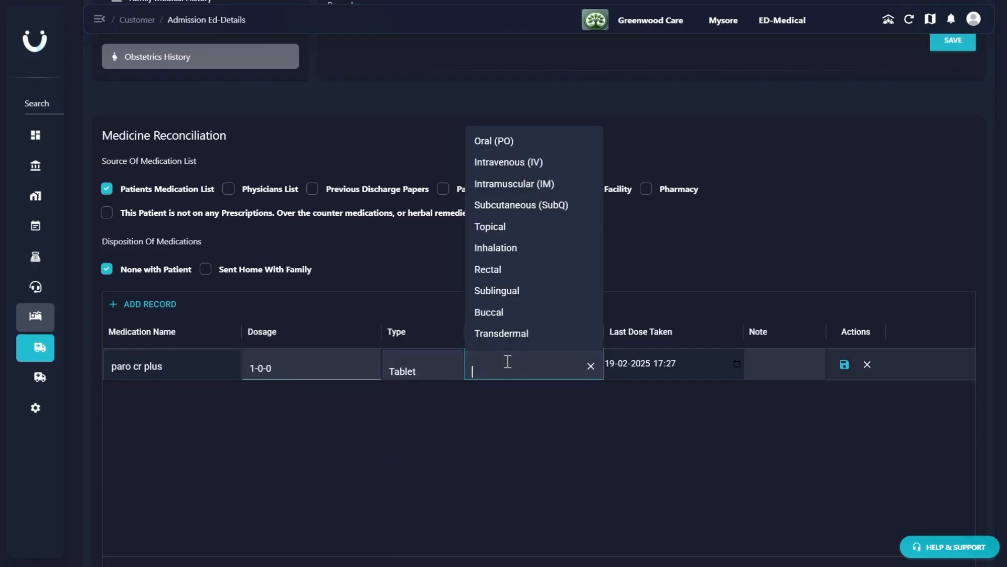
click(500, 150)
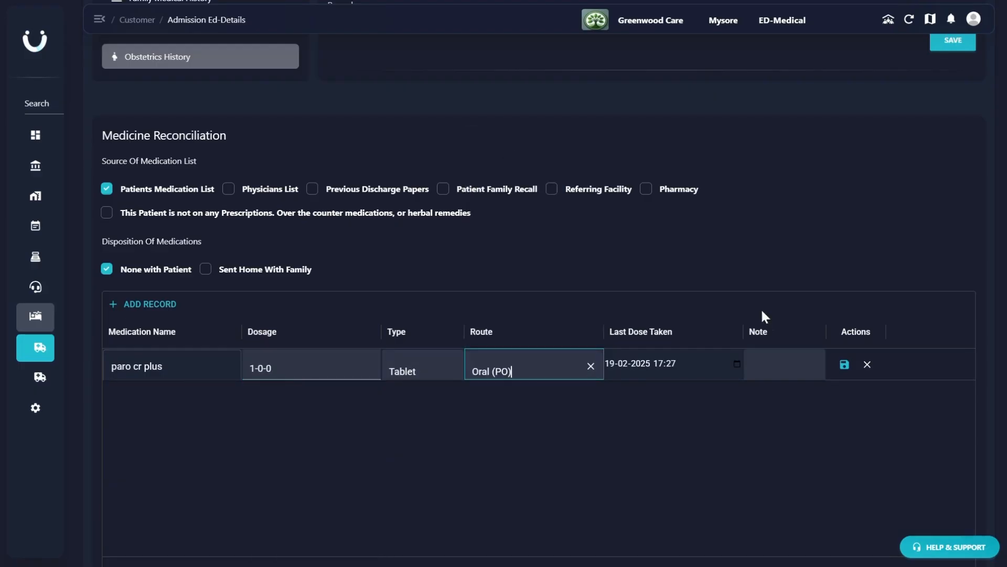
click(844, 364)
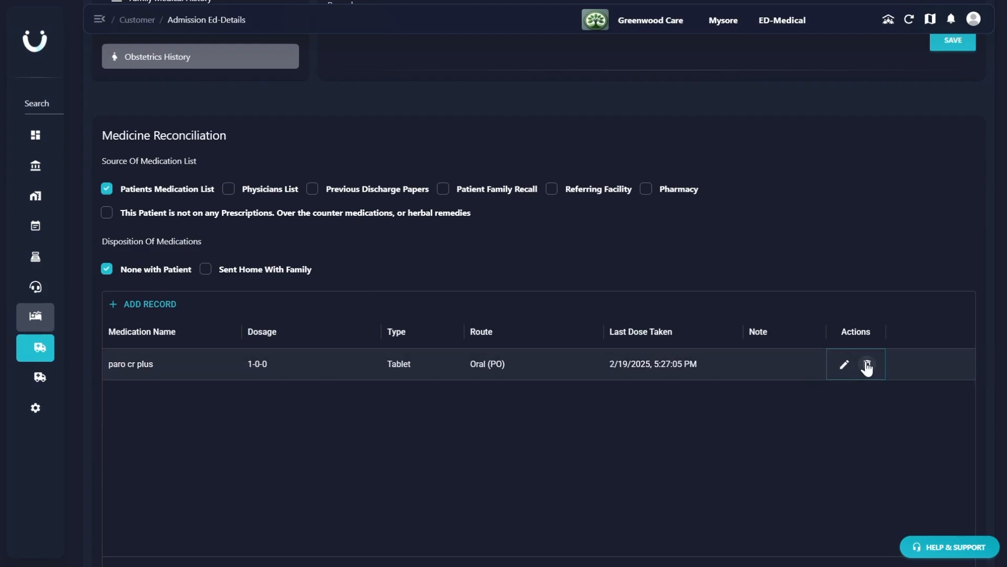
- Save the medical history without remarks and continue to the vital signs
scroll(867, 367, down, 6)
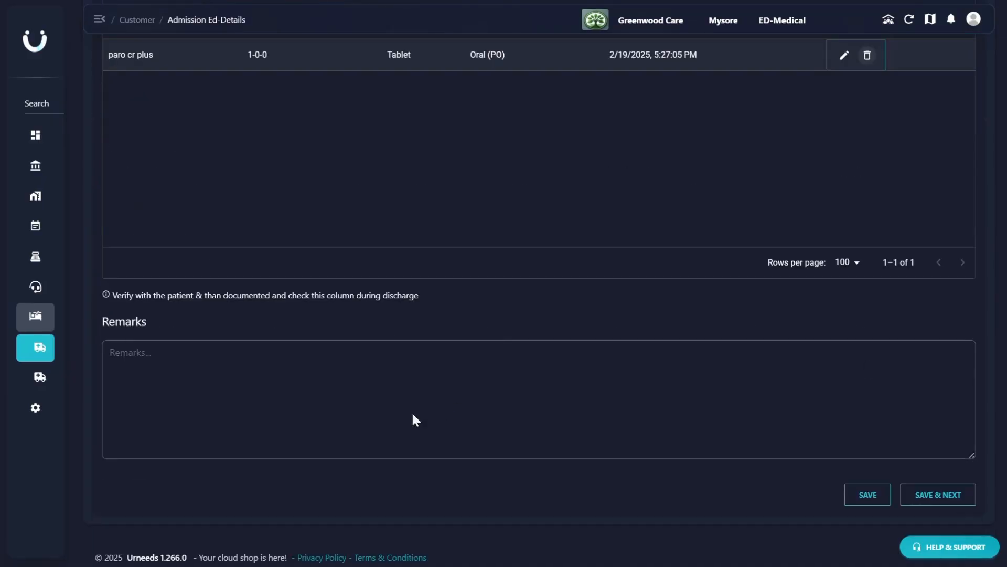
click(386, 387)
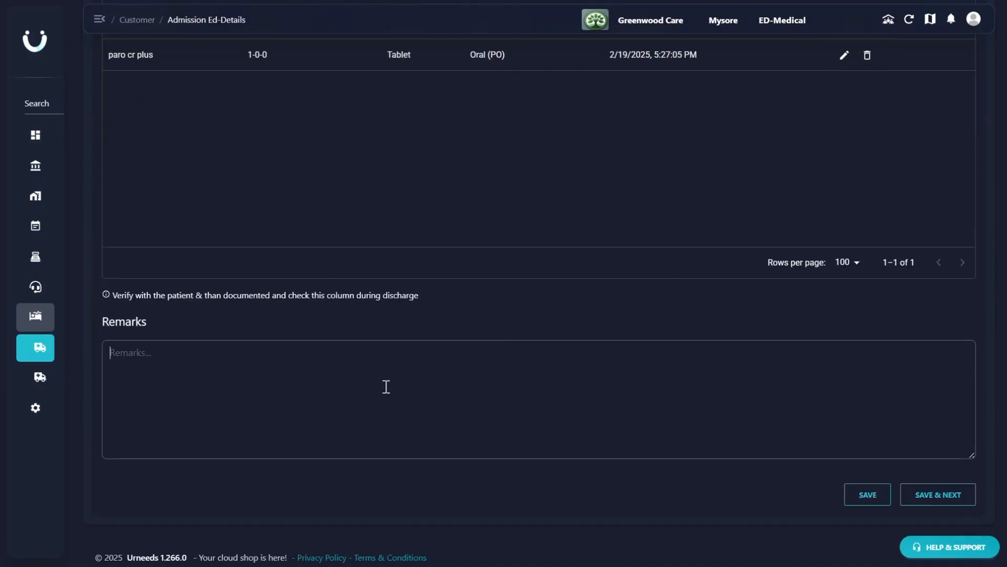
click(912, 500)
click(151, 275)
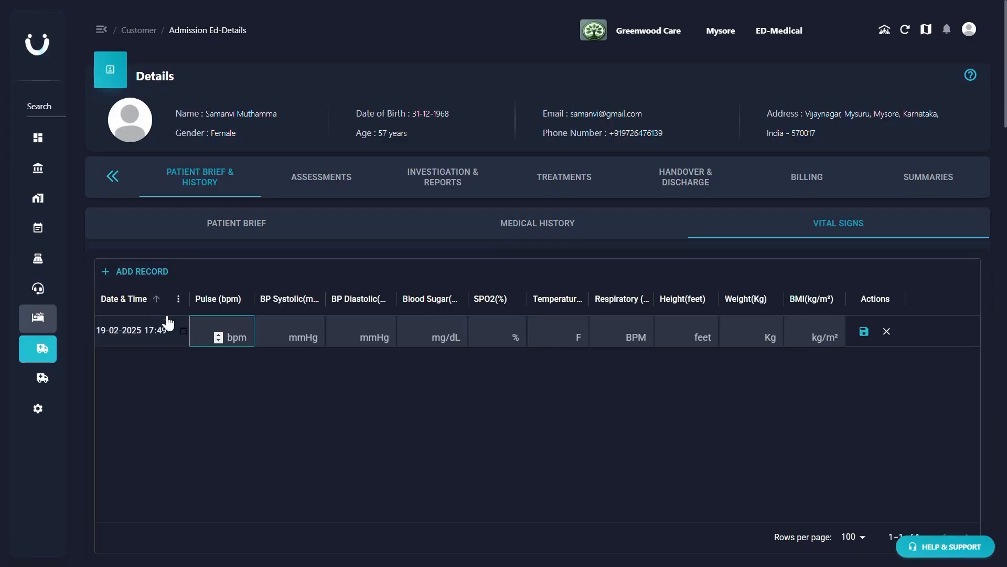
click(182, 331)
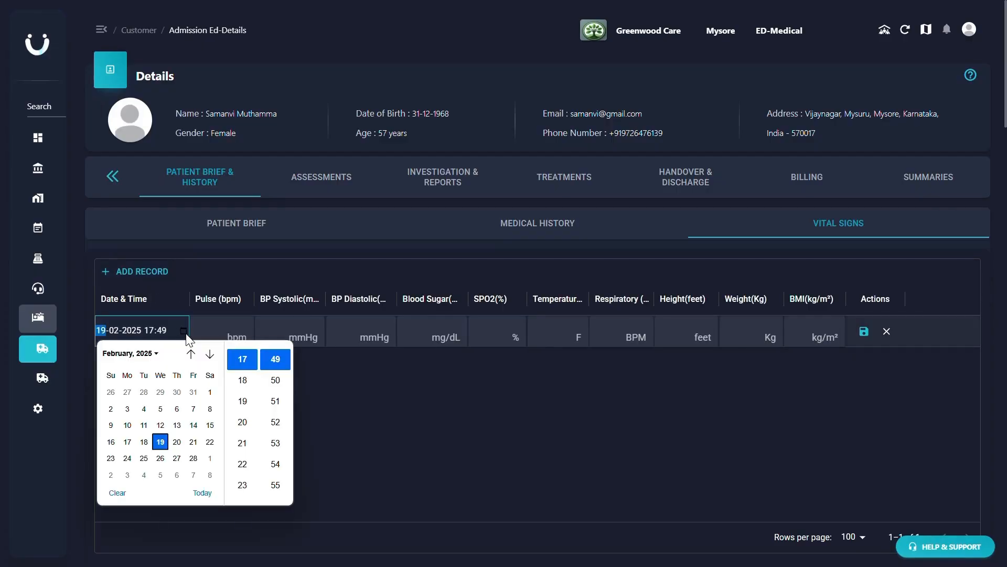
click(277, 374)
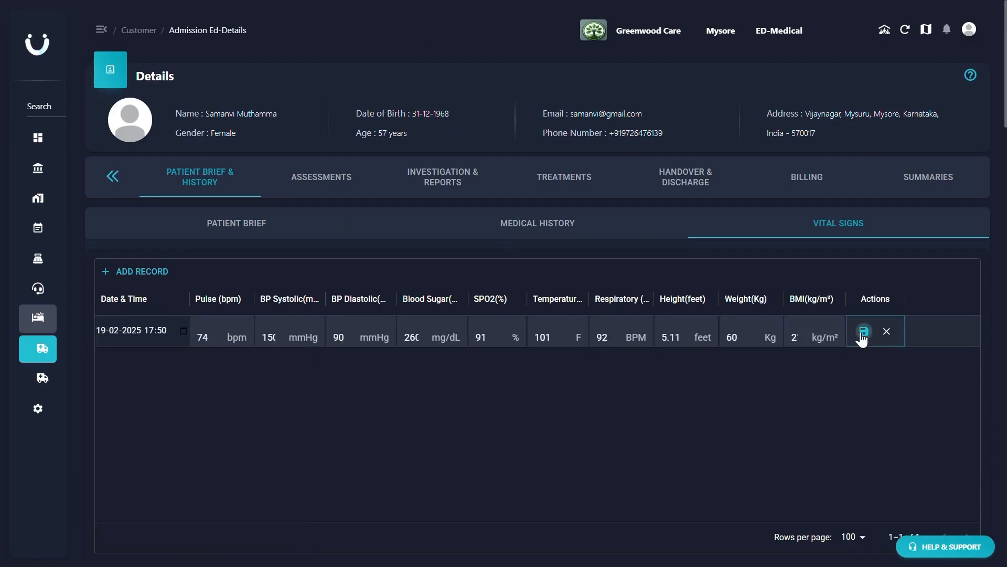
click(863, 332)
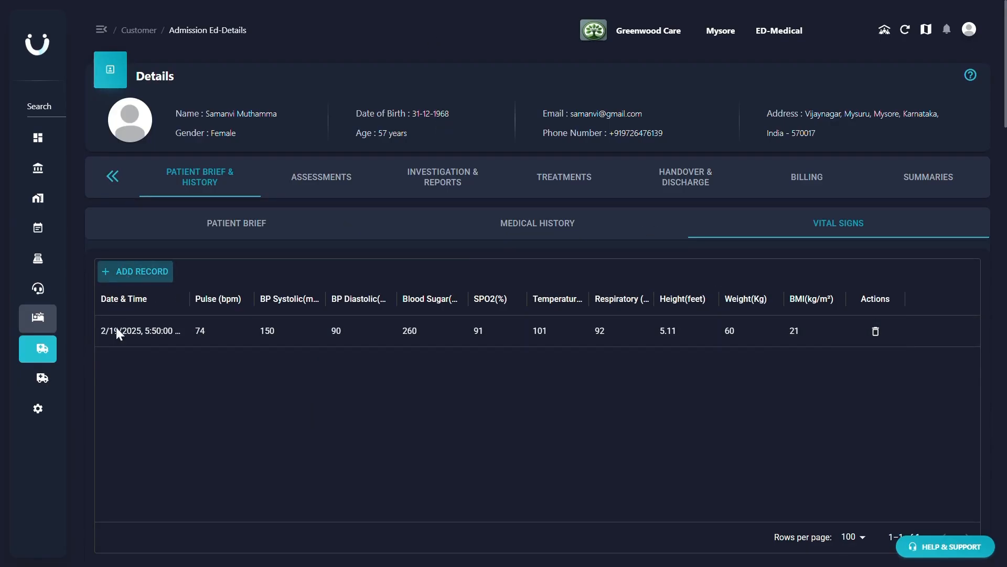
click(184, 361)
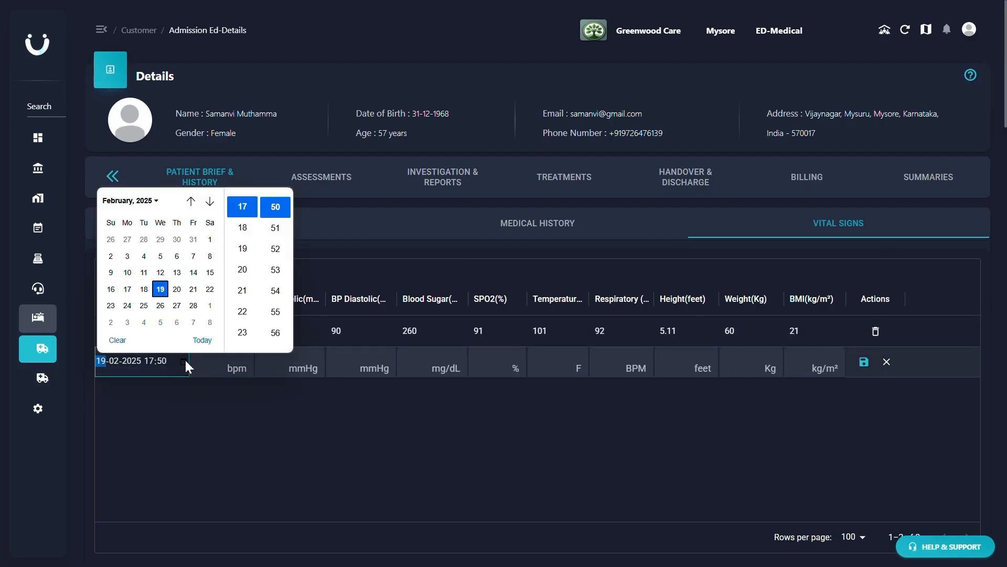
click(177, 289)
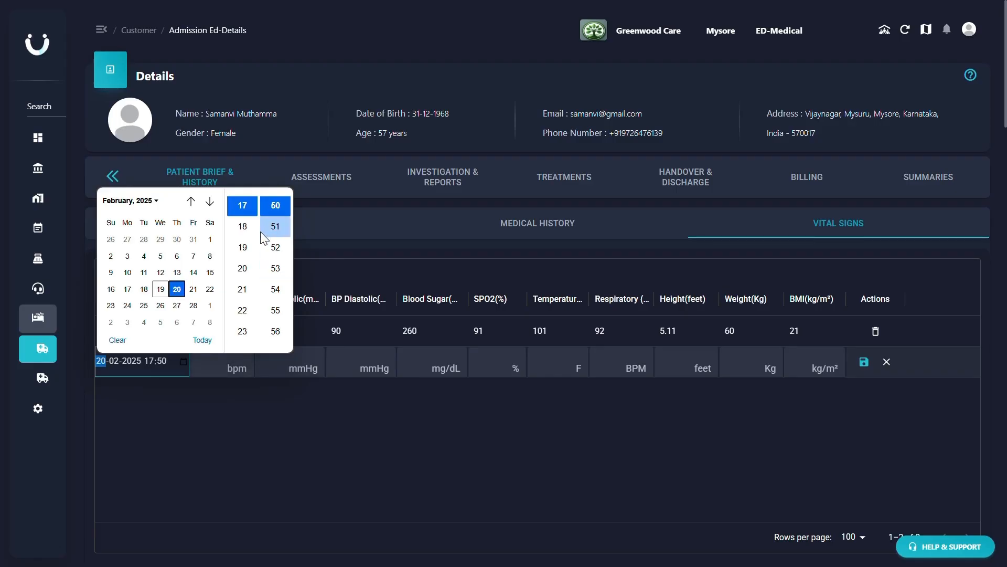
click(275, 226)
click(205, 367)
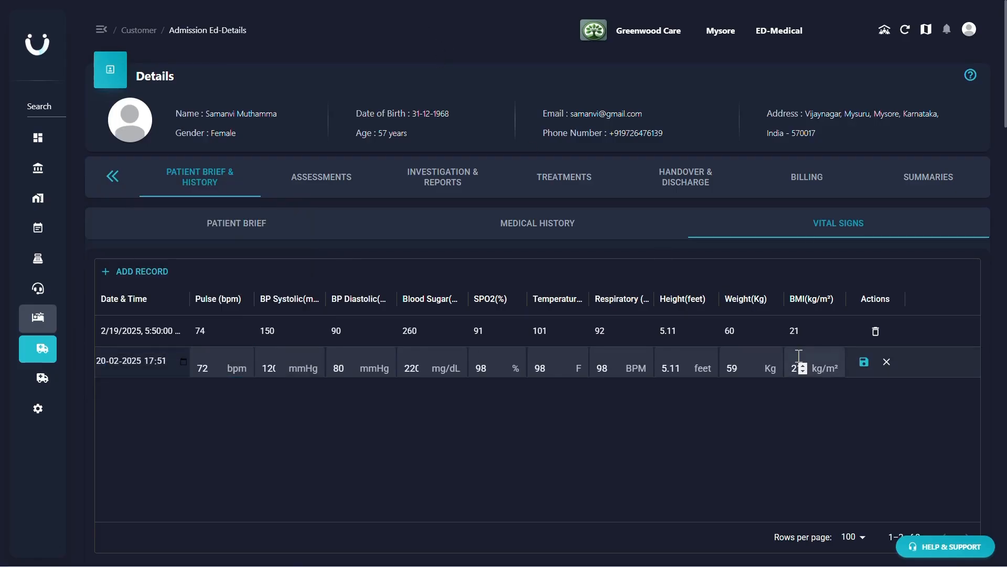
click(804, 367)
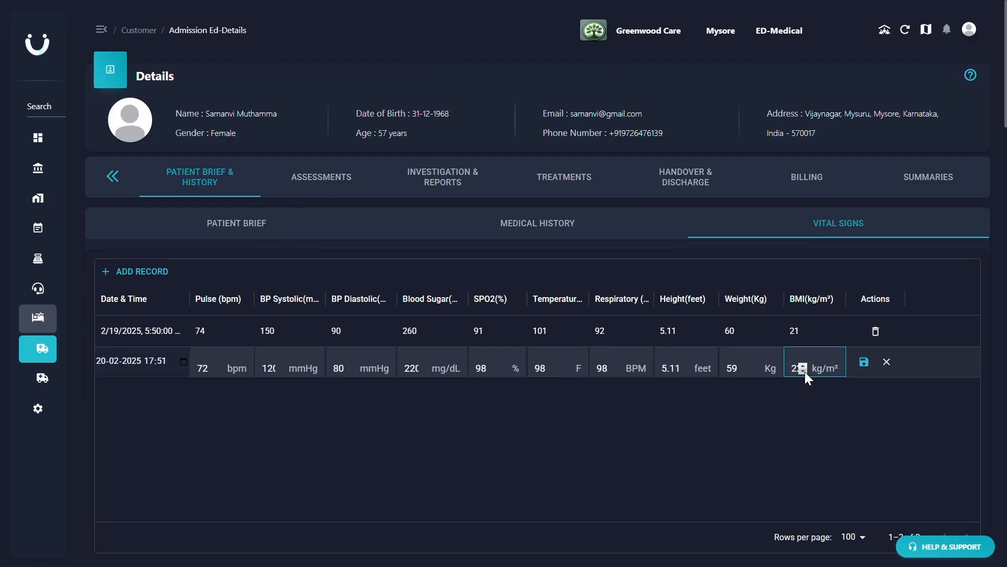
click(868, 370)
click(865, 366)
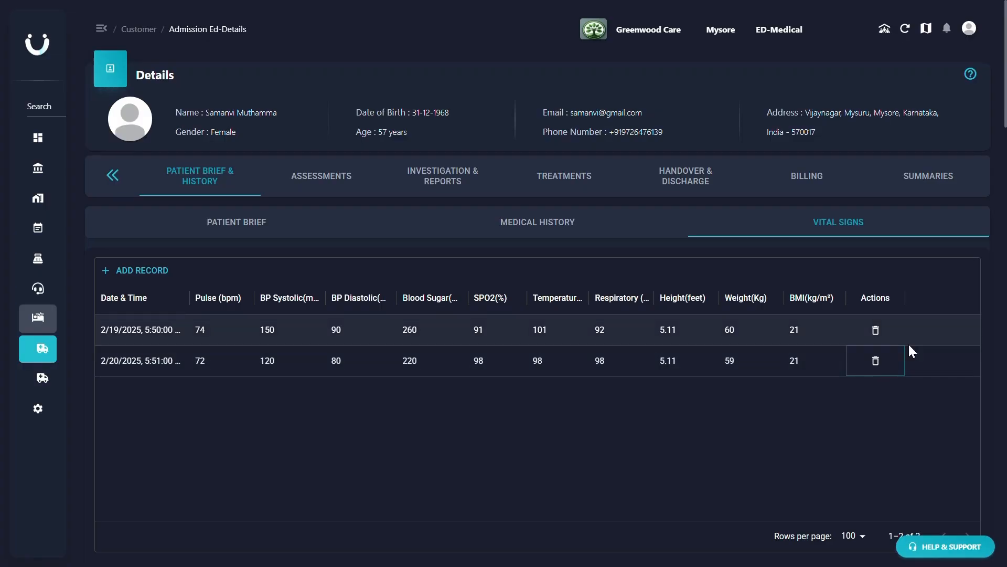
- Review the vital sign charts for blood pressure, blood sugar, temperature, SPO2 and respiratory rate
scroll(908, 342, down, 10)
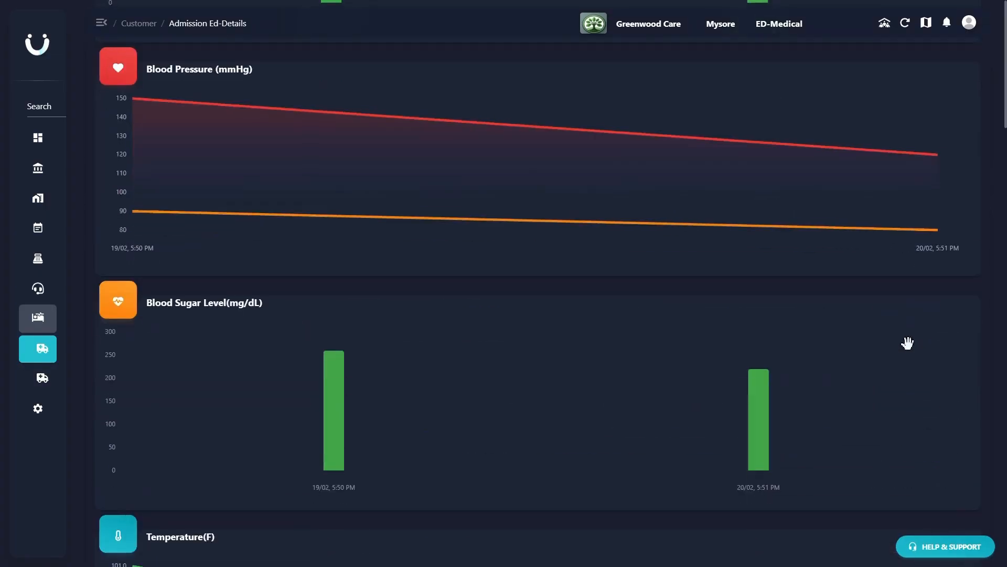
scroll(908, 342, down, 15)
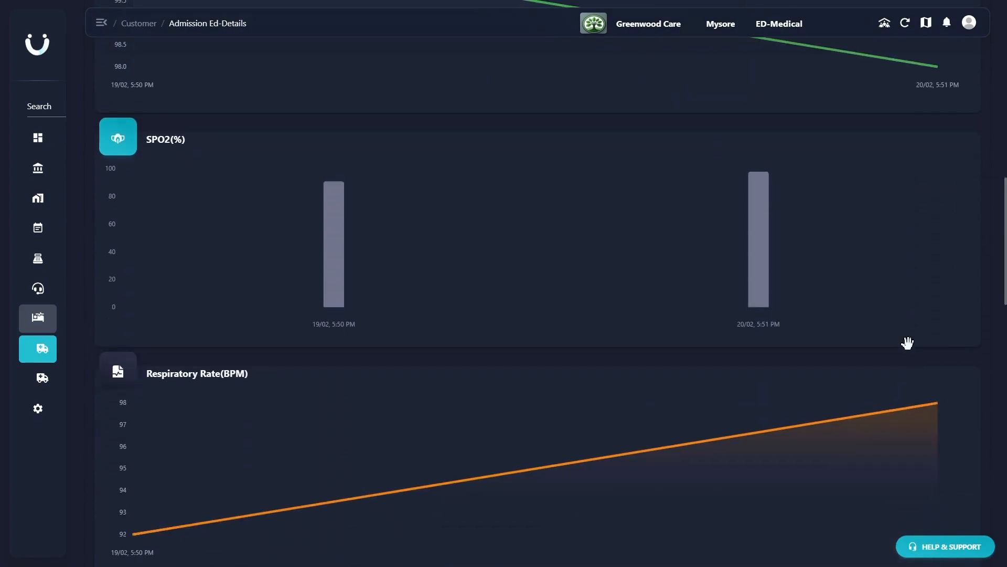
- Start the emergency assessment by entering the MLC number and the name of the person who did the assessment
scroll(909, 343, down, 2)
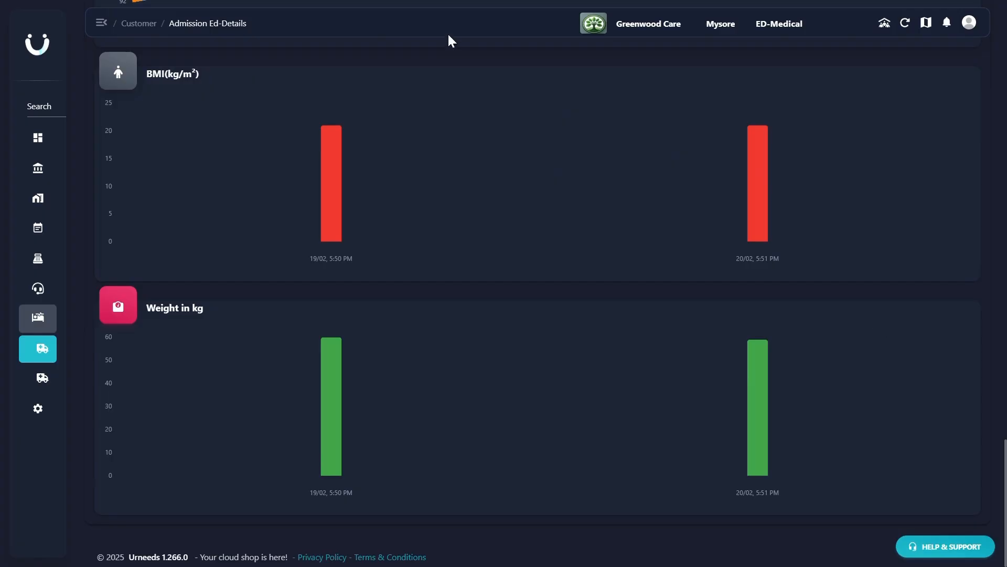
click(204, 310)
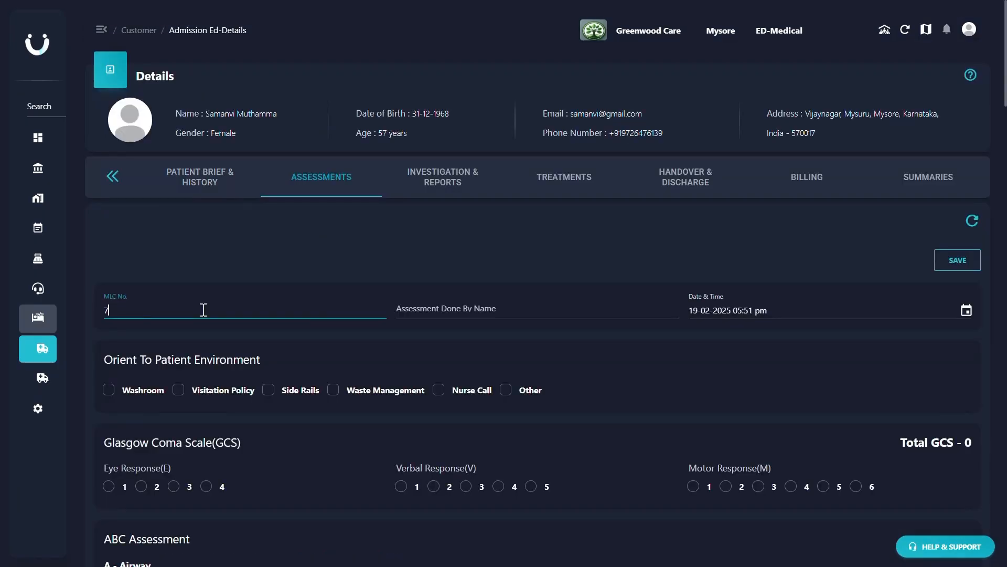
click(419, 308)
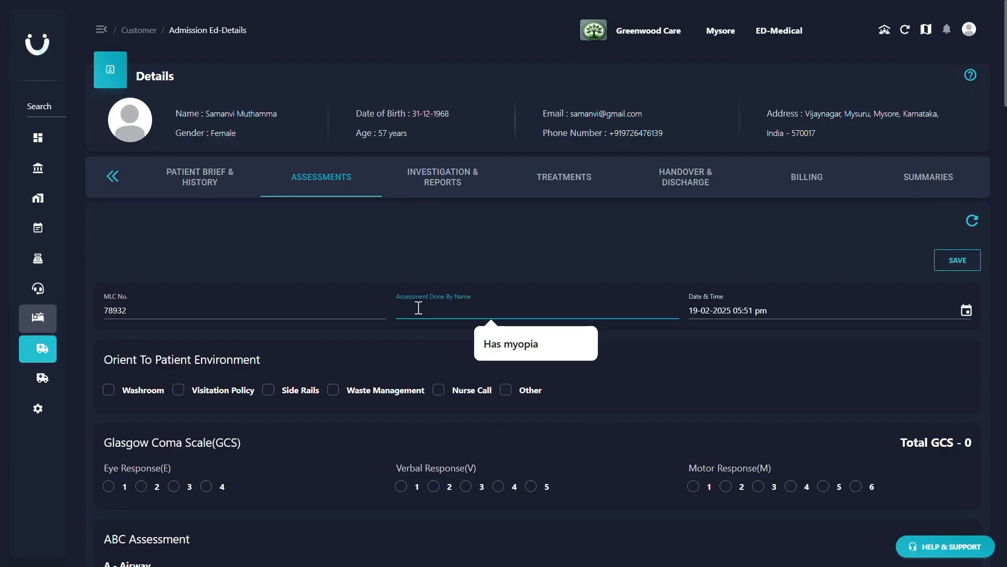
click(415, 30)
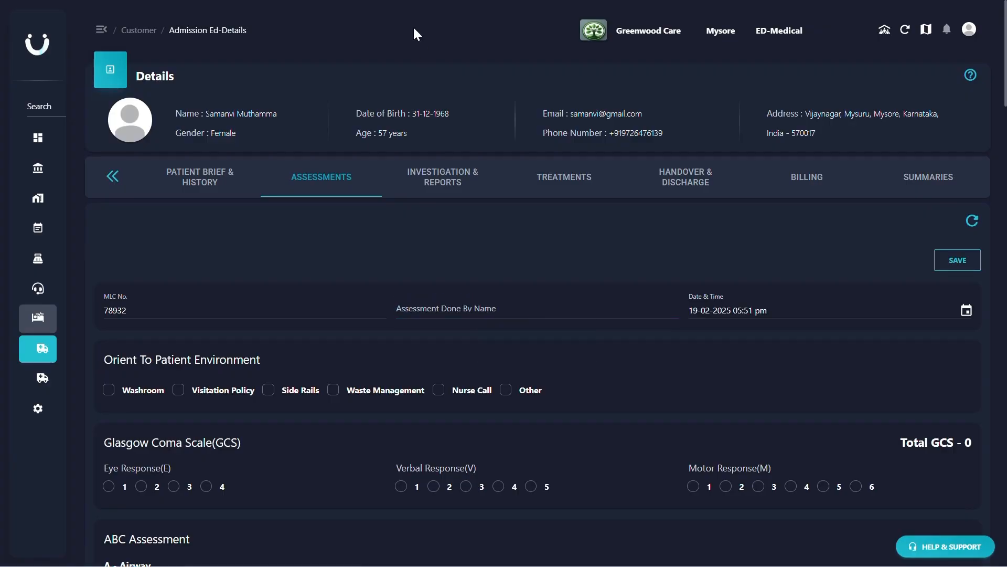
click(456, 303)
text(Kavya)
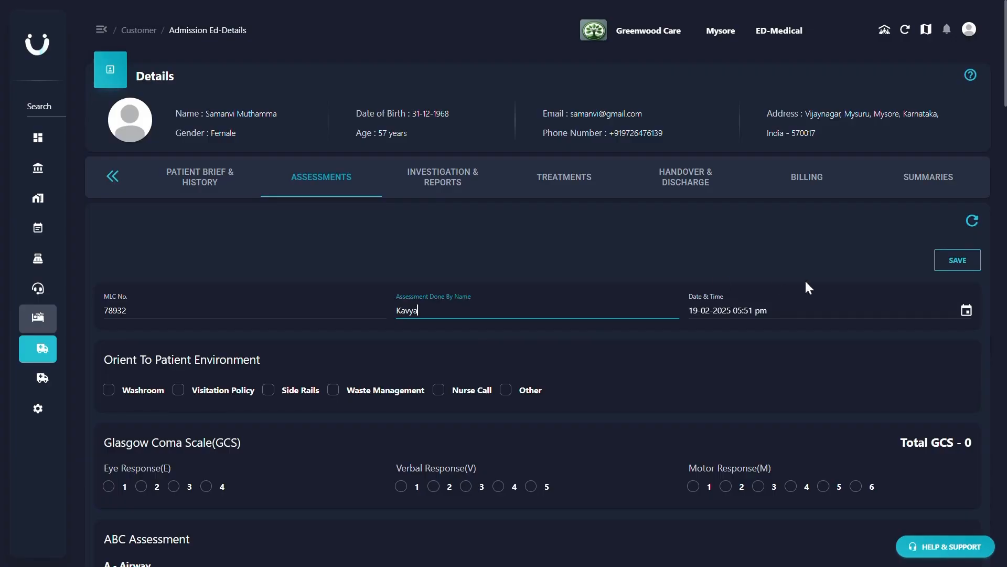
click(966, 310)
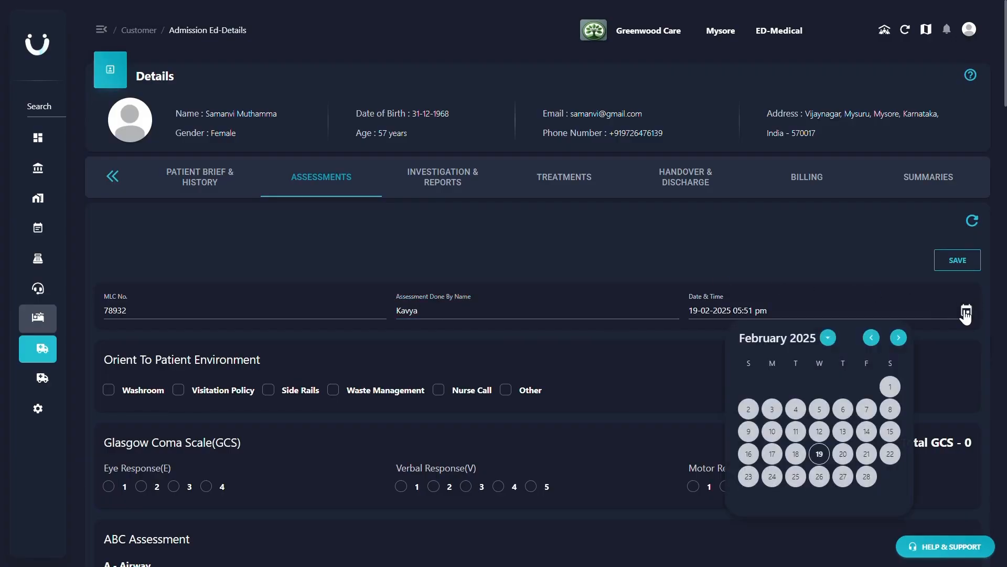
- Check Washroom and Side Rails under patient environment orientation, and score 4 for each of the GCS eye, verbal and motor responses
click(109, 390)
click(268, 389)
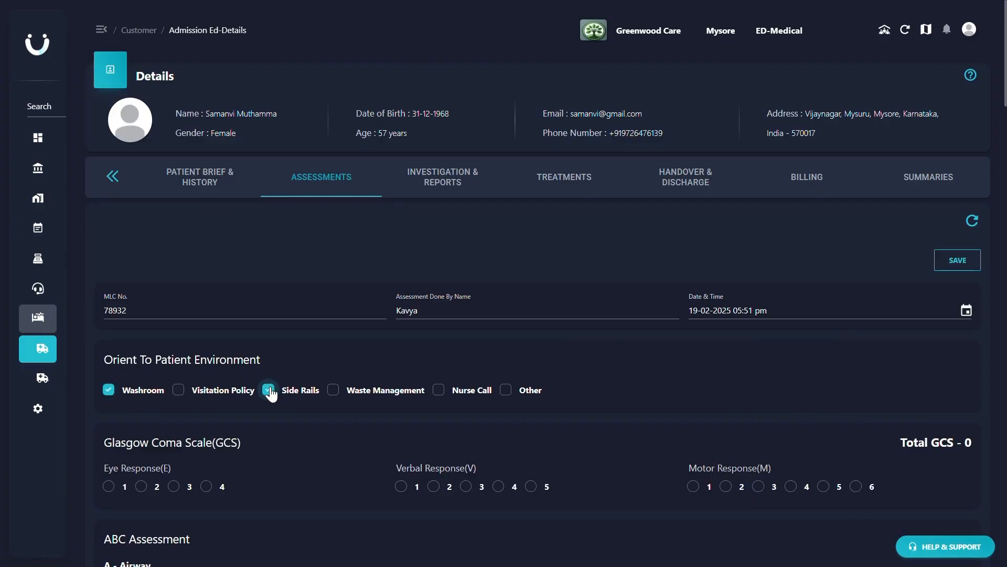
scroll(271, 393, down, 4)
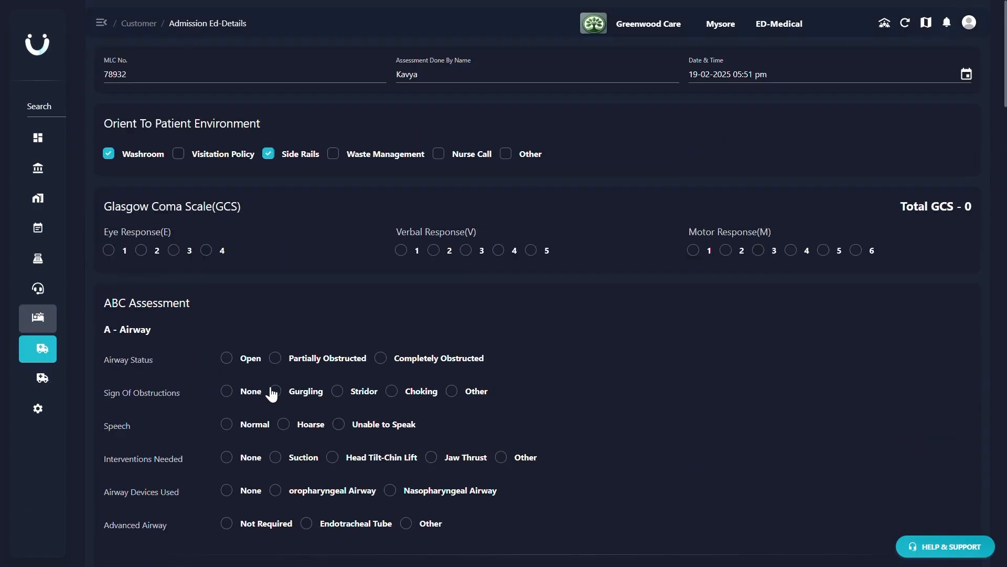
click(205, 252)
click(497, 252)
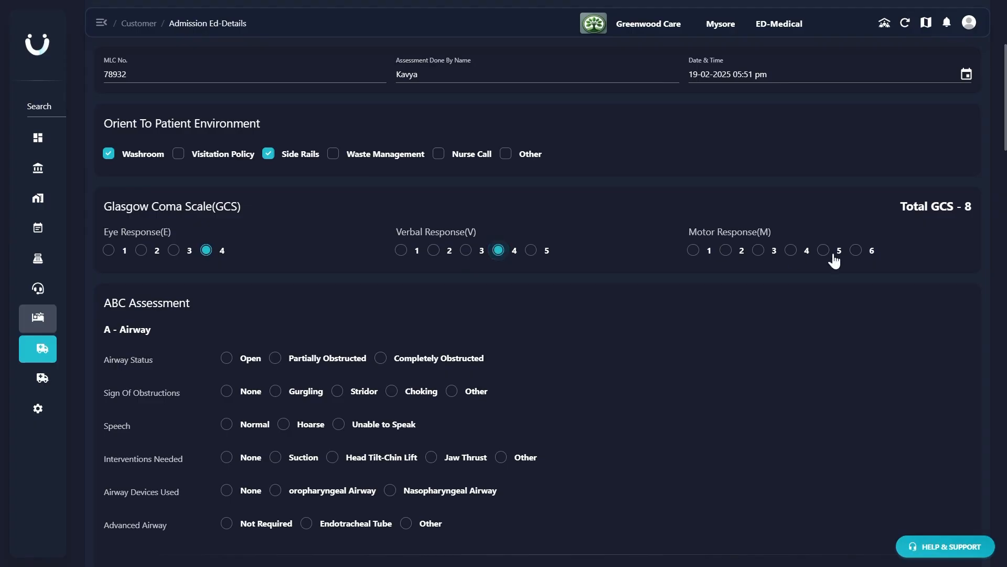
click(792, 252)
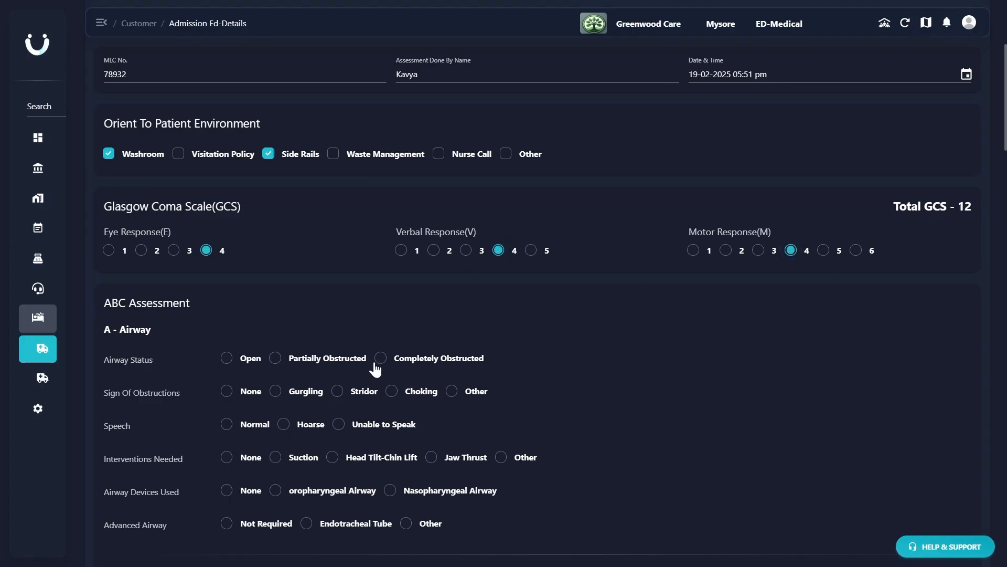
- Record the airway as Partially Obstructed with Choking and Hoarse speech, interventions None, airway devices None and advanced airway Not Required
click(276, 357)
click(391, 391)
click(283, 424)
click(226, 457)
click(226, 490)
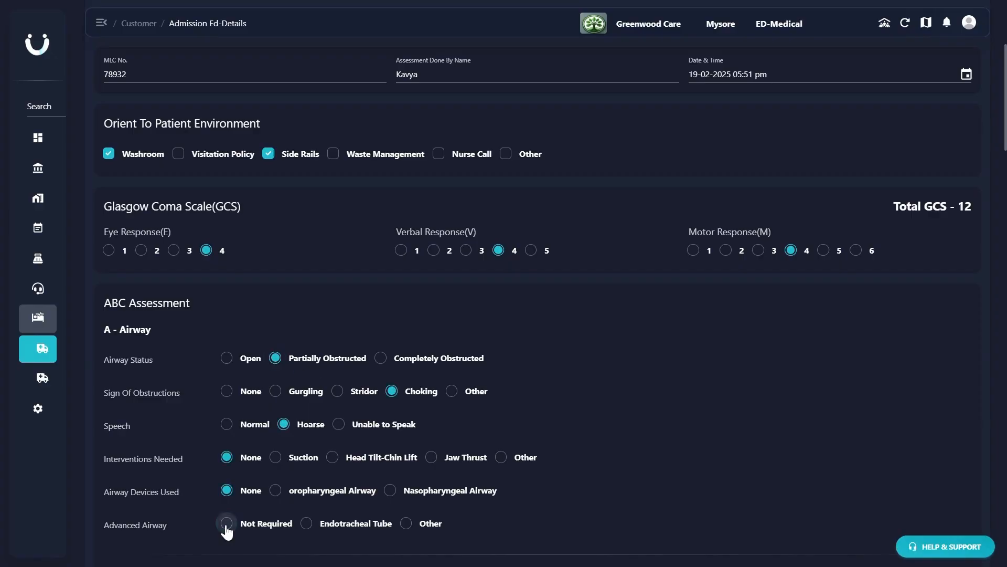
click(226, 523)
- Record breathing as respiratory rate 79, Irregular pattern, SpO2 92, Wheezing and Cyanosis, with interventions and oxygen device set to None
scroll(226, 528, down, 5)
scroll(227, 528, down, 1)
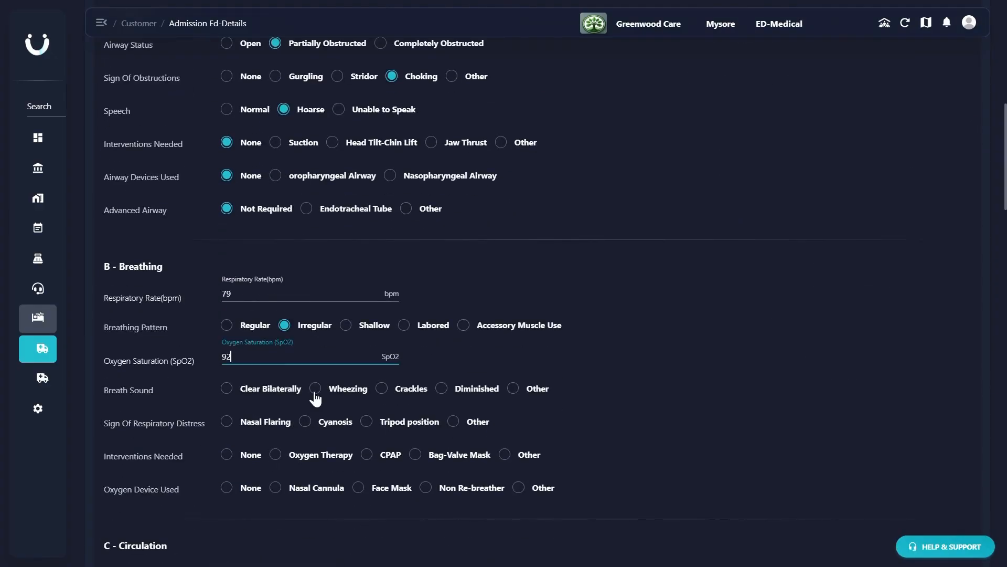
click(315, 393)
click(305, 421)
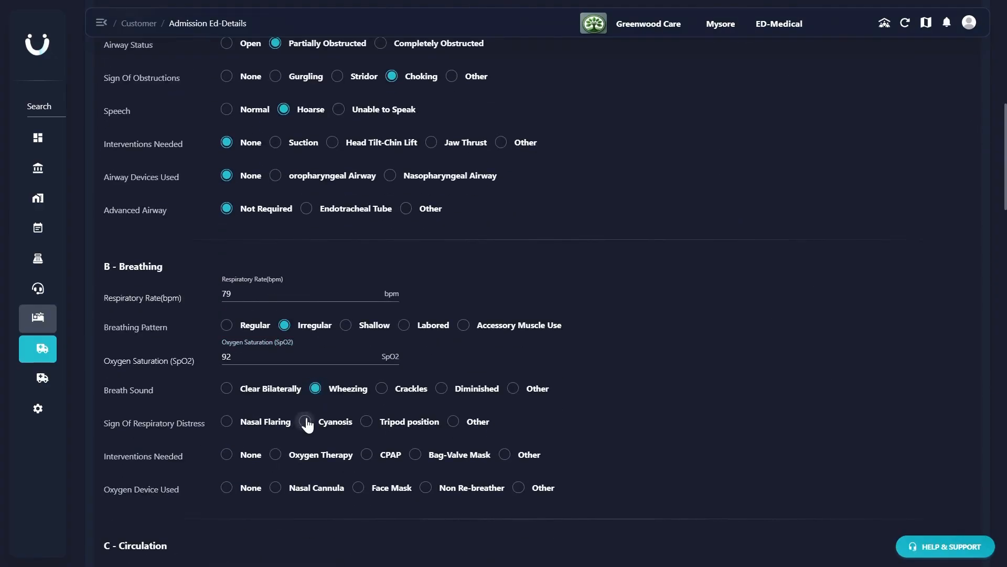
click(226, 454)
click(227, 488)
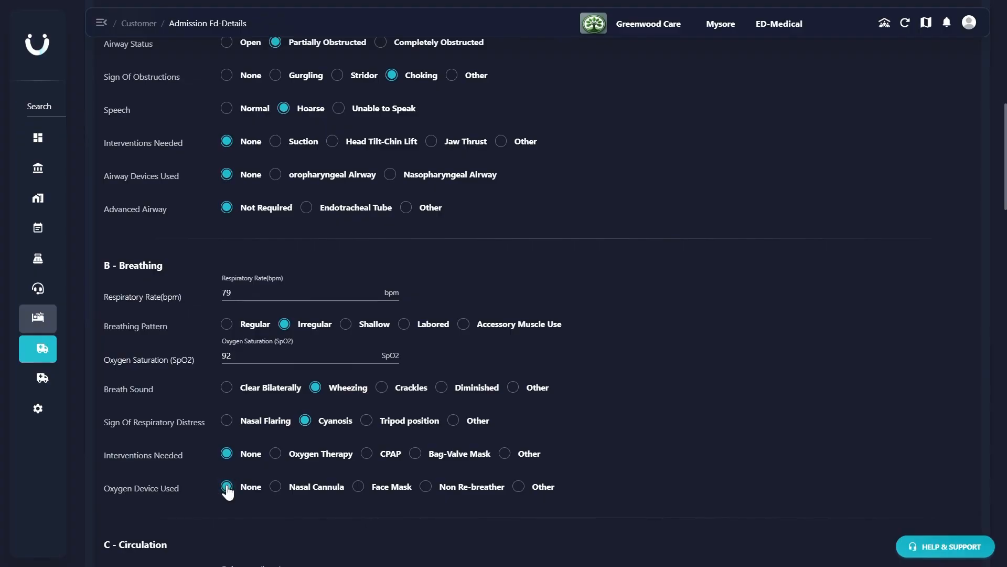
- Record circulation as pulse 75, Irregular rhythm, blood pressure 120/80, Pale skin, capillary refill > 2seconds, Strong peripheral pulses and intervention None
scroll(229, 492, down, 6)
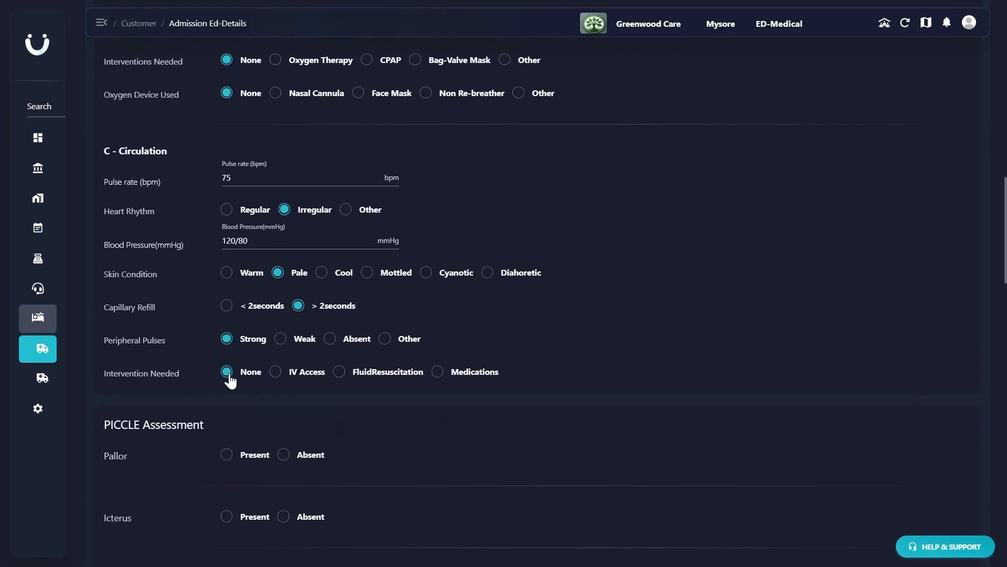
- In the PICCLE assessment, mark cyanosis Present on the Palms with Moderate severity, and set all the other signs to Absent
scroll(227, 379, down, 6)
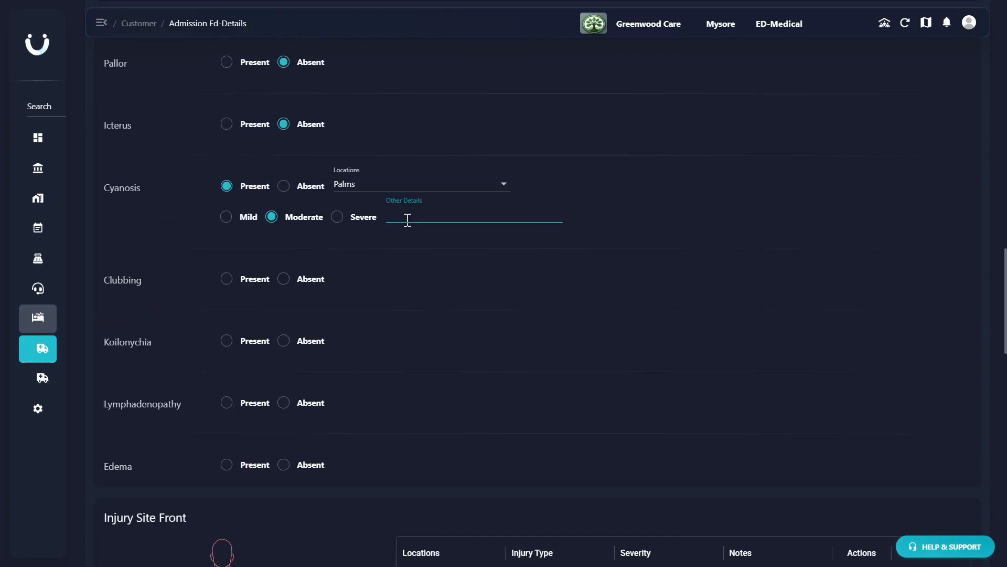
click(290, 312)
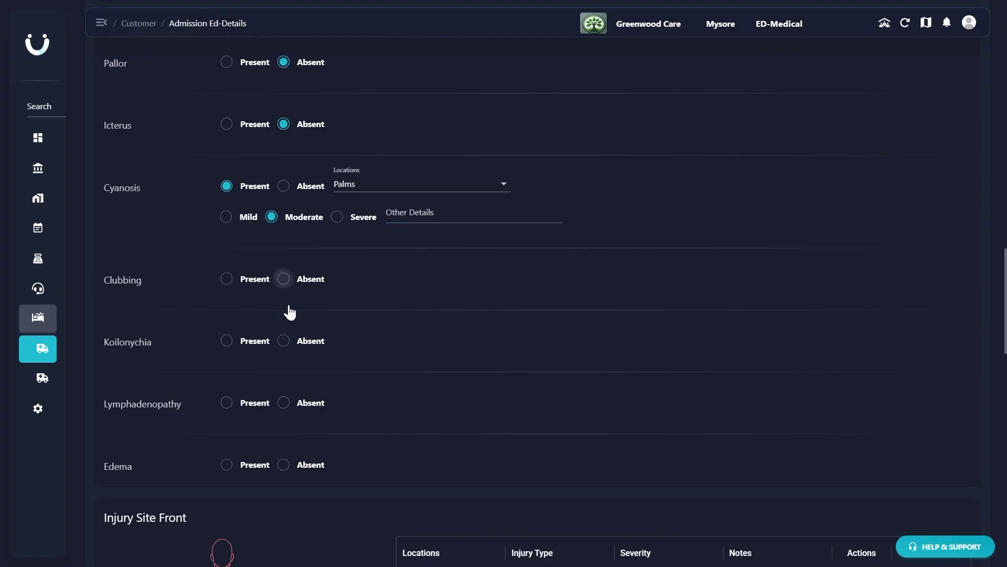
click(288, 343)
click(288, 405)
click(288, 465)
- Mark Chest and Arm Left on the front injury diagram, and record the Chest injury as Laceration with Minor severity
scroll(289, 472, down, 6)
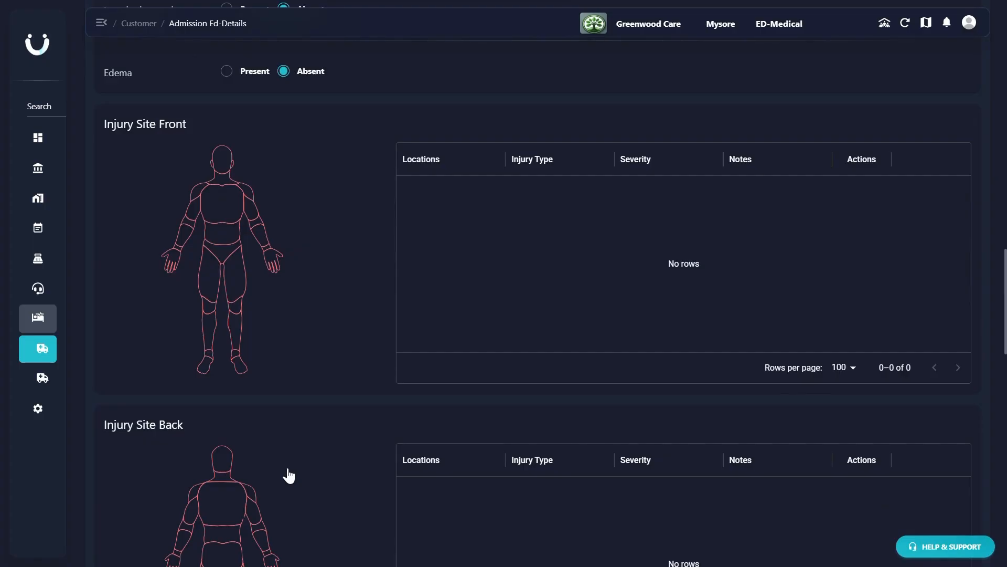
click(221, 215)
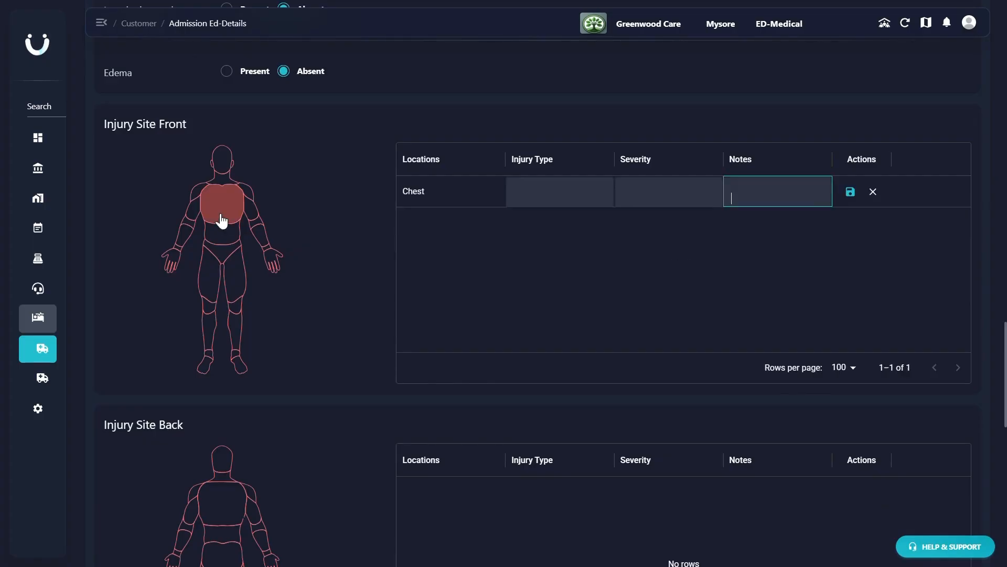
click(253, 215)
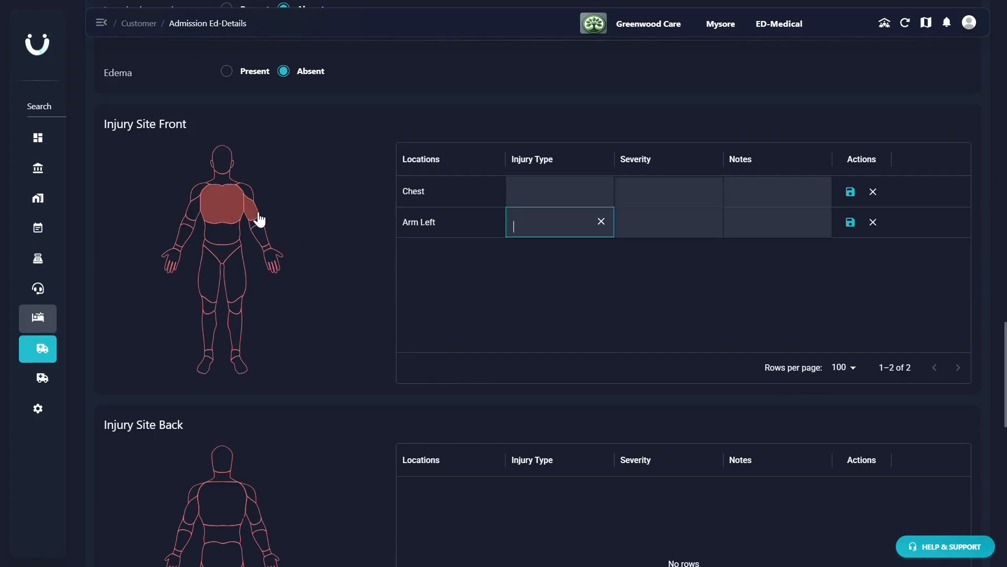
click(534, 199)
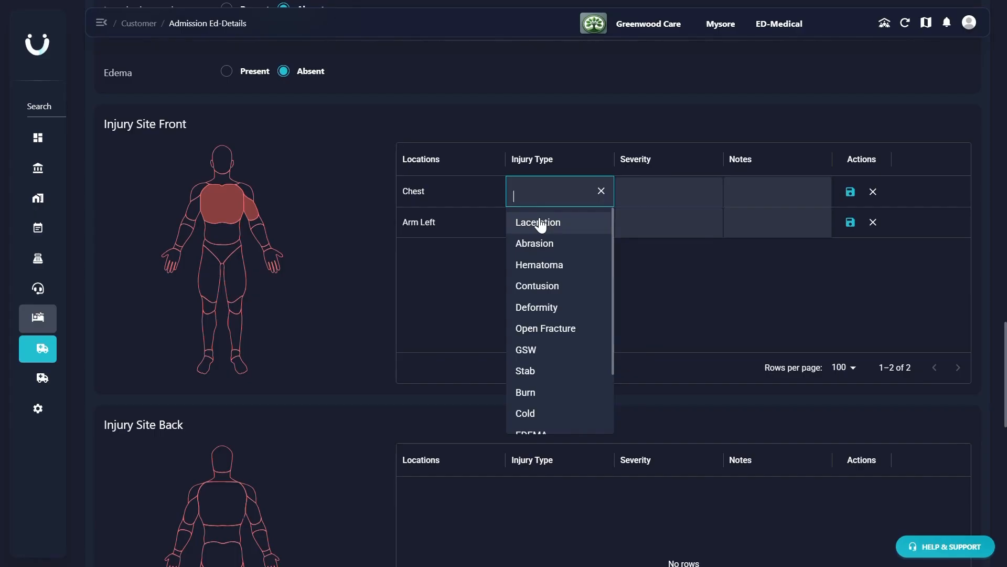
click(541, 225)
click(652, 191)
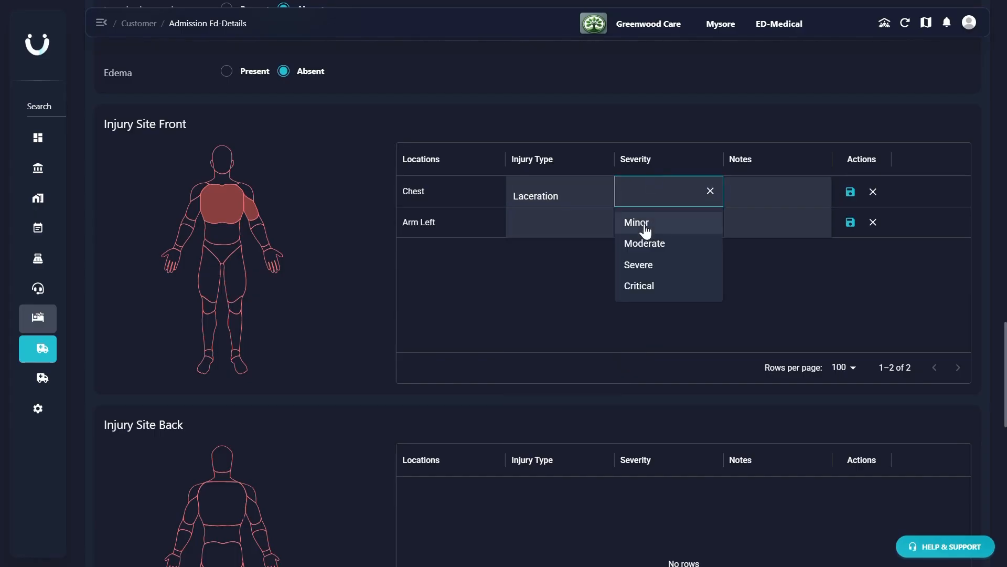
click(645, 231)
- Record the Arm Left injury as Abrasion with Moderate severity and save the row
click(537, 218)
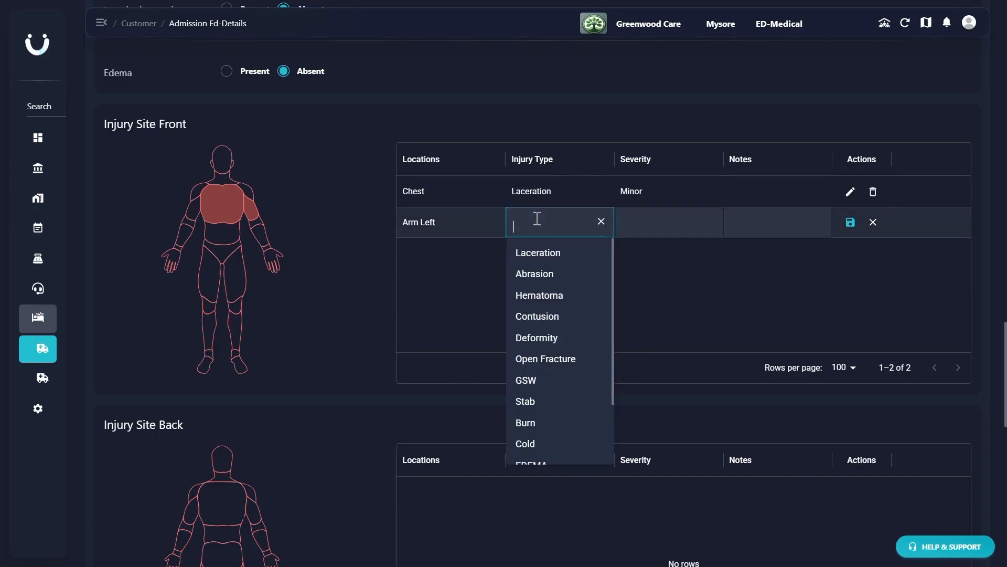
click(541, 286)
click(646, 224)
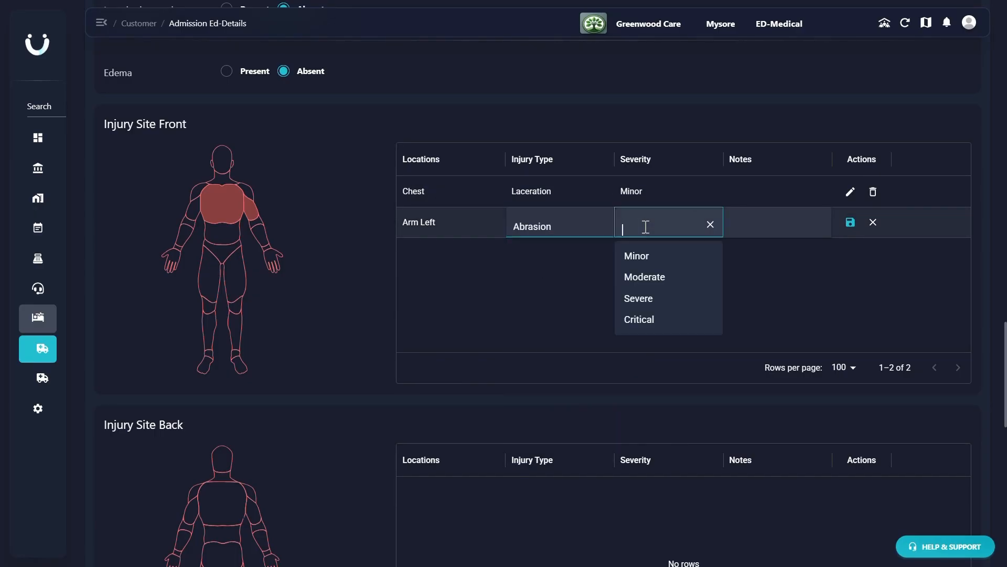
click(644, 278)
click(851, 222)
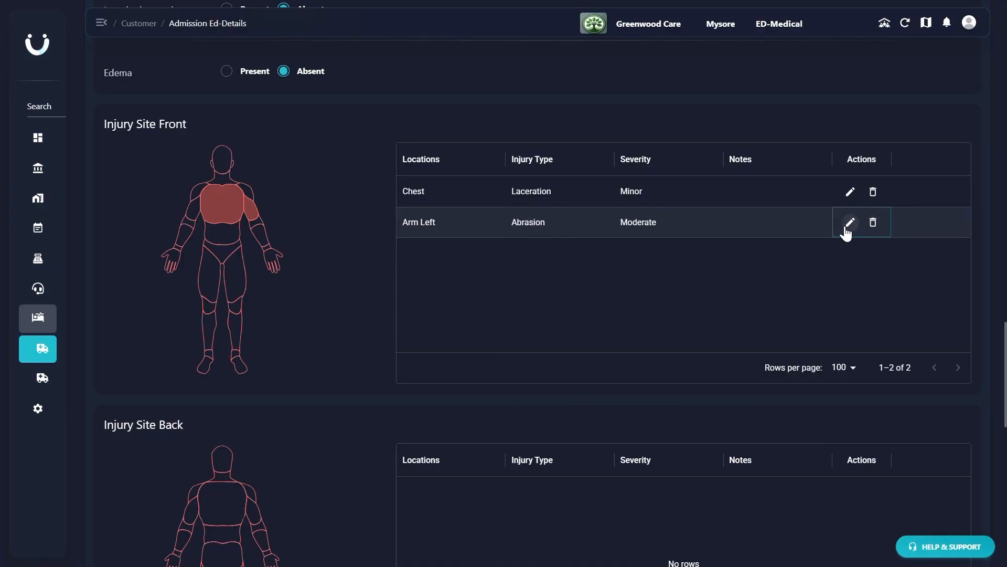
- Open the Arm Left injury for editing, cancel without changes, and delete it from the front injury list
click(849, 222)
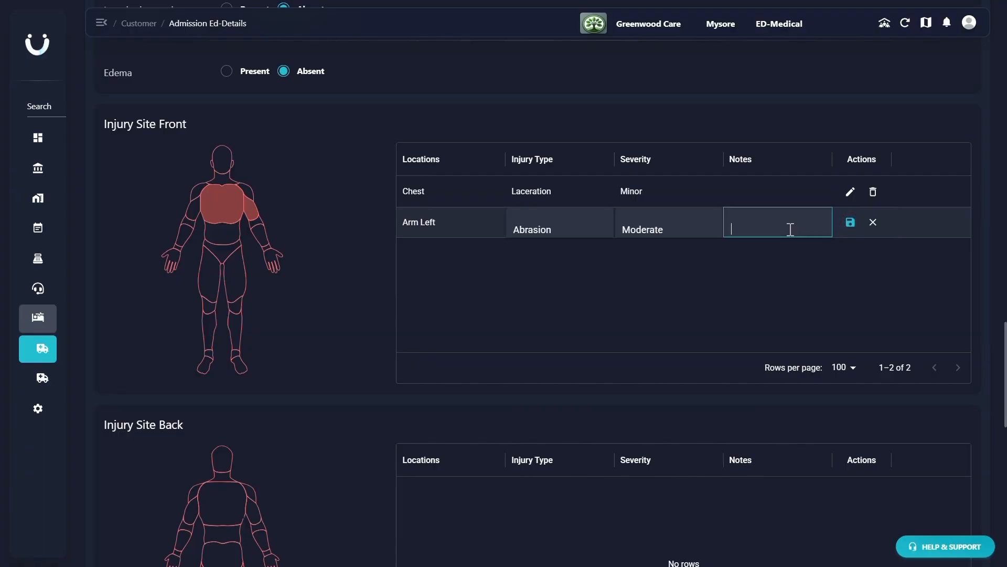
click(873, 222)
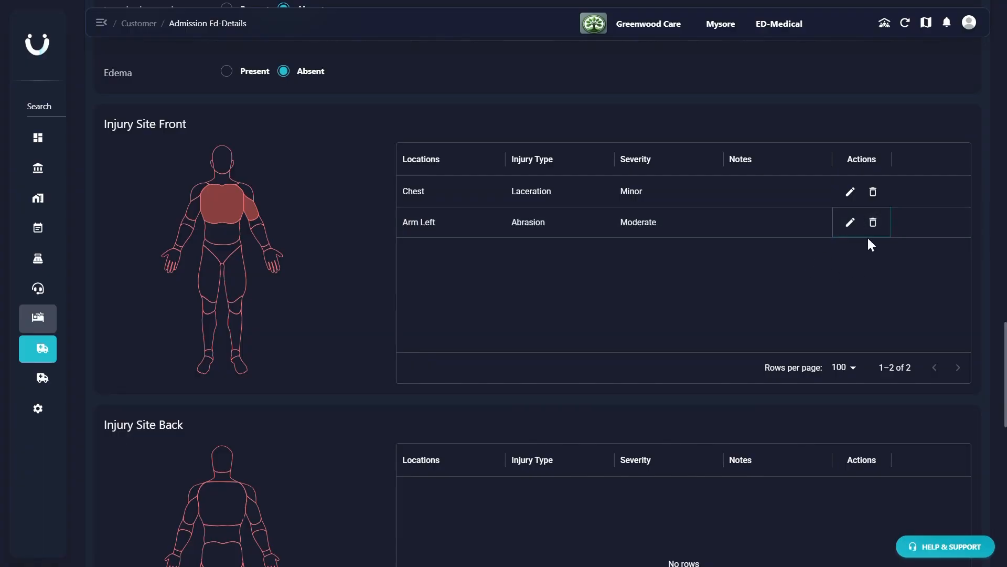
click(250, 205)
click(875, 222)
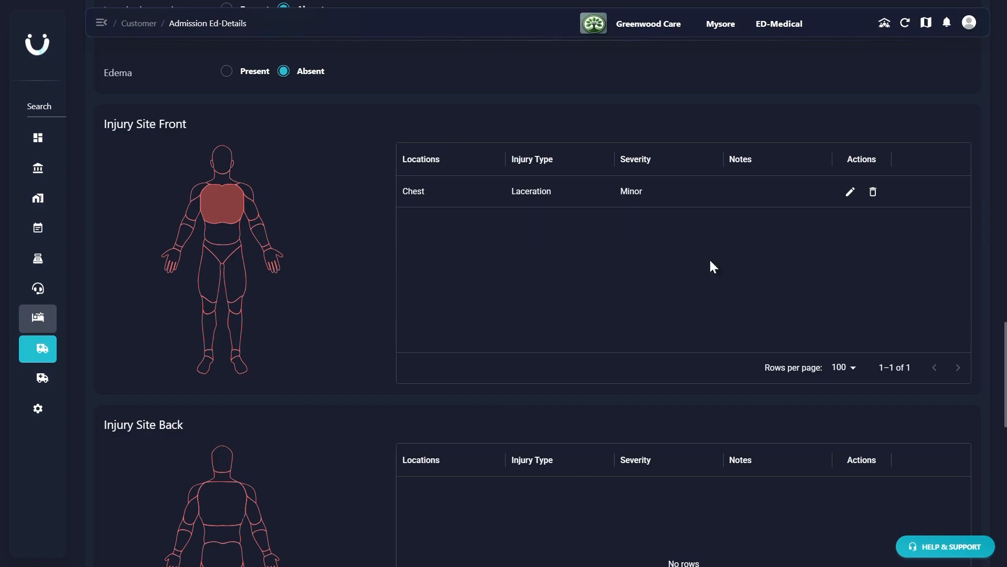
- Add a Shoulder Back Right injury to the back injury site as Cold with Minor severity, and save the row
scroll(593, 301, down, 3)
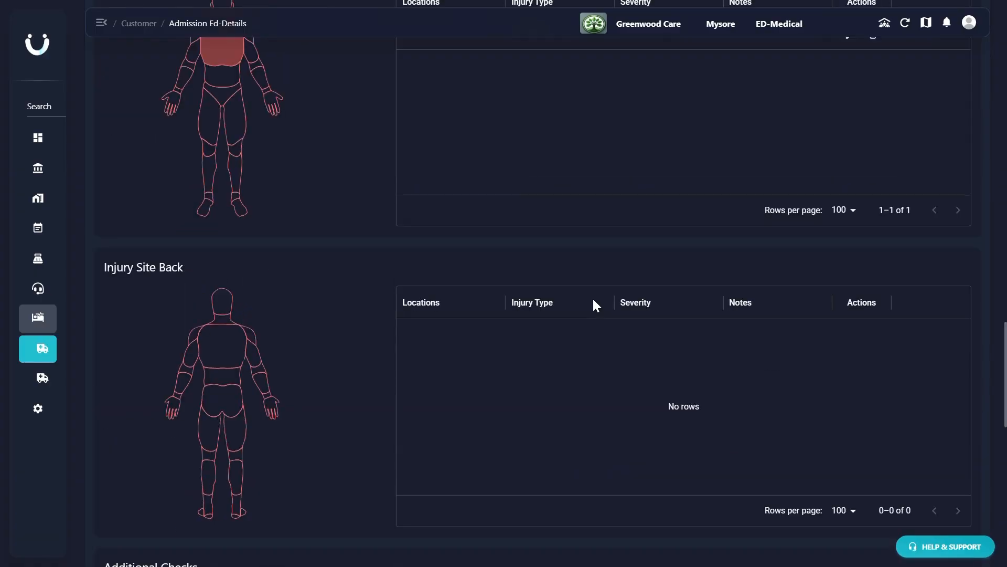
click(251, 340)
click(543, 339)
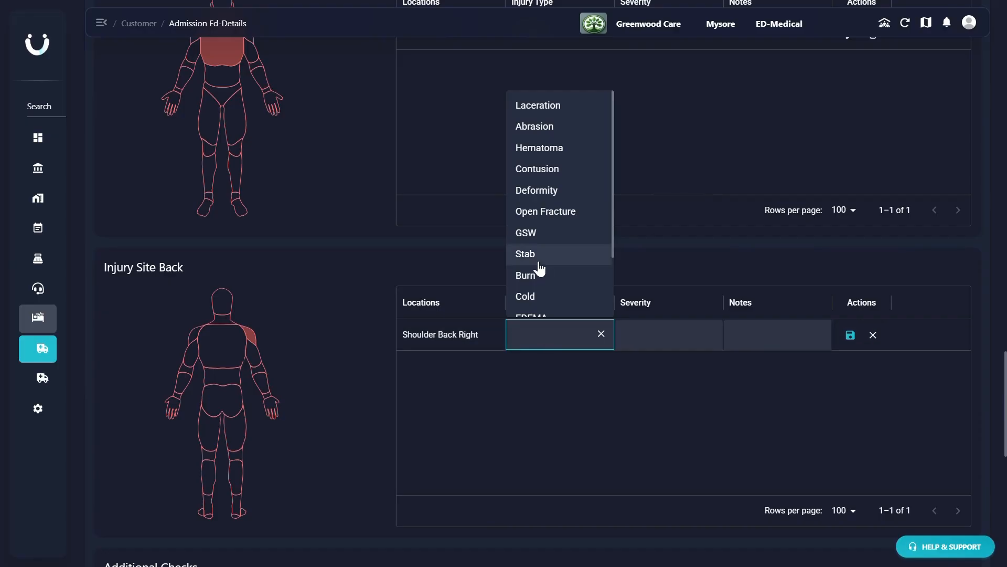
click(531, 295)
click(641, 333)
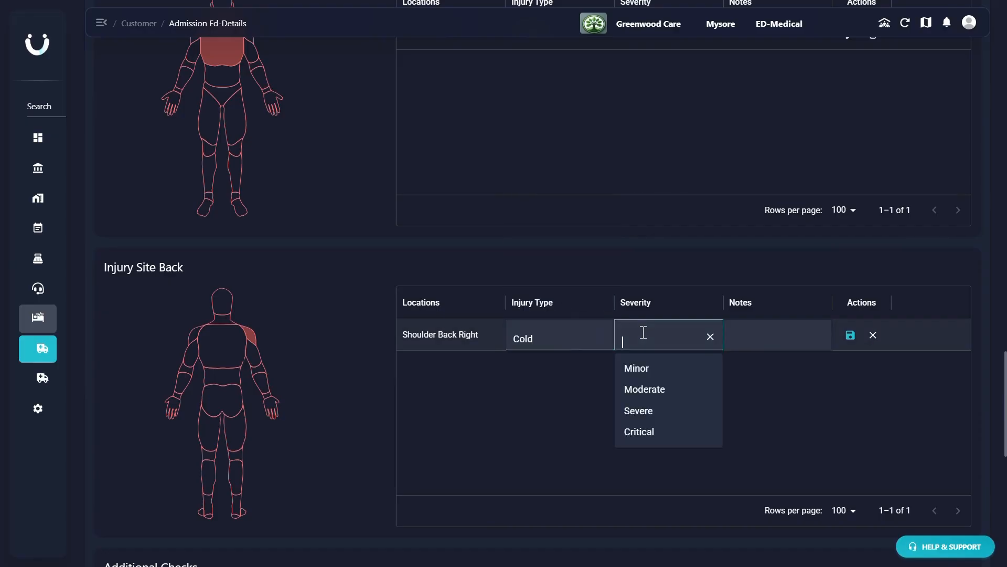
click(645, 369)
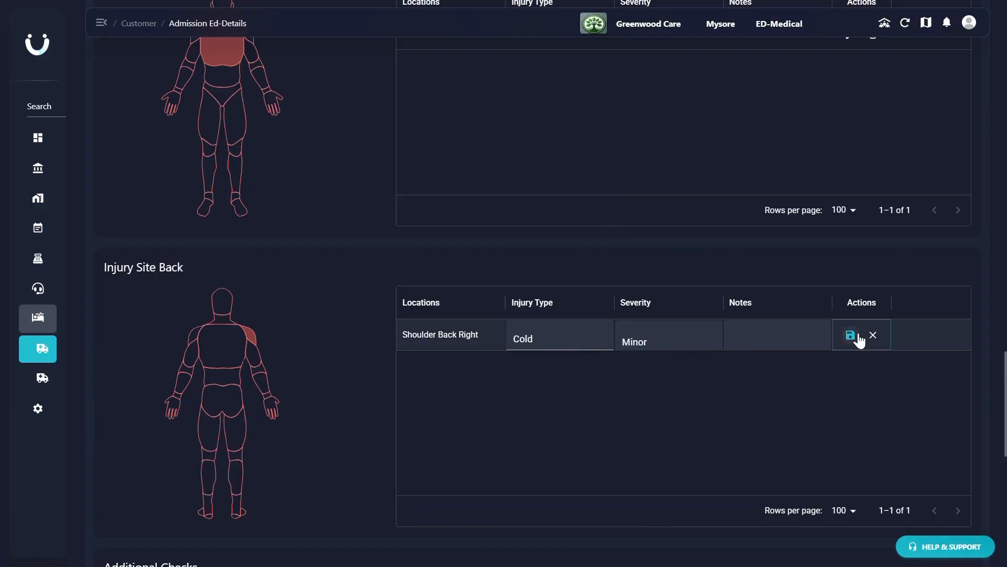
click(851, 335)
- Under Additional Checks, mark oxygenation as done and enter "Stable" as the oxygenation details
scroll(859, 340, down, 6)
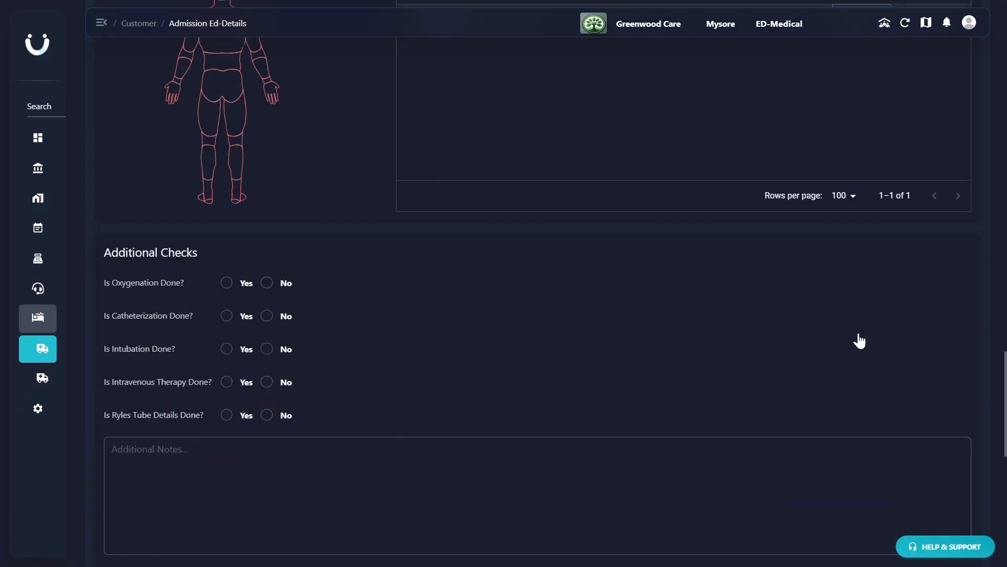
click(228, 283)
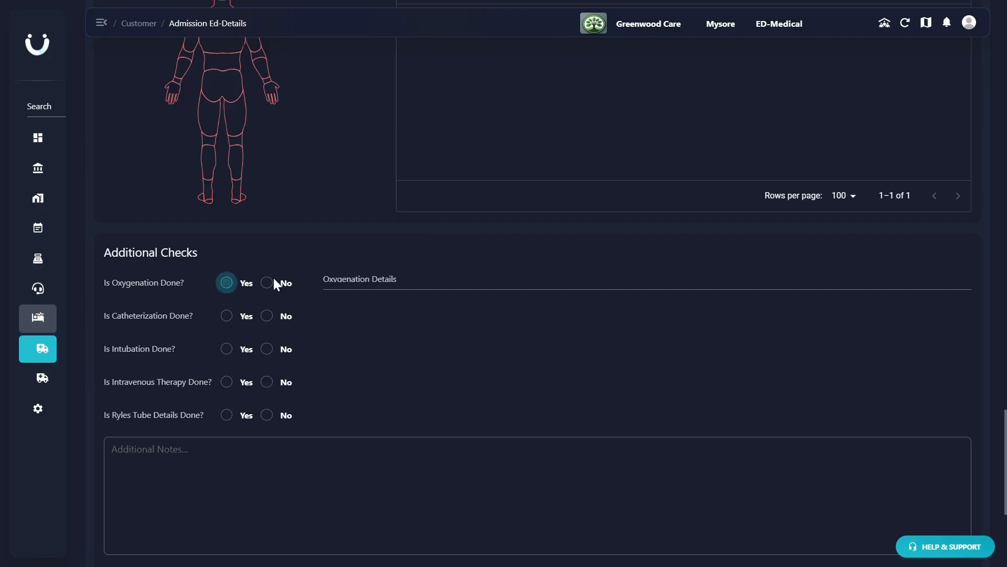
click(334, 284)
text(S)
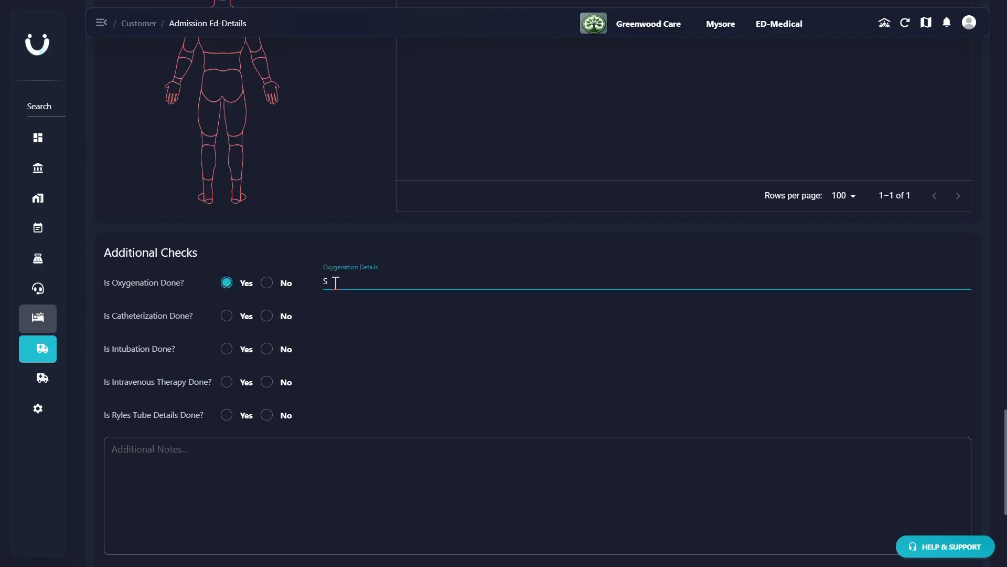
text(table)
- Answer No for catheterization, intubation, intravenous therapy and Ryles tube in the additional checks
click(268, 318)
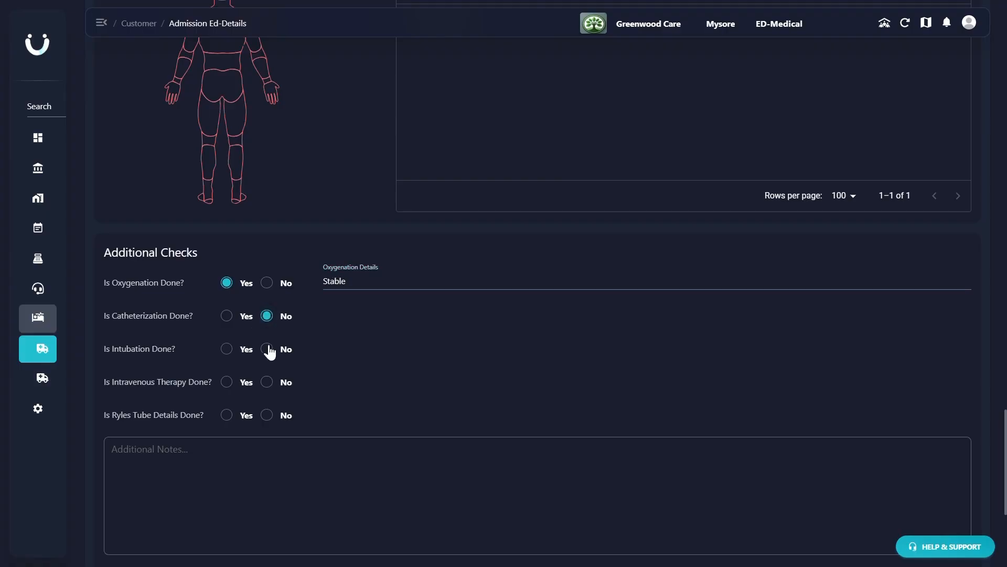
click(268, 348)
click(268, 383)
click(267, 415)
click(256, 456)
- Enter "Myocardial Infarction (Heart Attack)" as the provisional diagnosis and save the assessment
scroll(256, 456, down, 5)
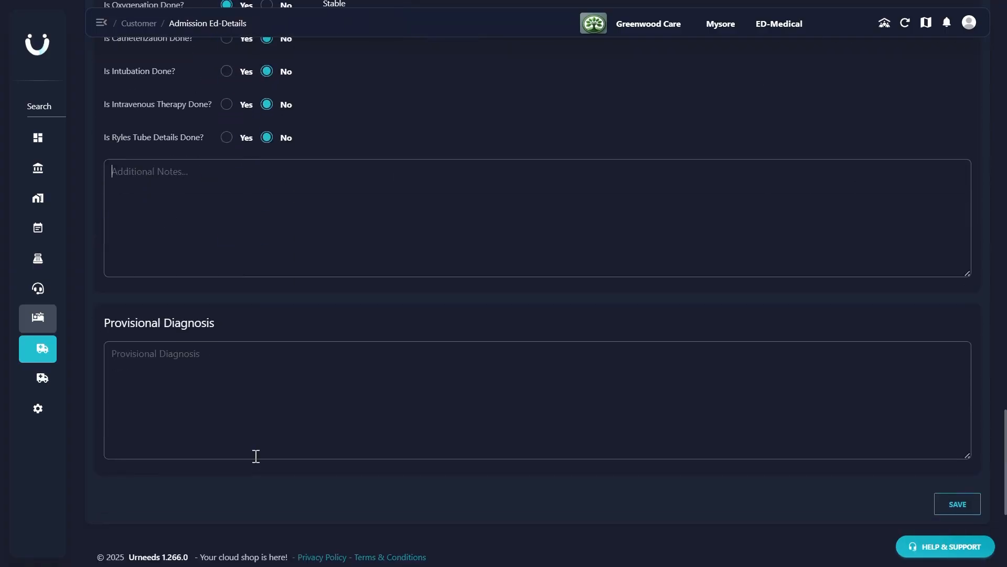
click(186, 354)
text(Myocardial Infarction (H))
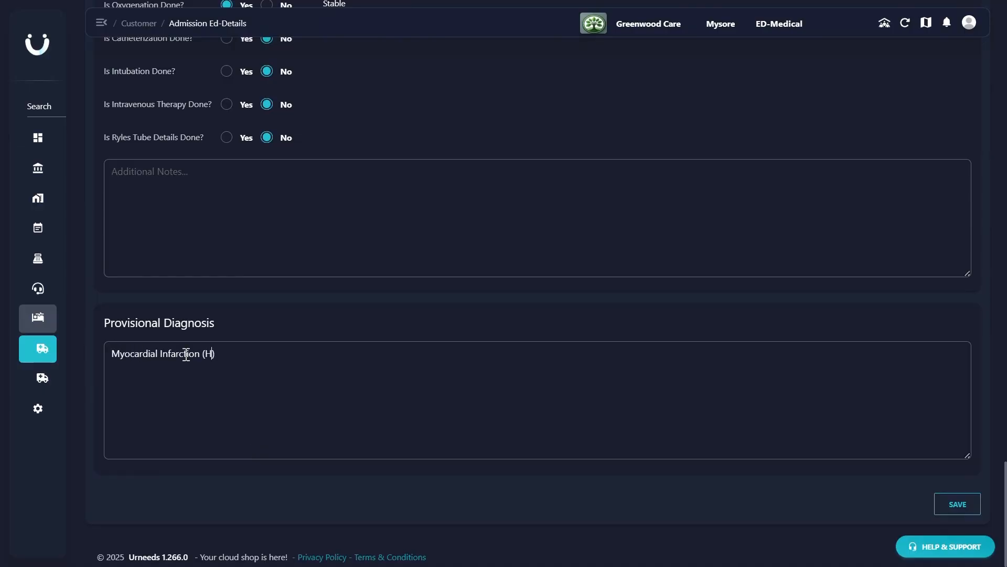
text(eart Attack)
click(951, 508)
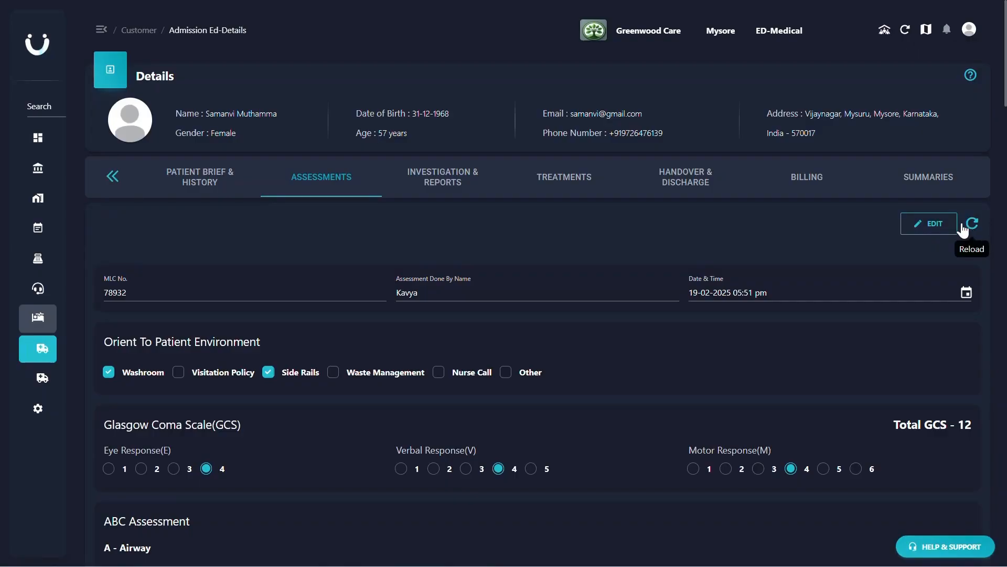
- Open the patient's investigations and bring up the pathology investigation selection
click(443, 184)
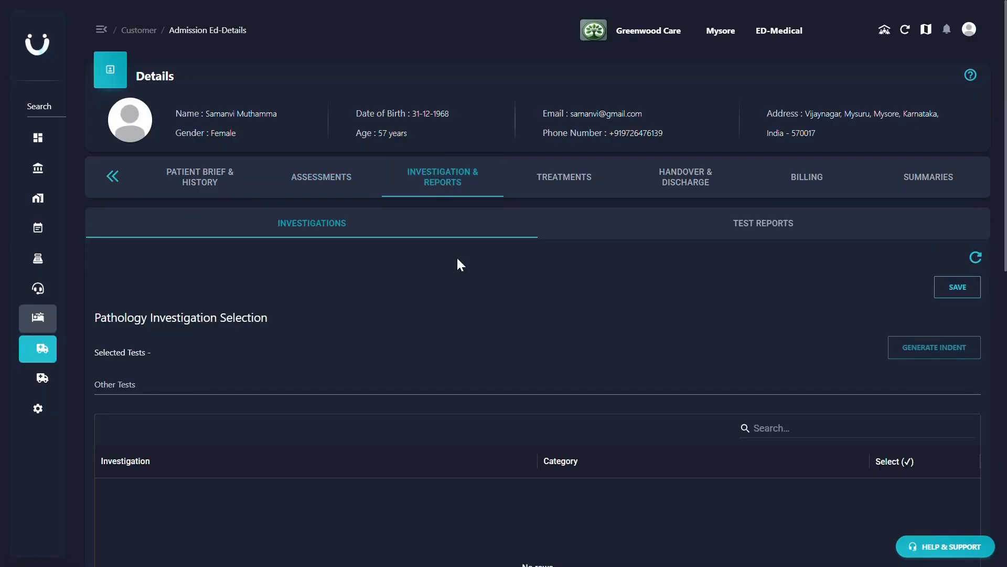
scroll(458, 262, down, 5)
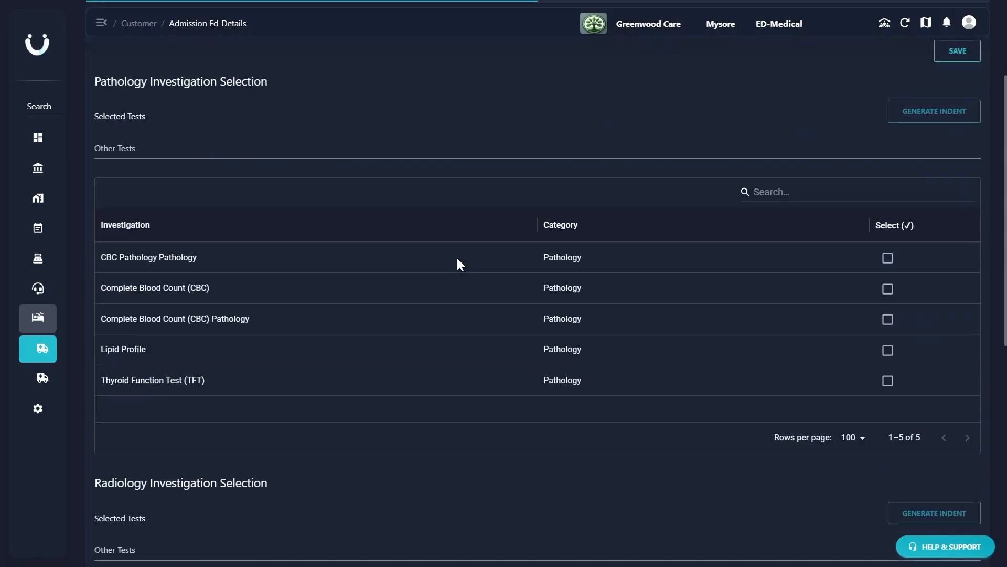
click(888, 258)
click(888, 289)
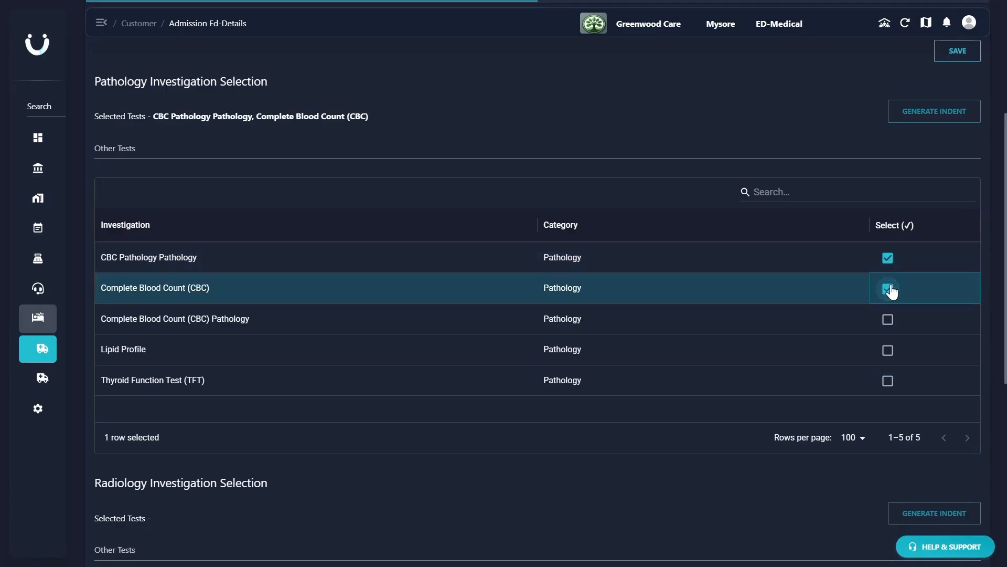
click(889, 287)
click(888, 257)
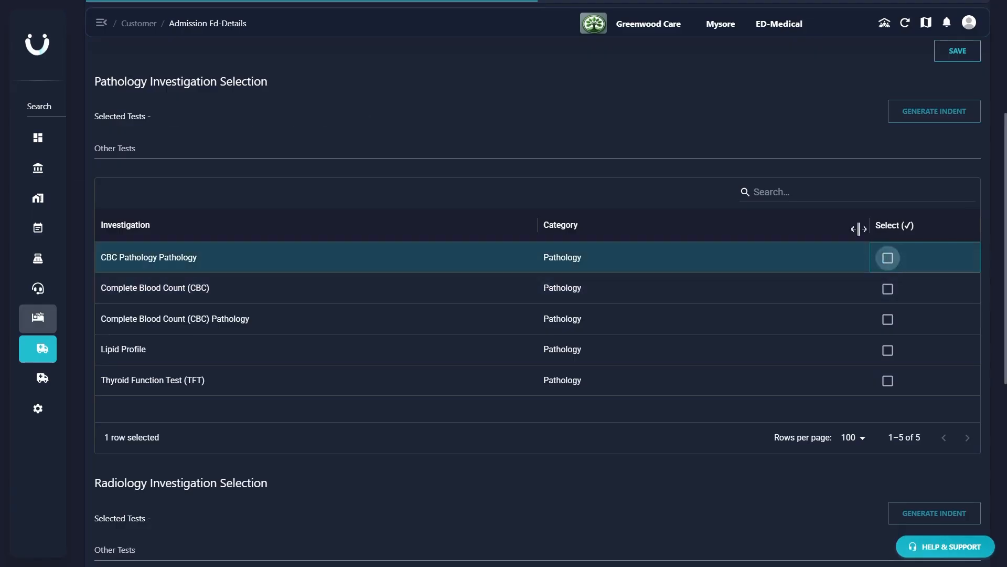
- Search the pathology investigations for "cbc", select Complete Blood Count (CBC), and clear the search
click(791, 192)
text(cbc)
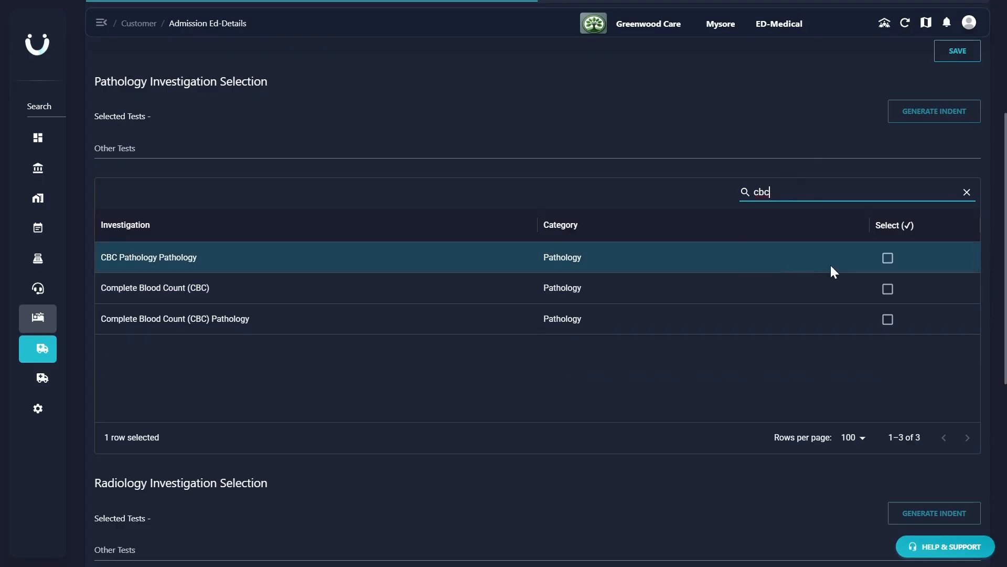
click(888, 289)
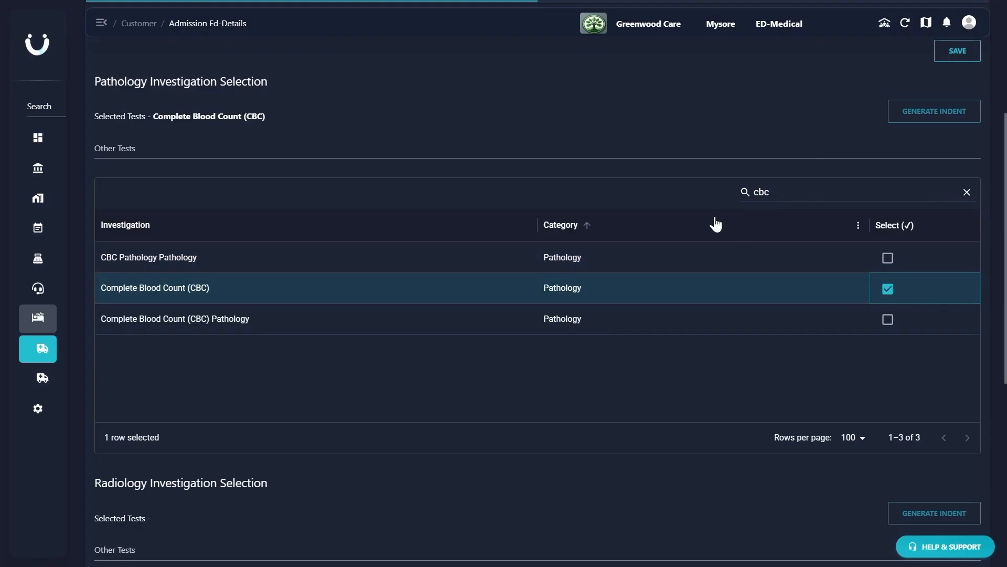
click(967, 193)
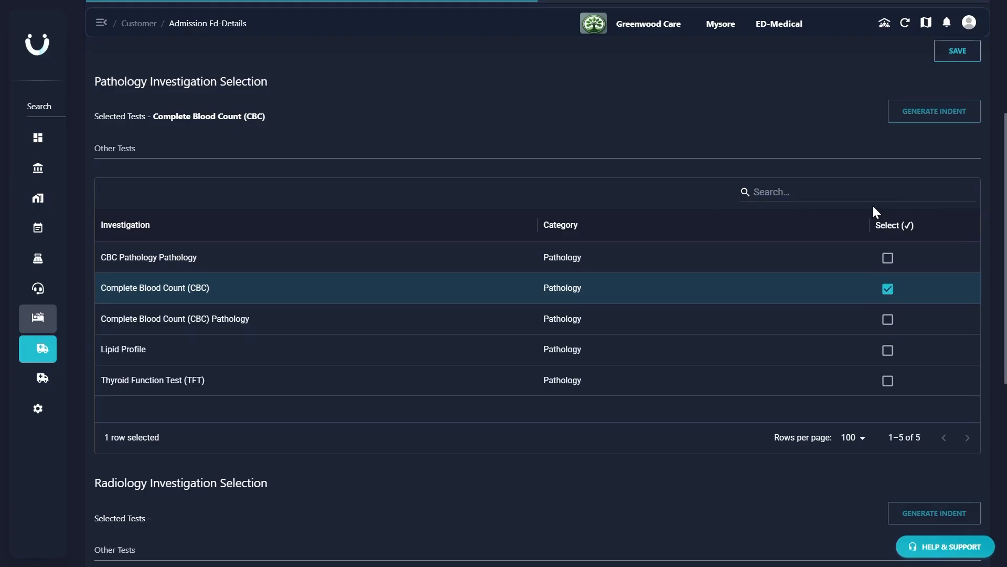
click(515, 151)
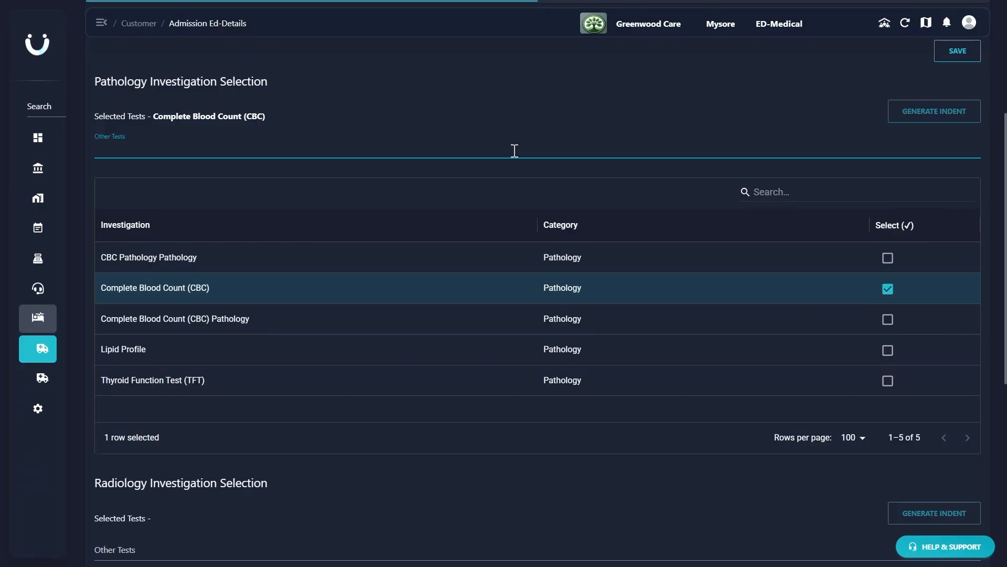
scroll(514, 151, down, 3)
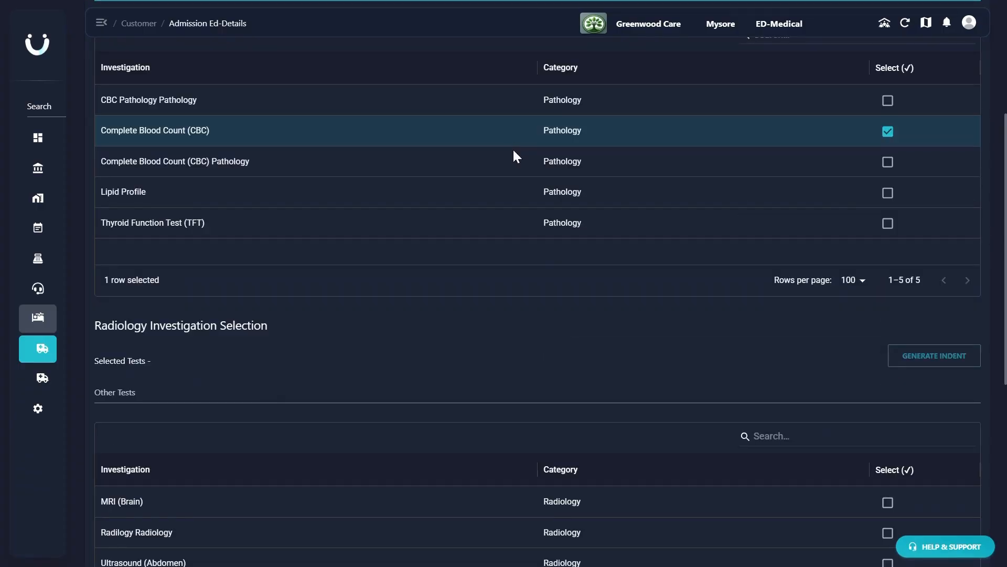
scroll(613, 239, down, 4)
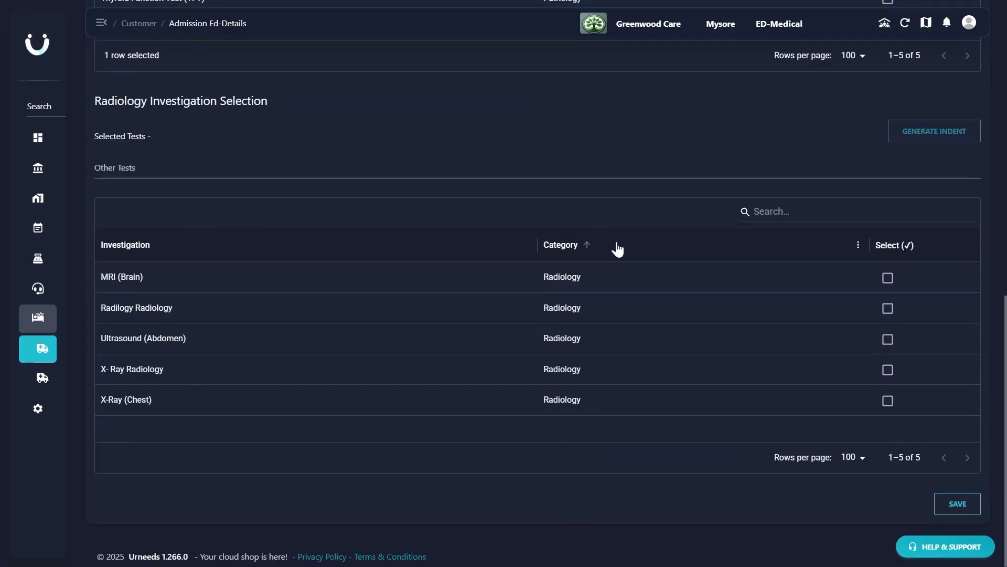
click(889, 279)
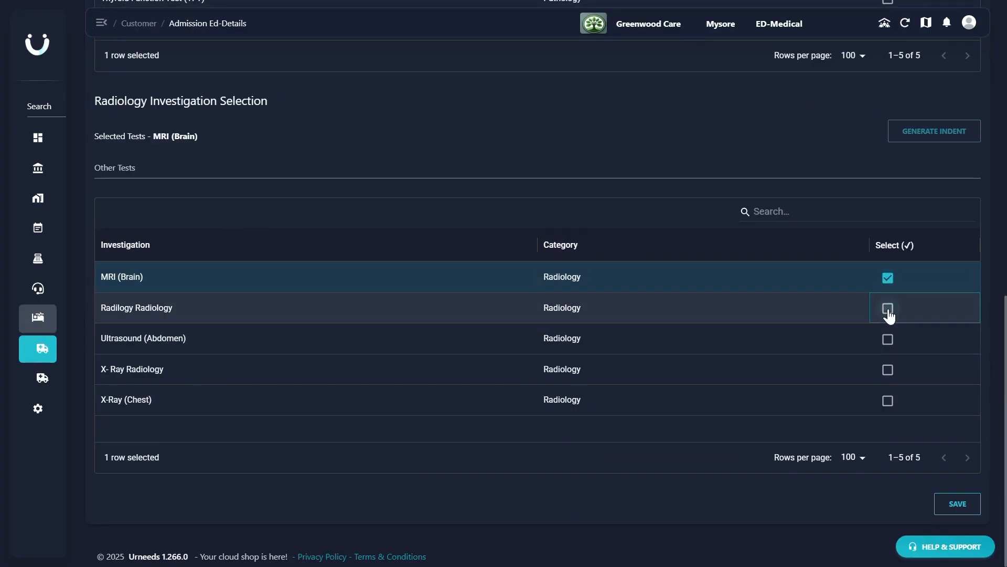
click(888, 309)
click(888, 308)
click(889, 279)
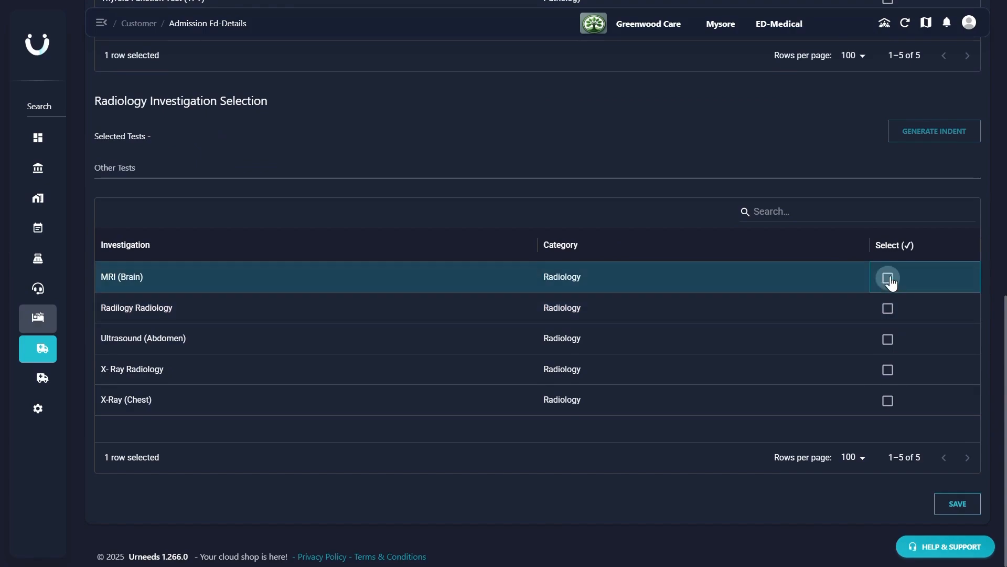
- Search the radiology investigations for "chest", select X-Ray (Chest), and save the investigation selection
click(831, 207)
text(chest)
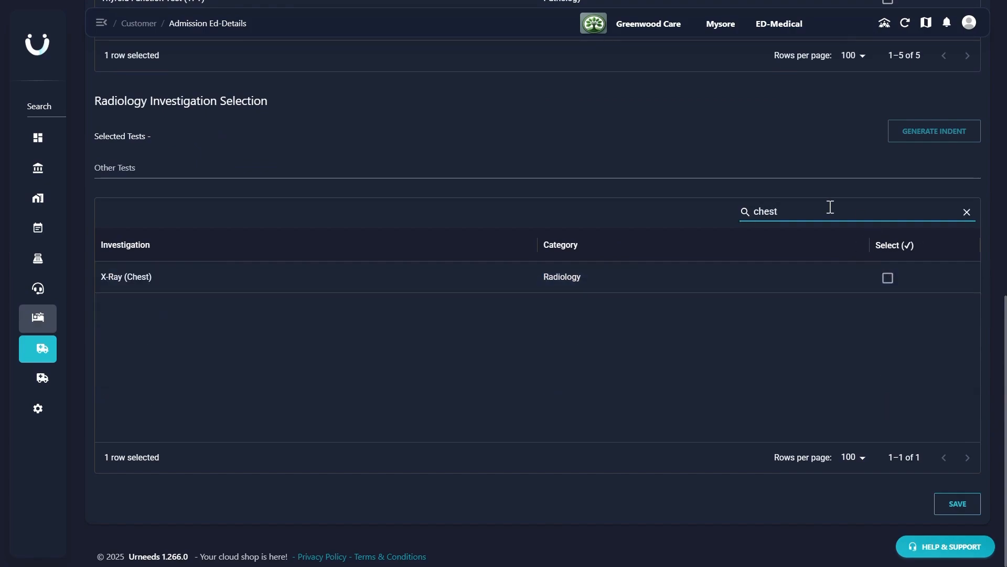
click(887, 283)
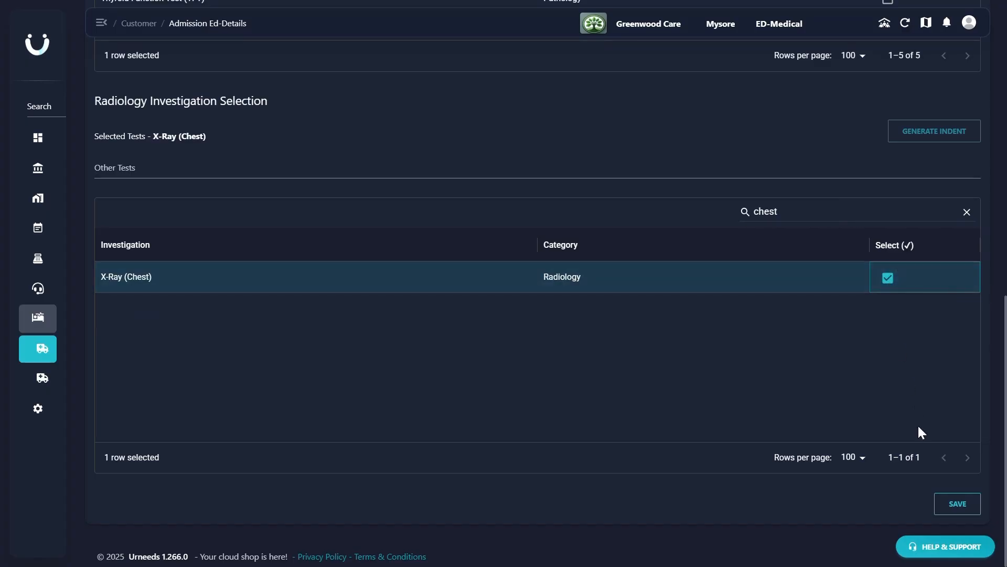
click(944, 505)
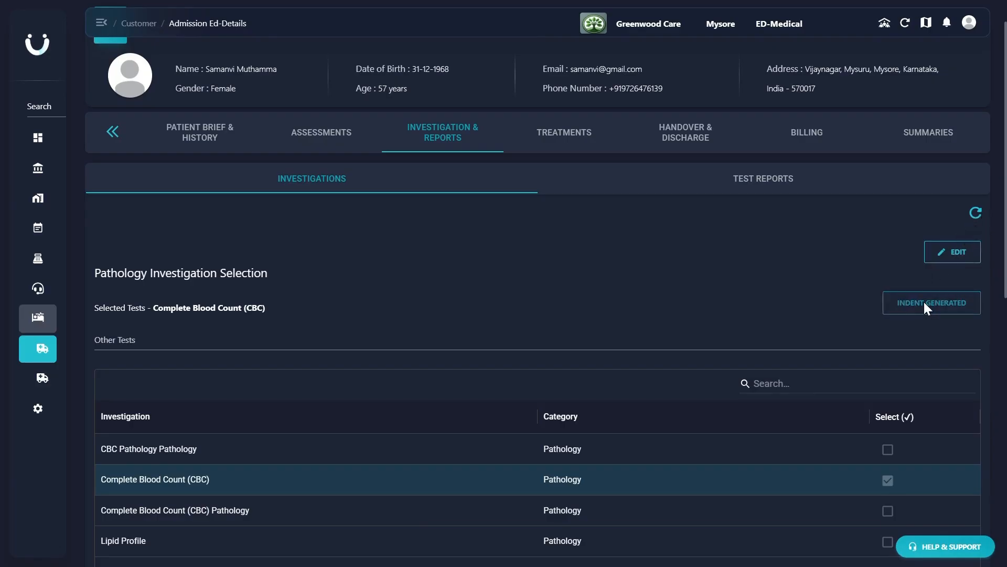
- Generate the indent for the selected X-Ray (Chest) radiology investigation
scroll(924, 301, down, 5)
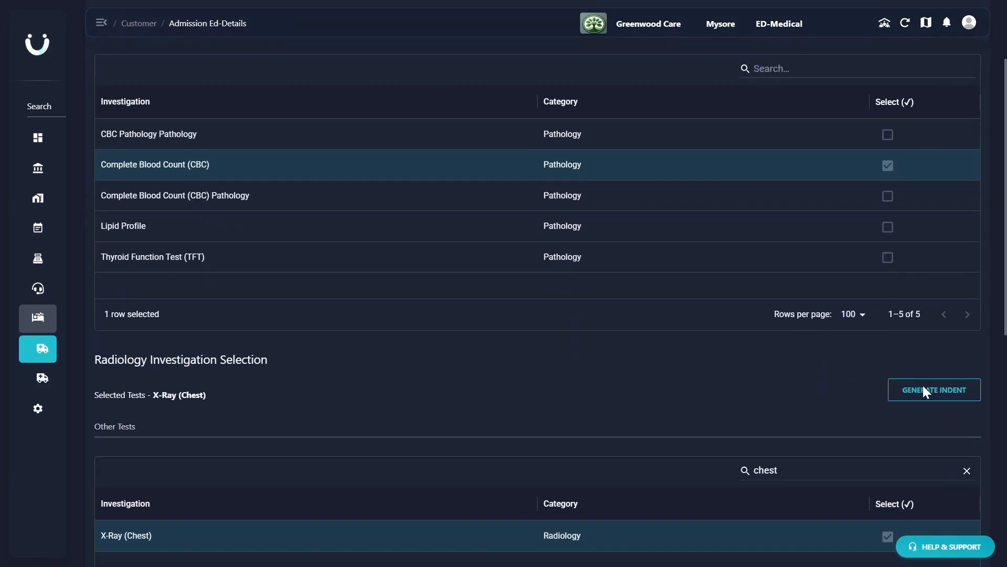
click(924, 391)
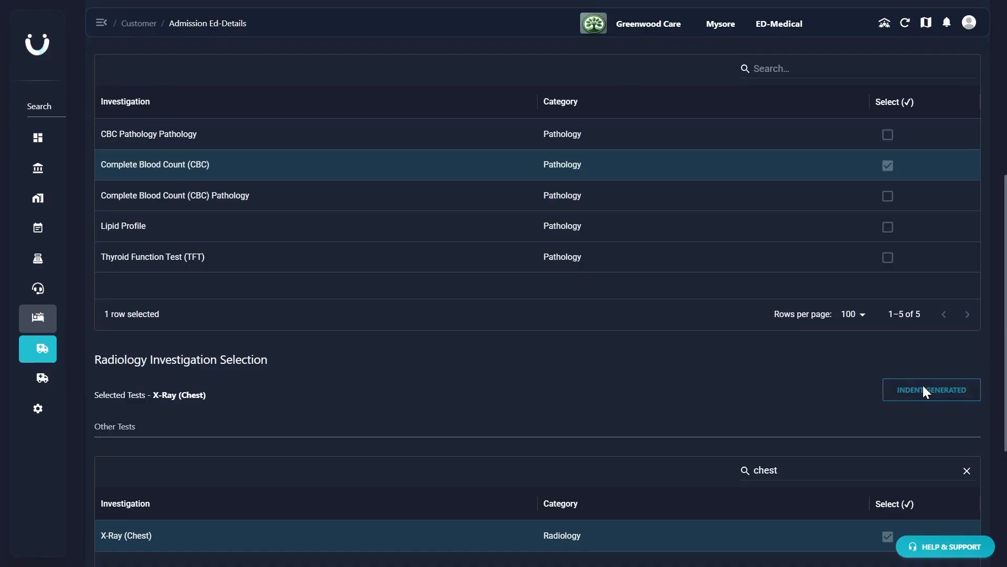
scroll(923, 386, down, 5)
- View the patient's indent bills in the billing section
scroll(922, 386, up, 10)
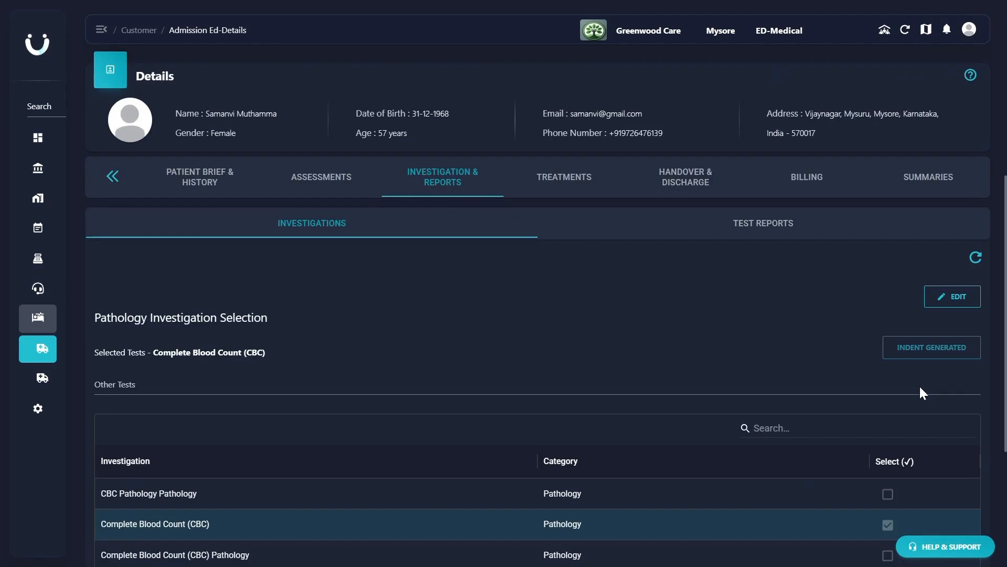
click(800, 180)
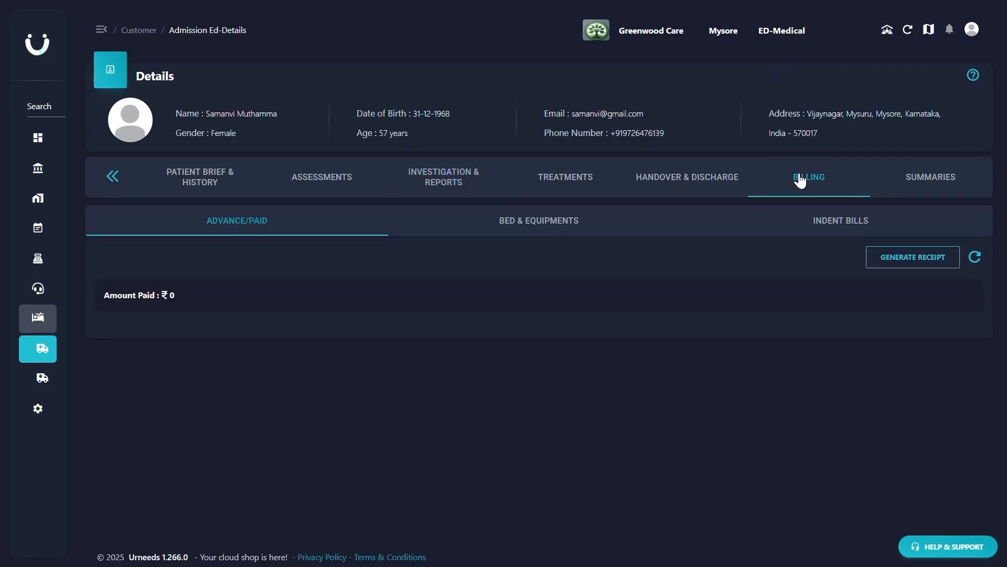
click(850, 231)
scroll(875, 271, down, 3)
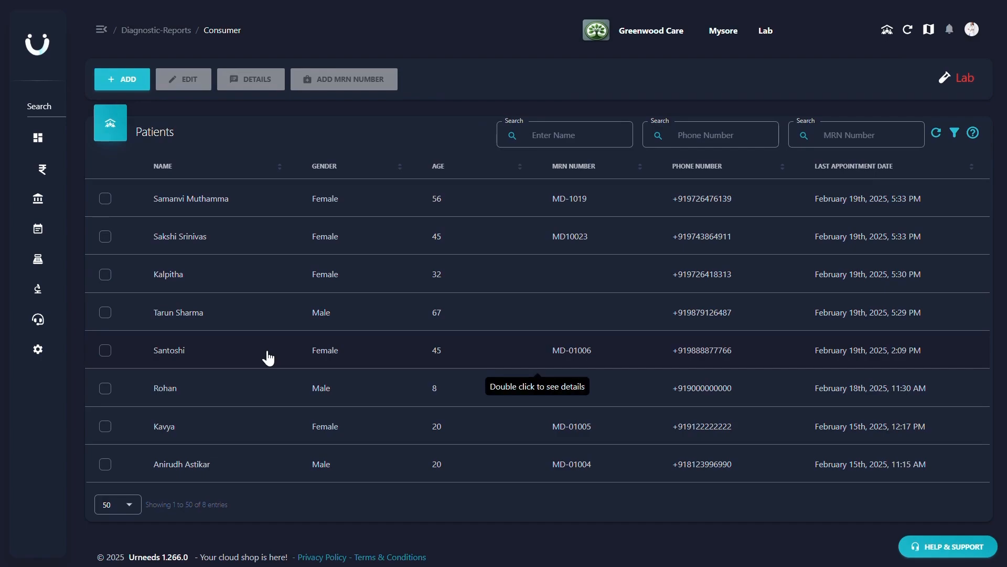
- Open the admitted patient's record from the Lab patient list and show the tests required under ED
double_click(272, 211)
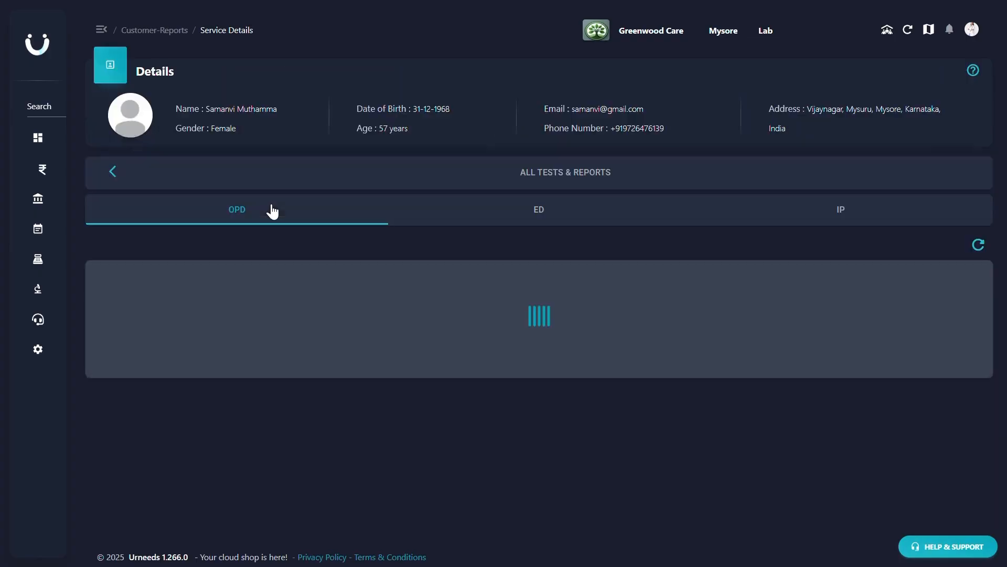
click(509, 220)
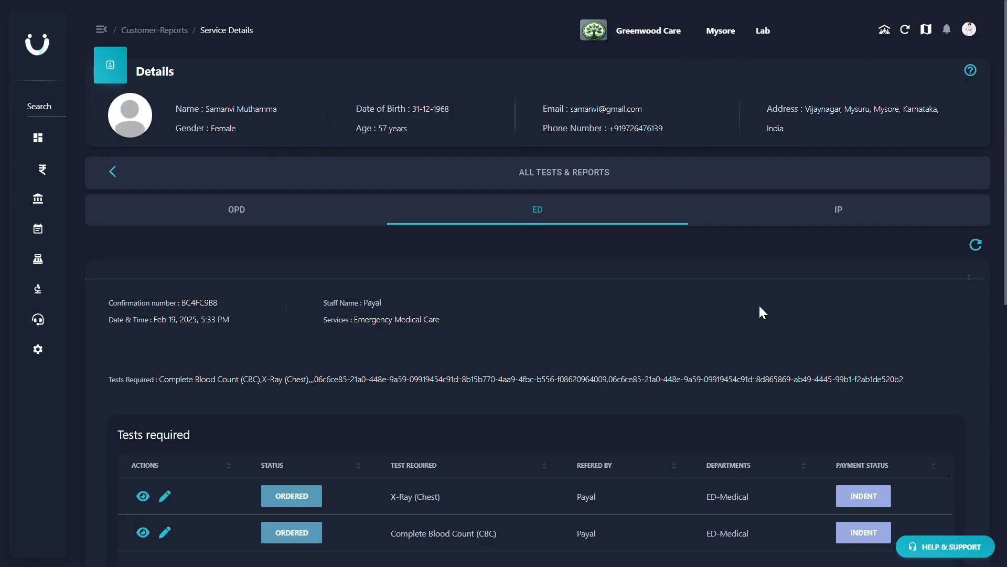
scroll(759, 307, down, 5)
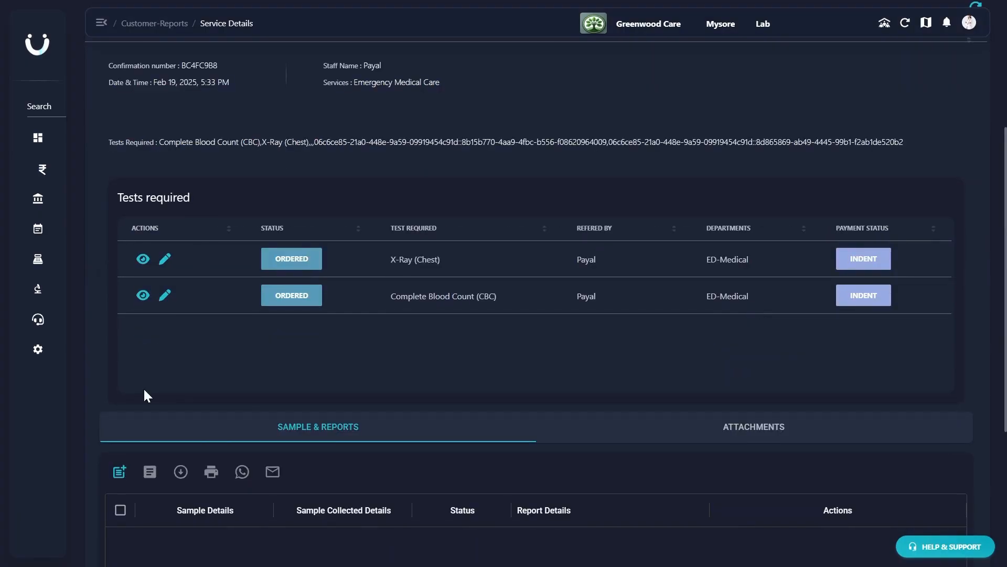
- Add collected samples for Complete Blood Count (CBC) and X-Ray (Chest), collected at the Mysore branch location
scroll(143, 387, down, 5)
click(120, 223)
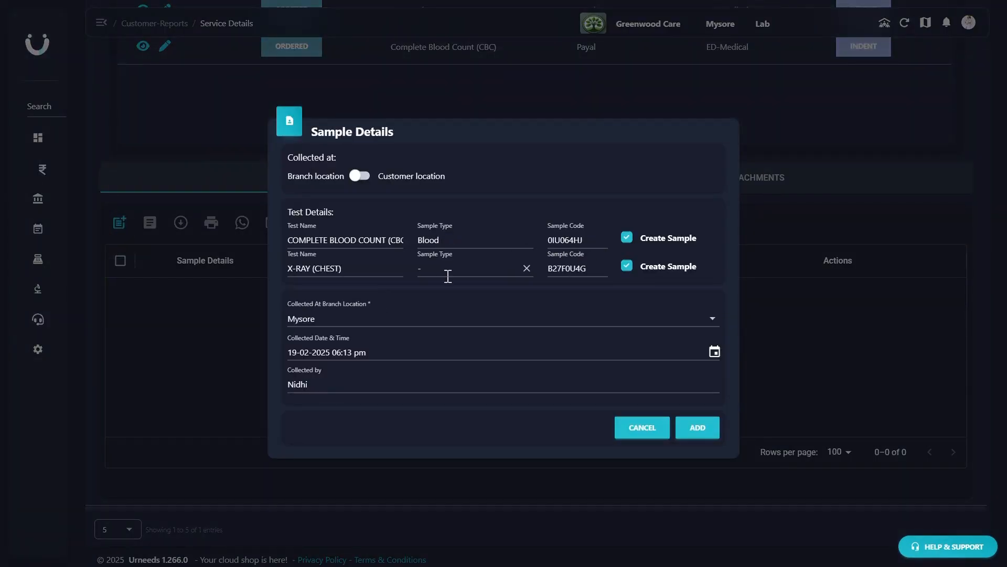
click(697, 428)
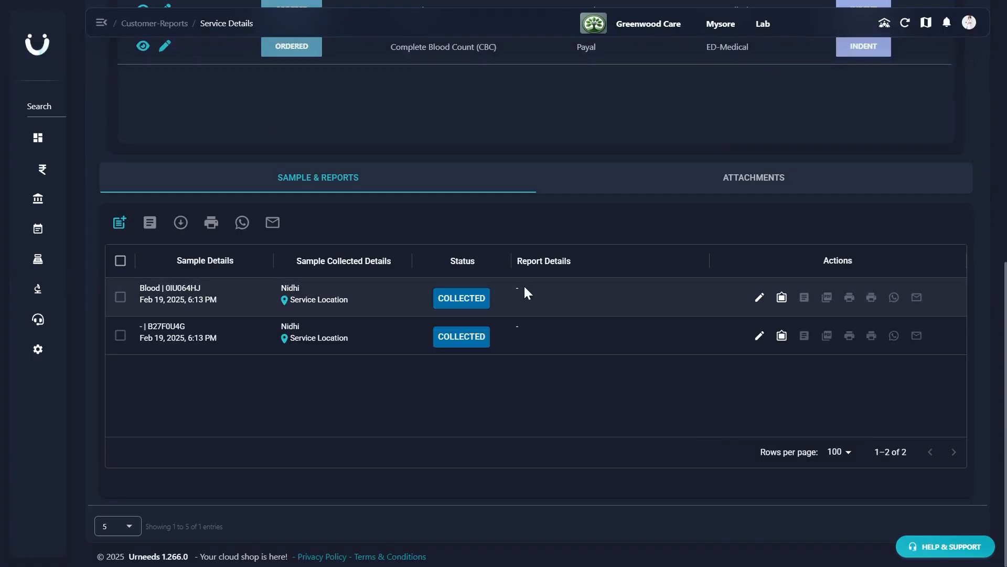
- Open the blood sample's CBC report form and enter Total RBC Count 4, PCV 70, MCV 85, MCH 28 and RDW 13
click(779, 302)
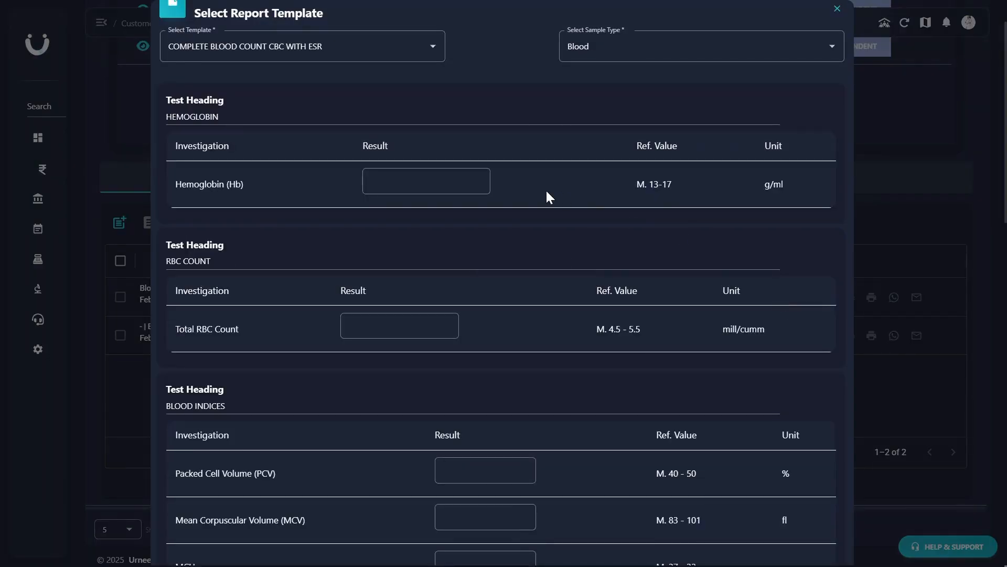
click(401, 175)
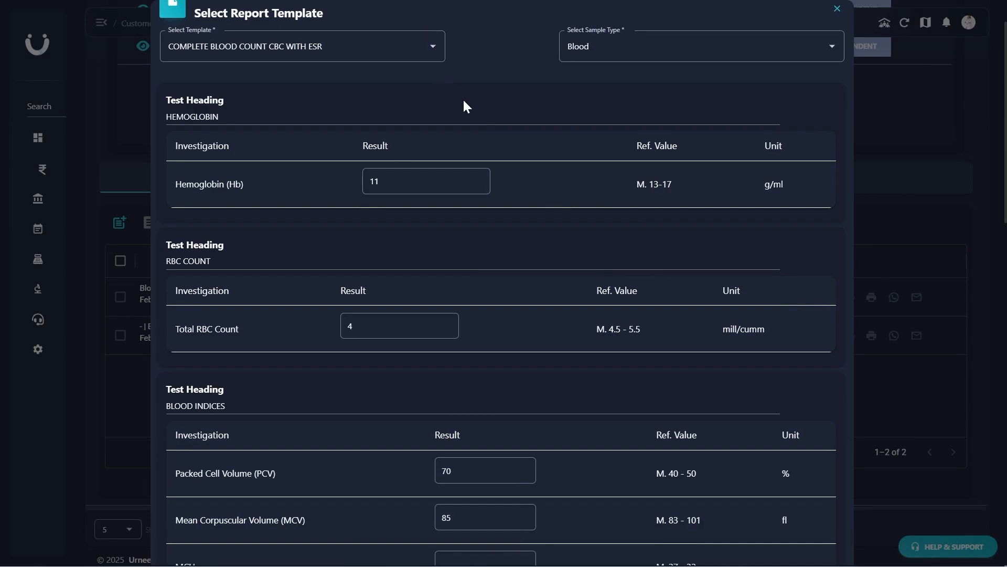
scroll(463, 105, down, 8)
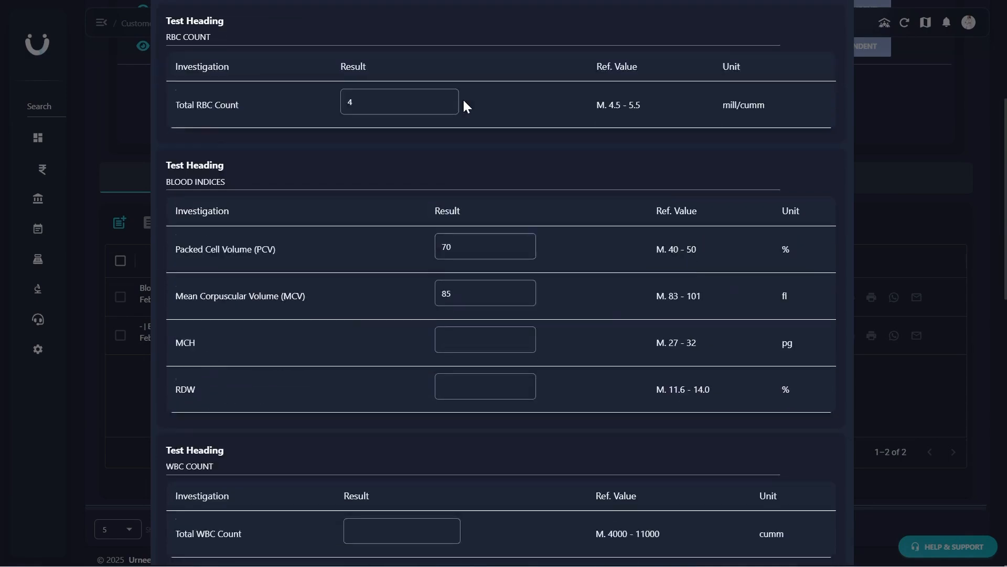
scroll(463, 99, down, 2)
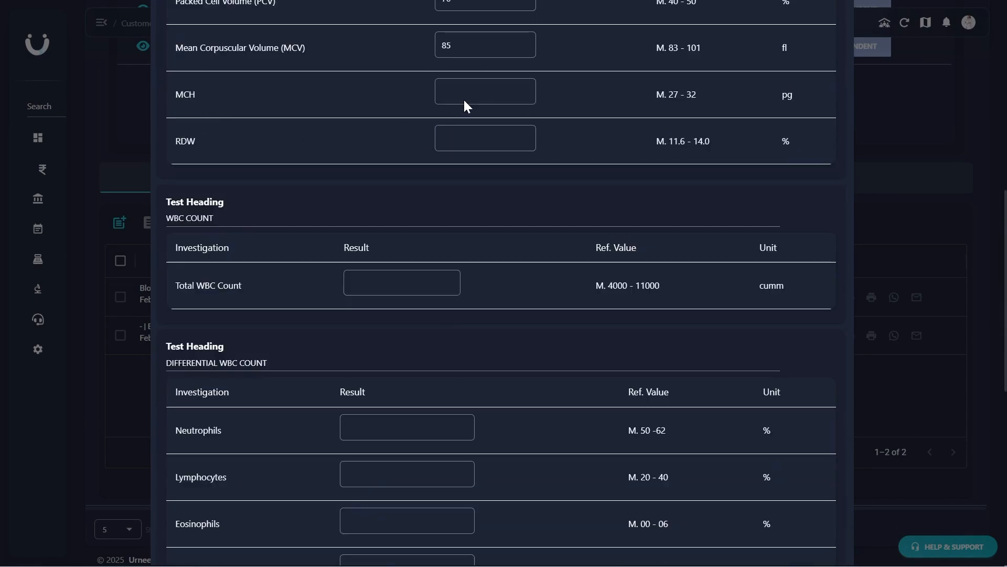
click(473, 92)
text(28)
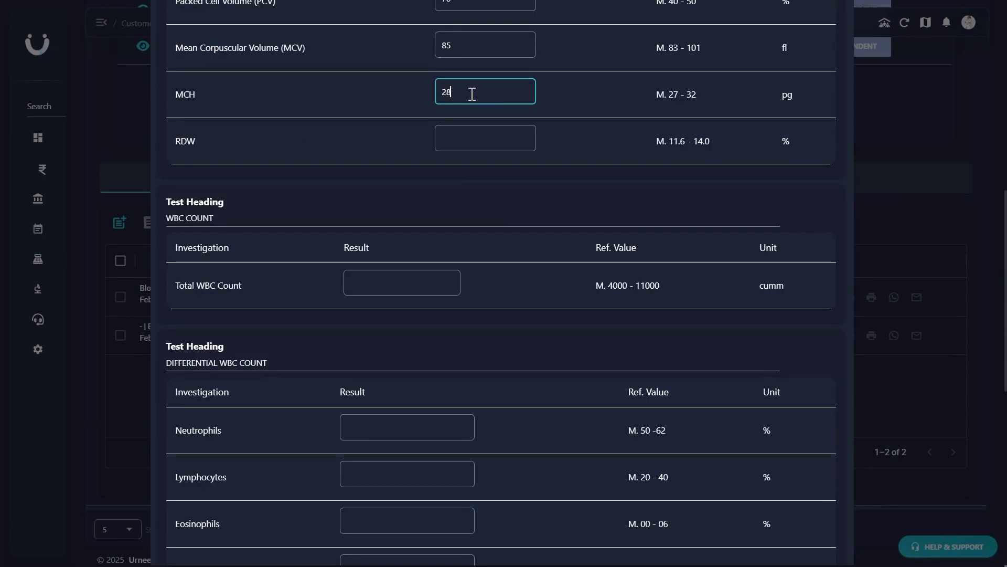
click(454, 135)
text(13)
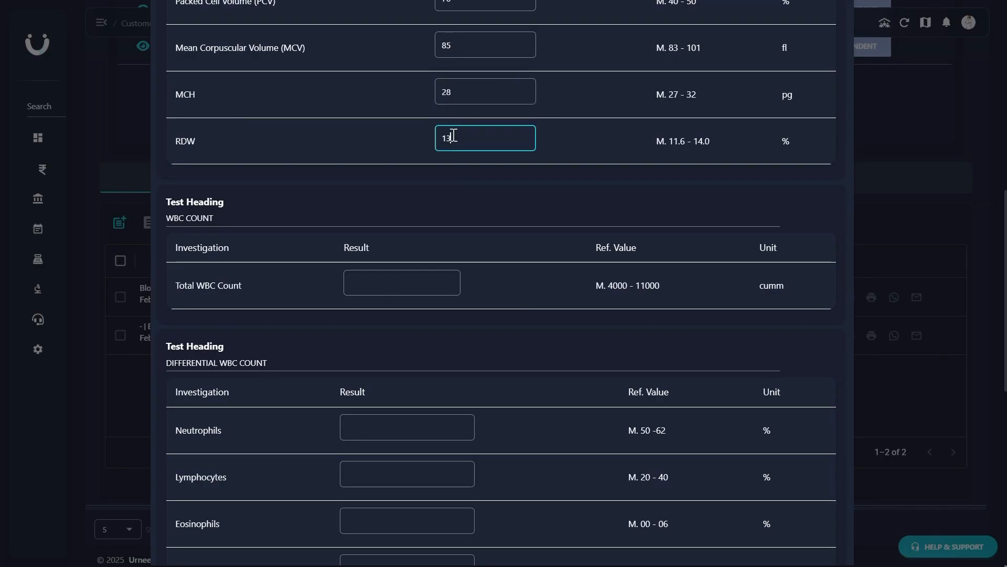
- Enter a Total WBC Count of 5000, with Neutrophils 60, Lymphocytes 25 and Eosinophils 05 in the differential count
click(394, 285)
text(5000)
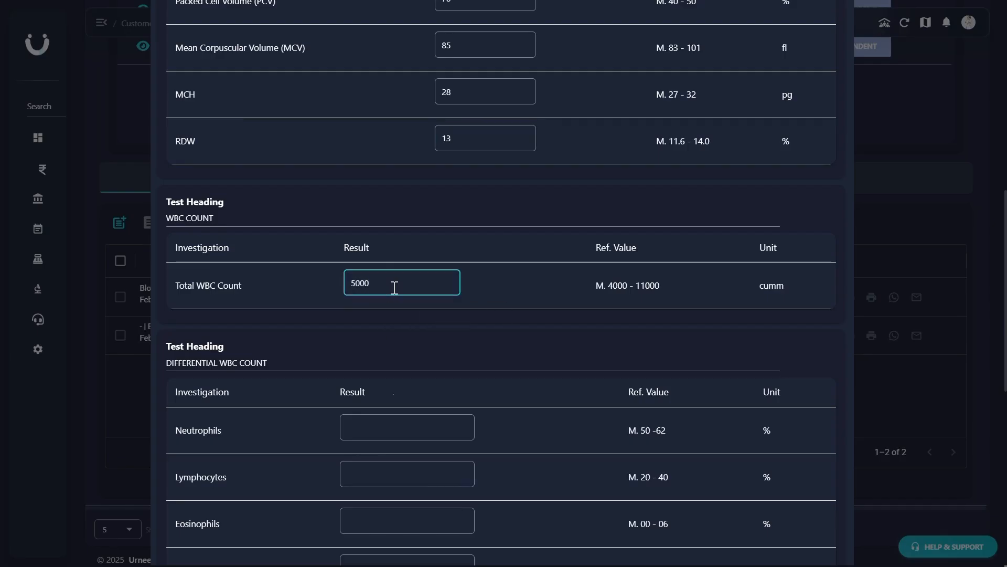
click(388, 432)
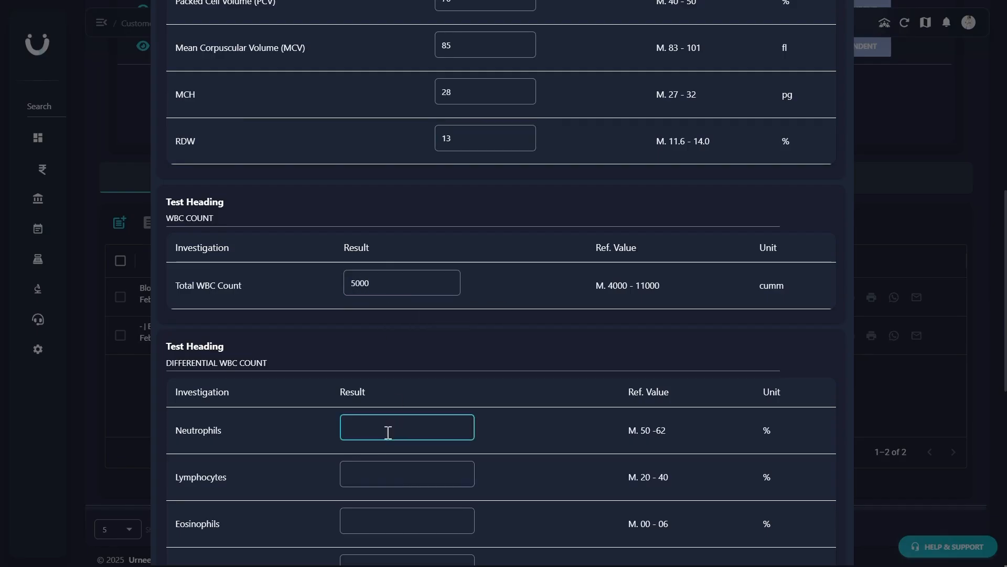
text(60)
click(382, 476)
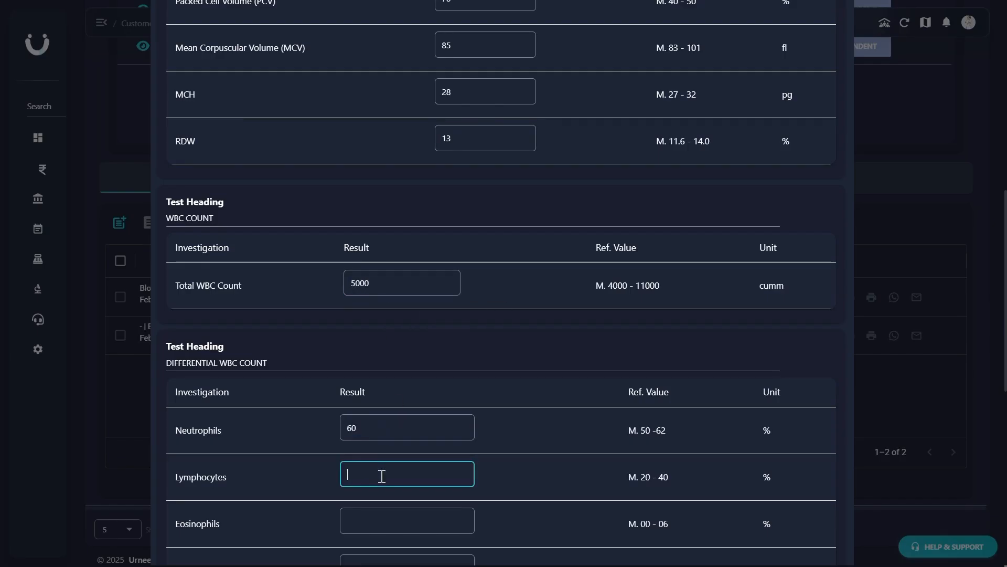
text(25)
click(412, 526)
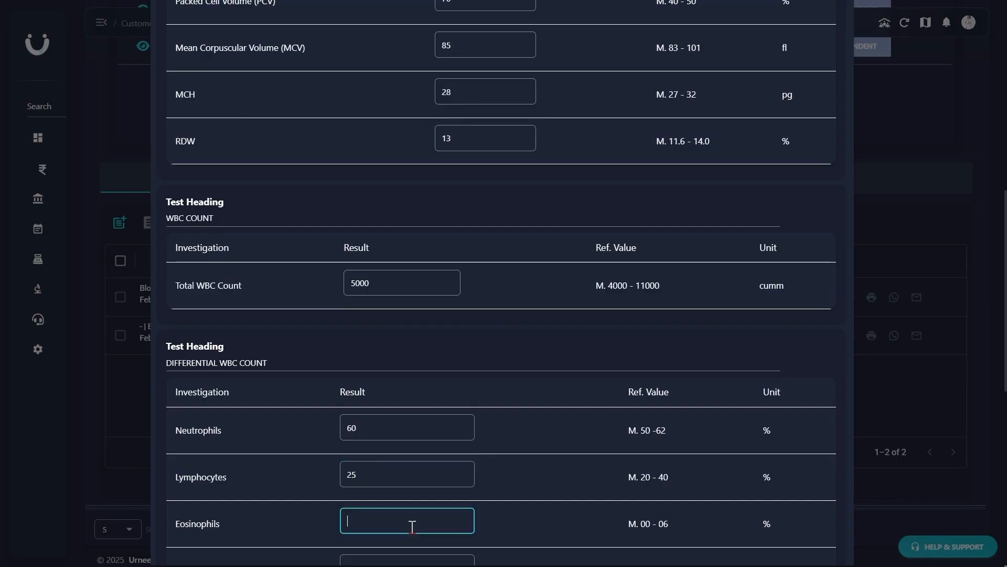
text(05)
- Complete the differential WBC count with Monocytes 09 and Basophils 01
scroll(415, 522, down, 6)
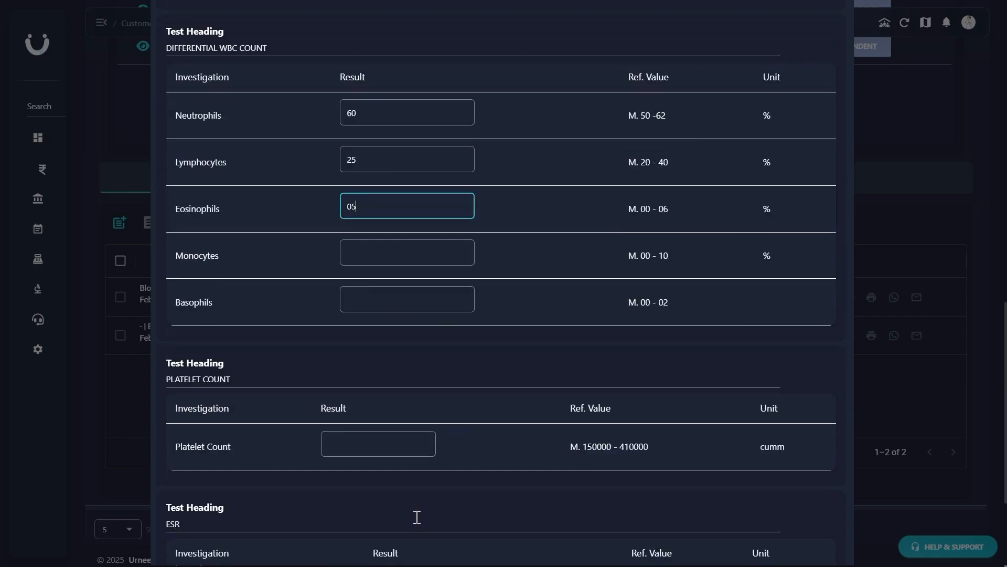
scroll(394, 214, down, 3)
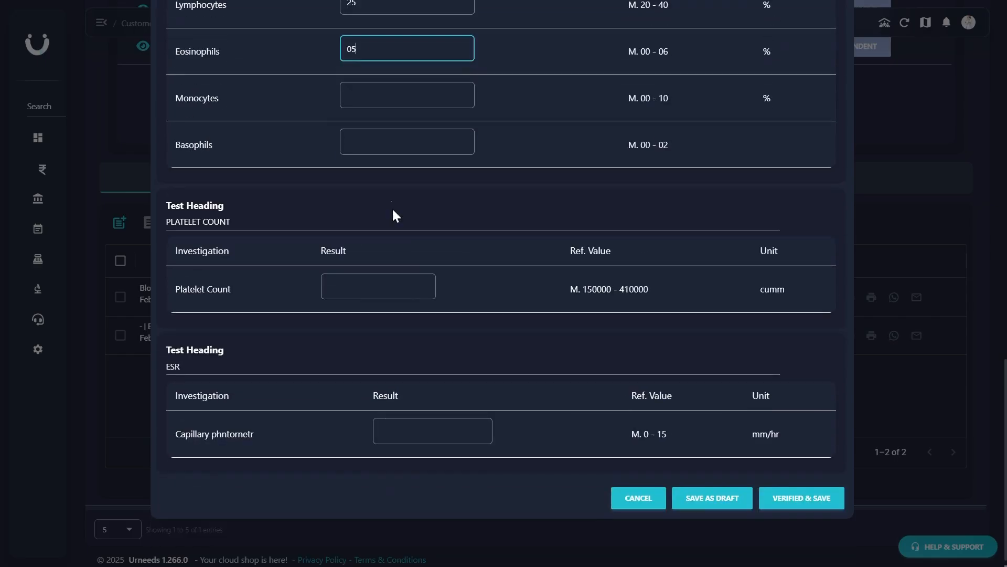
click(395, 95)
text(09)
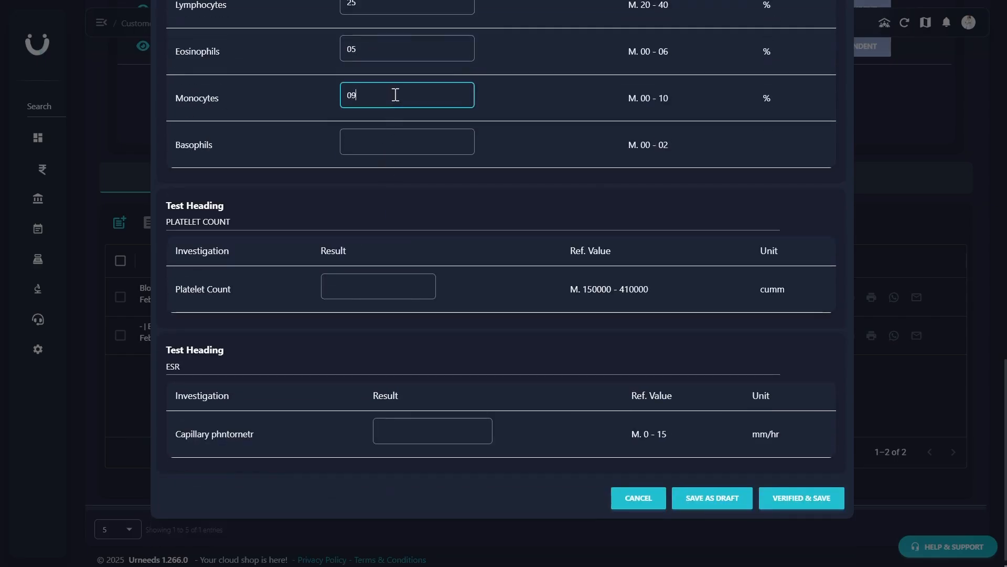
click(393, 138)
text(01)
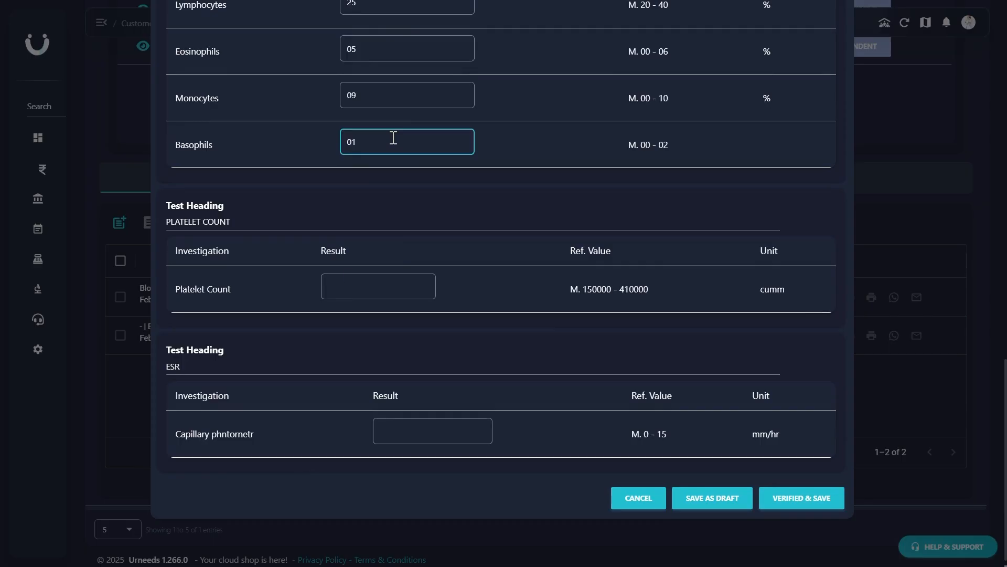
- Enter Platelet Count 160000 and an ESR result of 14, and save the blood count report as verified
click(352, 282)
text(160000)
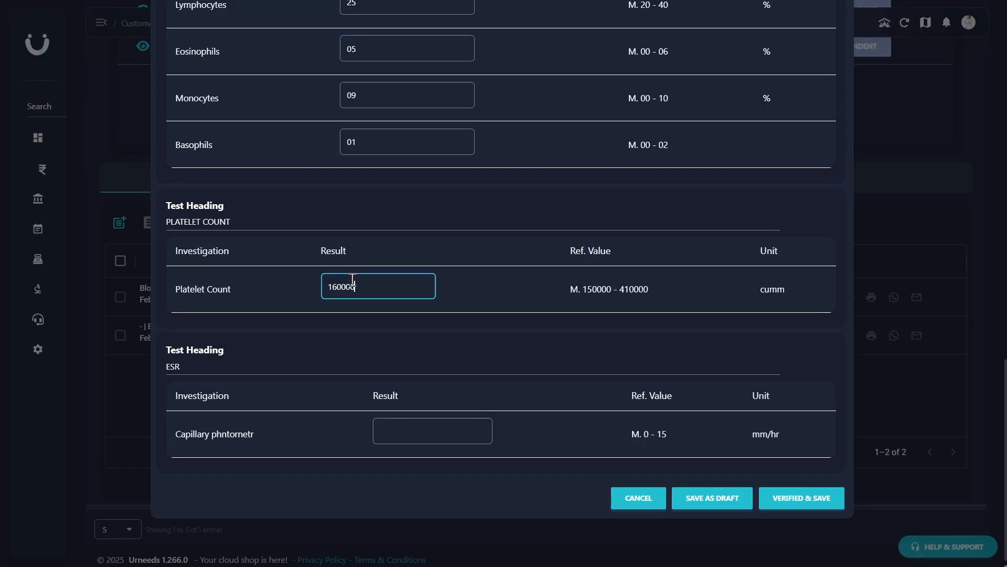
click(397, 437)
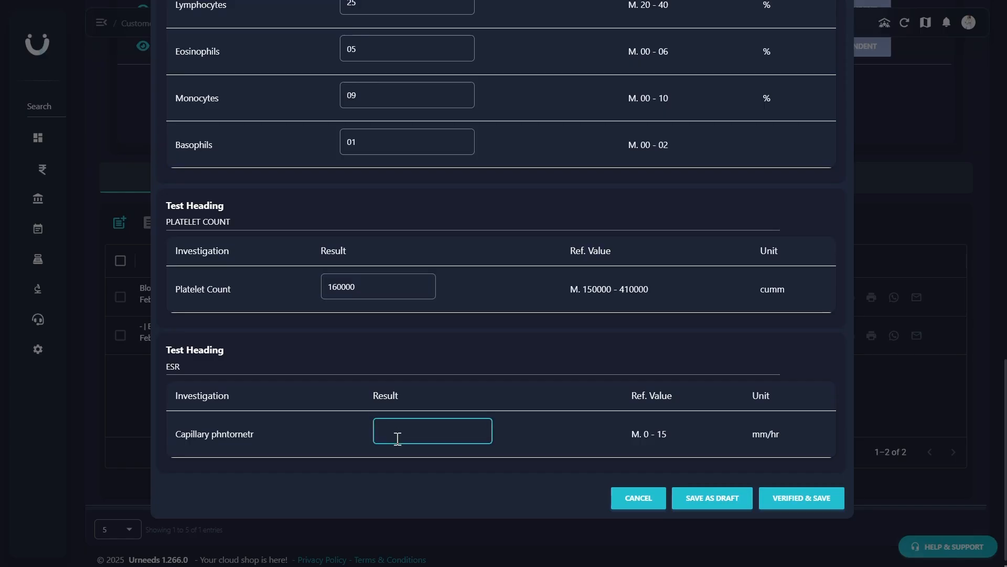
text(14)
click(783, 501)
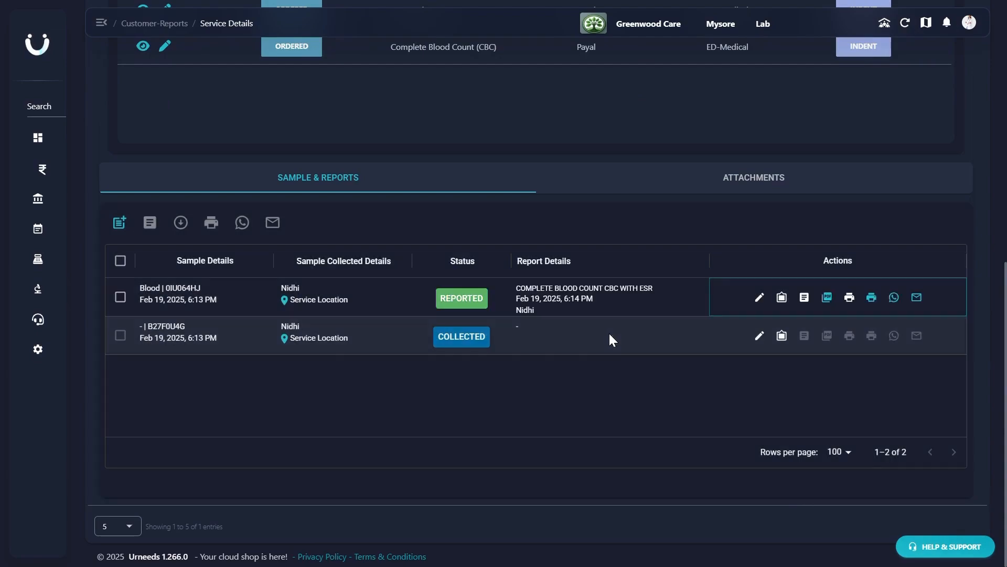
- Start a report for the second collected sample using the X - RAY CHEST - PA View template
click(782, 338)
click(382, 97)
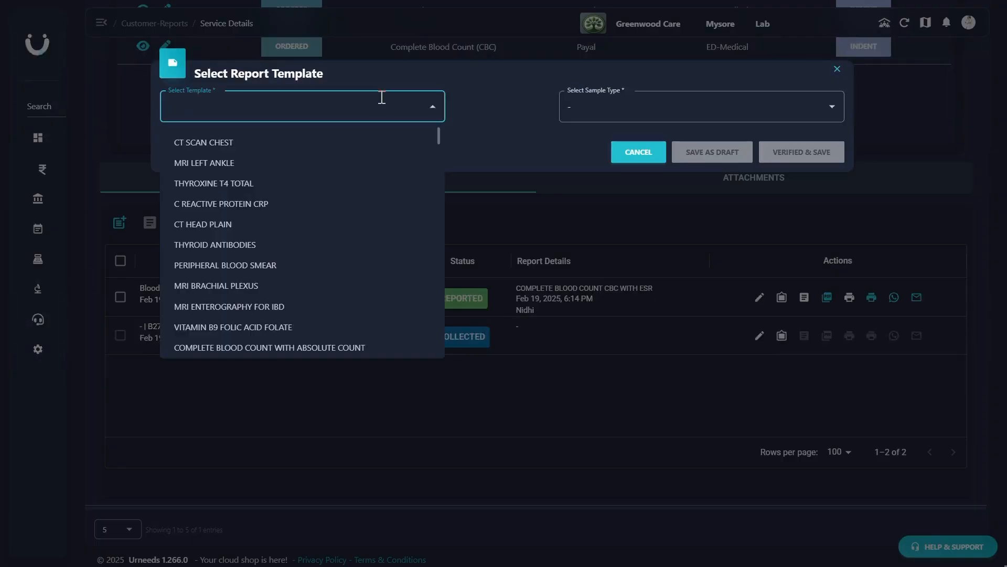
text(chest)
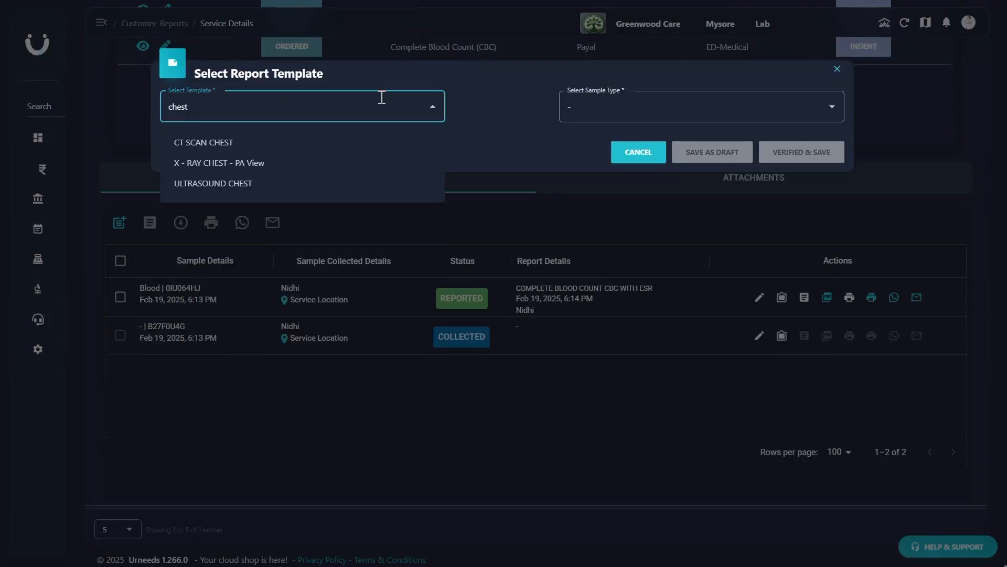
click(259, 166)
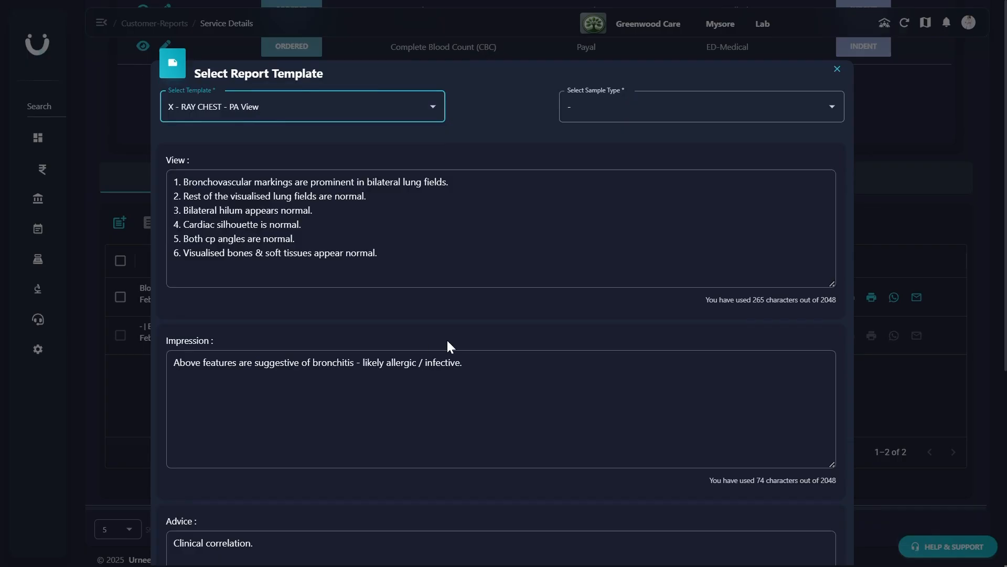
- Upload the chest X-ray image to the report, enlarge it slightly, and save the report as verified
scroll(448, 342, down, 5)
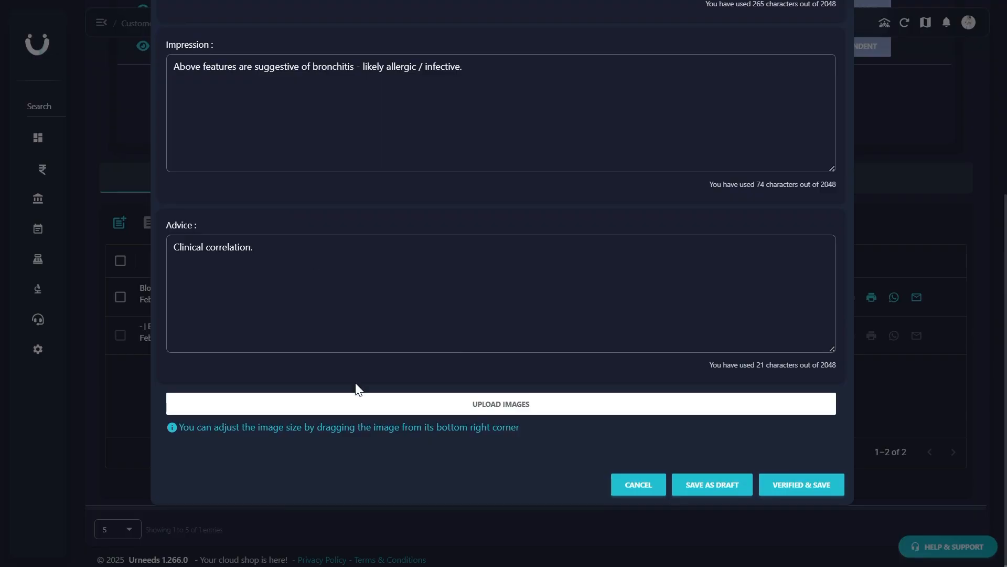
click(356, 405)
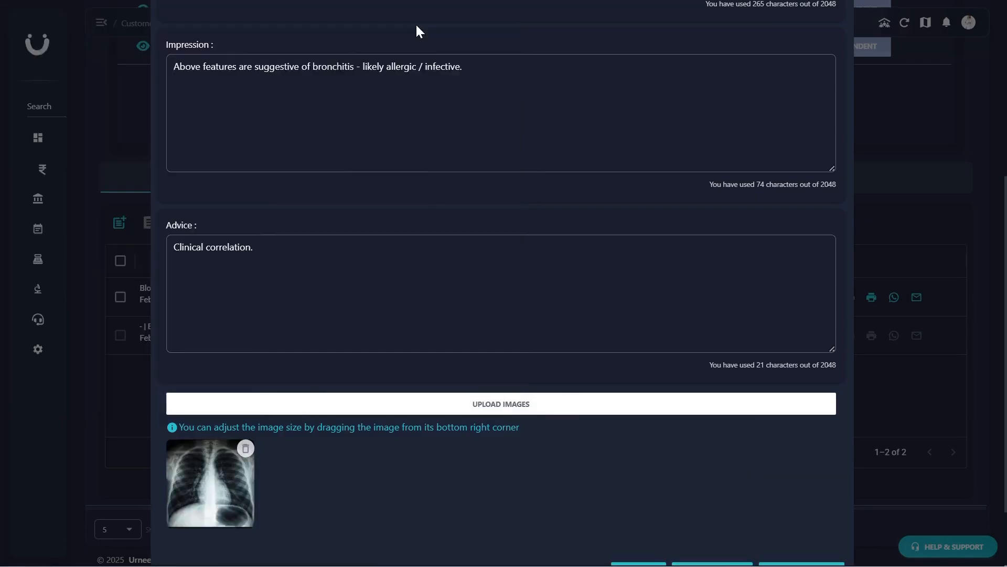
scroll(520, 286, down, 2)
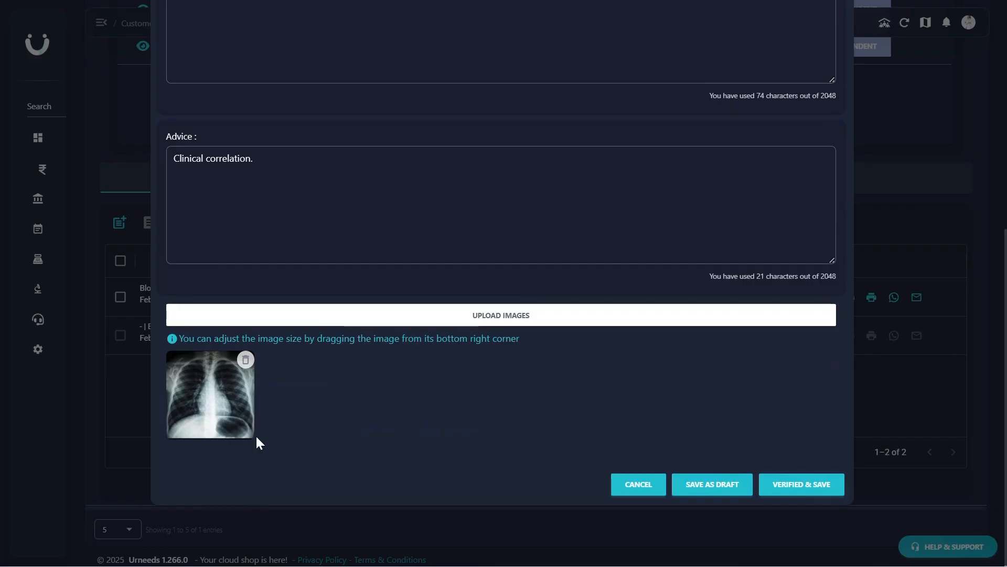
drag(254, 443, 279, 450)
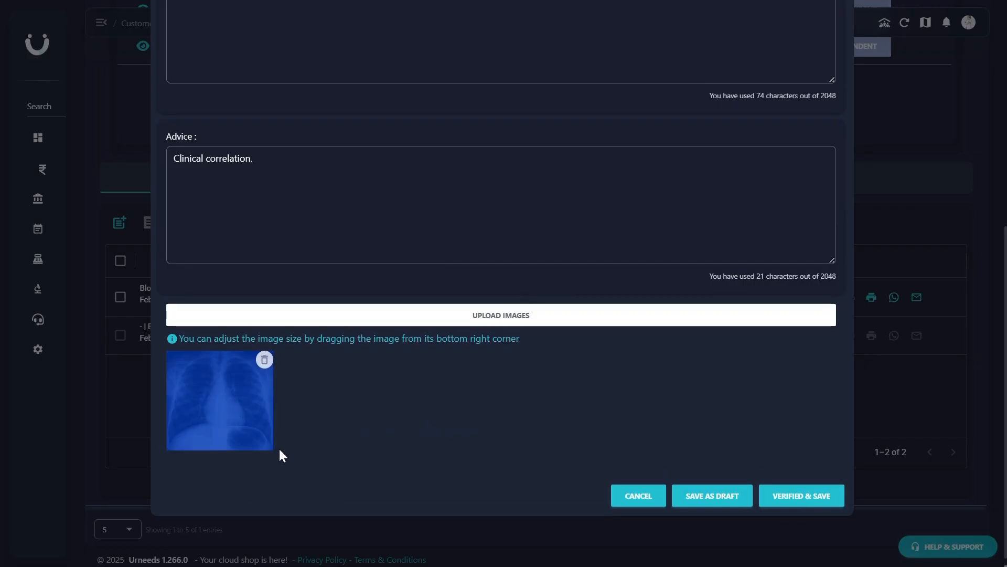
click(388, 433)
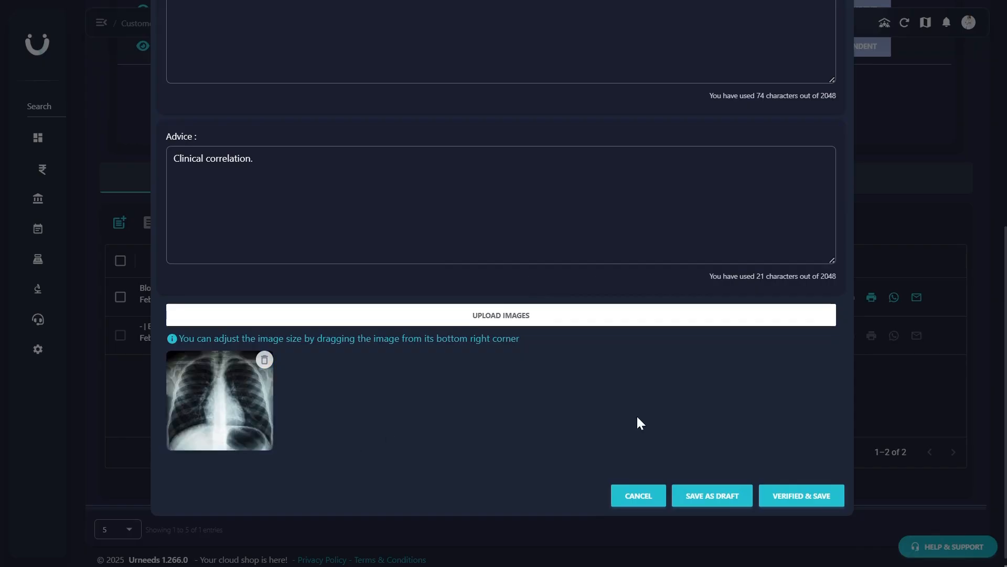
click(787, 497)
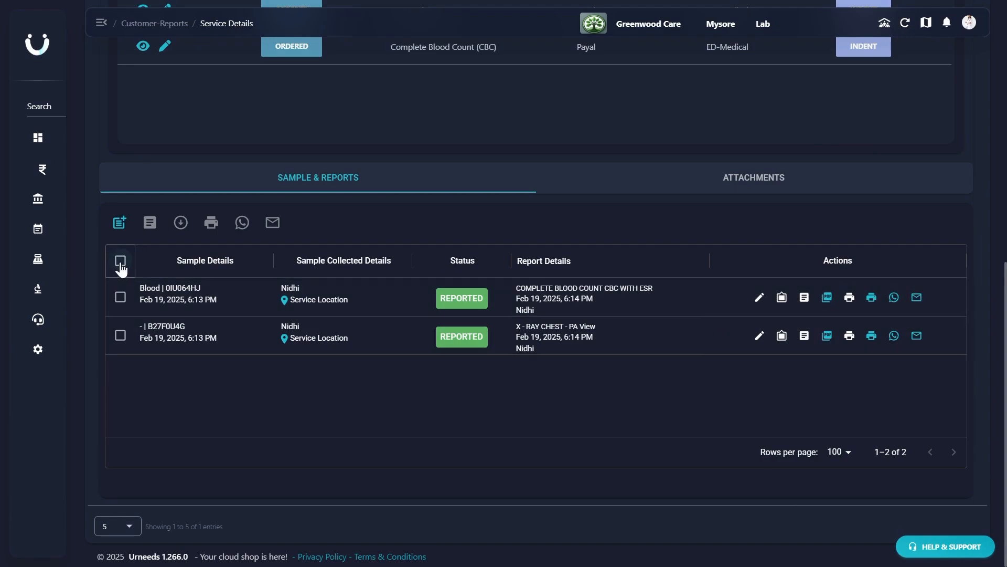
- Select both reported samples to see the sharing options, and check the attachments before returning to the samples and reports
click(121, 261)
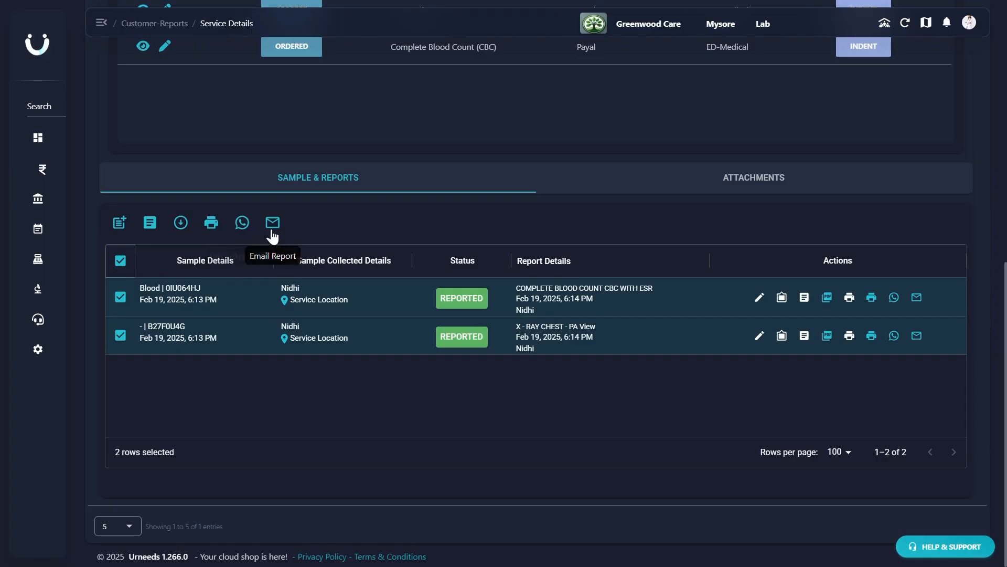
click(699, 180)
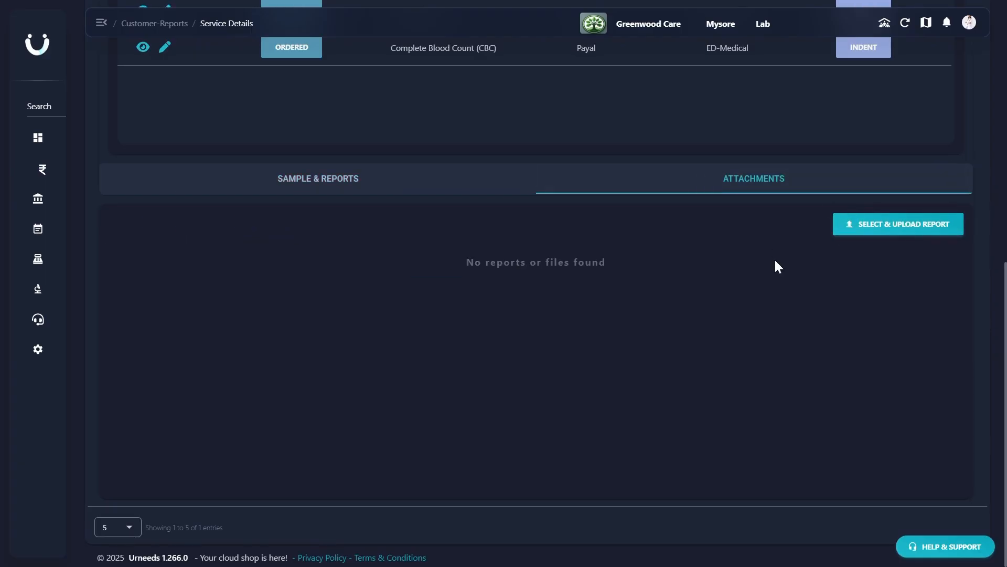
scroll(776, 262, up, 4)
click(269, 420)
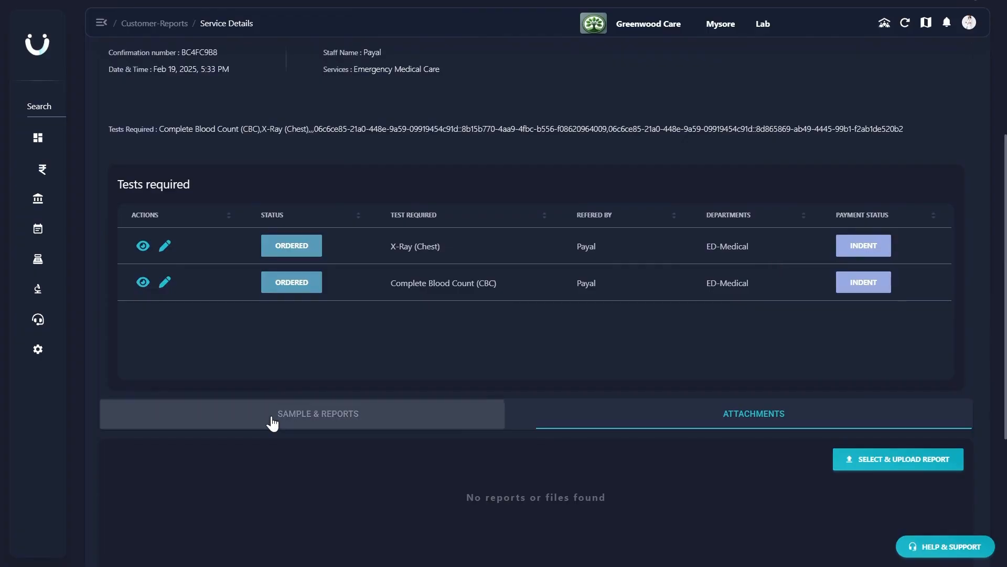
- Update the X-Ray (Chest) indent status to Handed Off, enter the recipient's name, save it and bring up the receipt
click(157, 250)
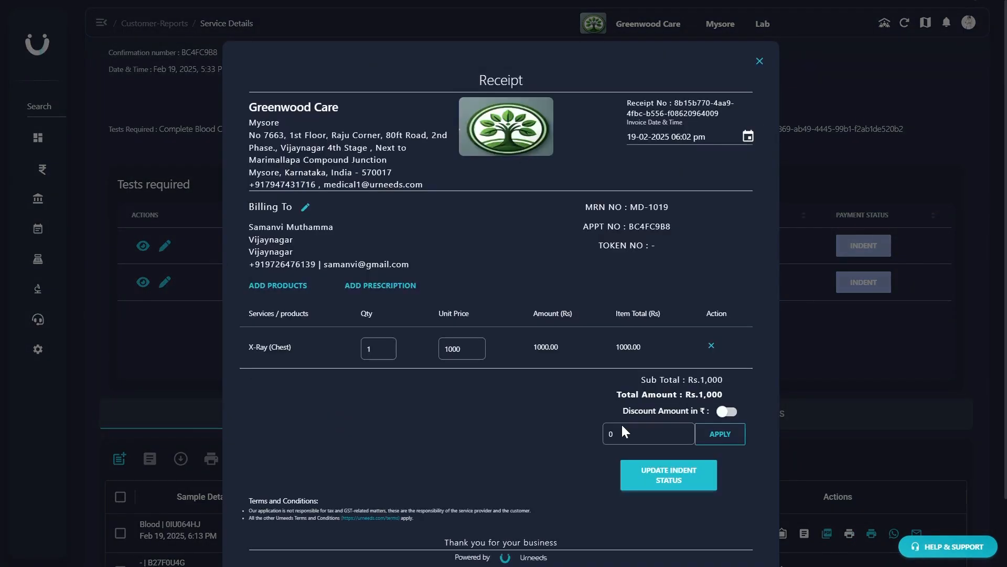
click(636, 475)
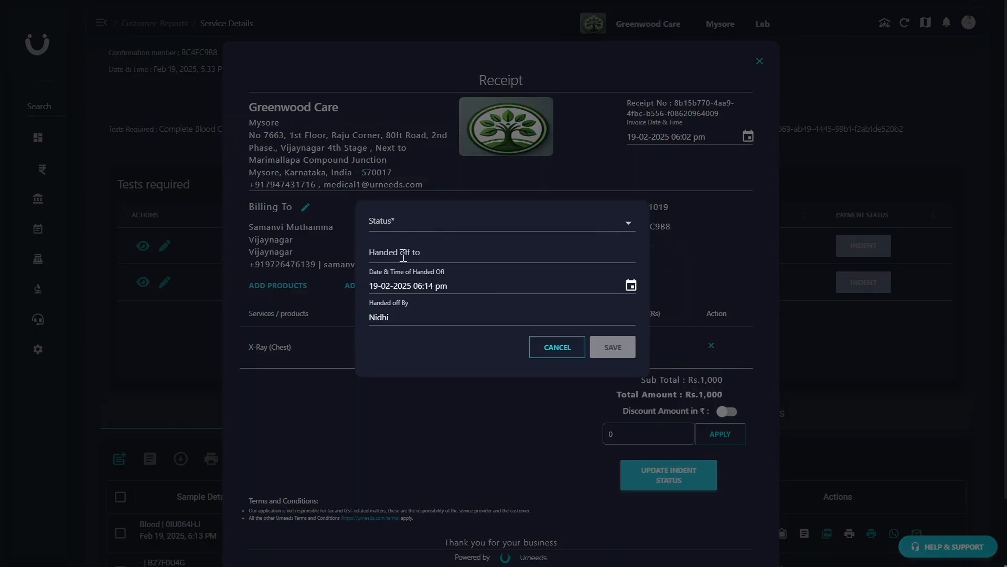
click(393, 219)
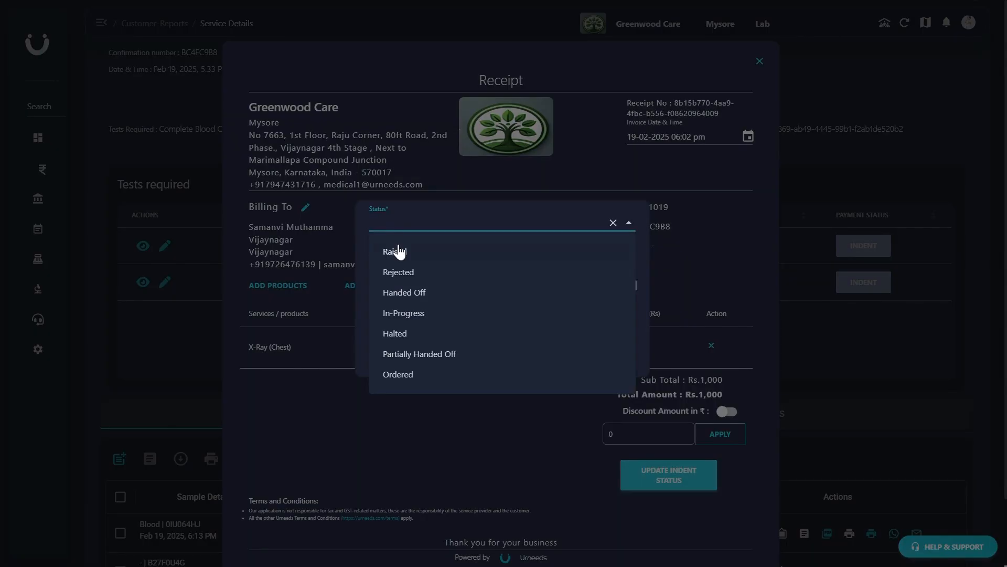
click(403, 294)
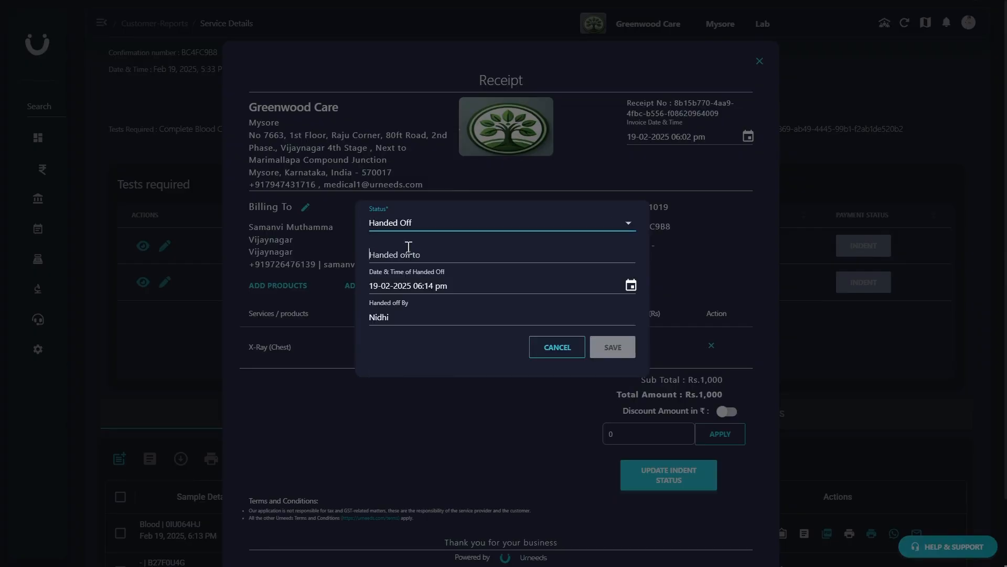
click(409, 248)
text(Jayesh)
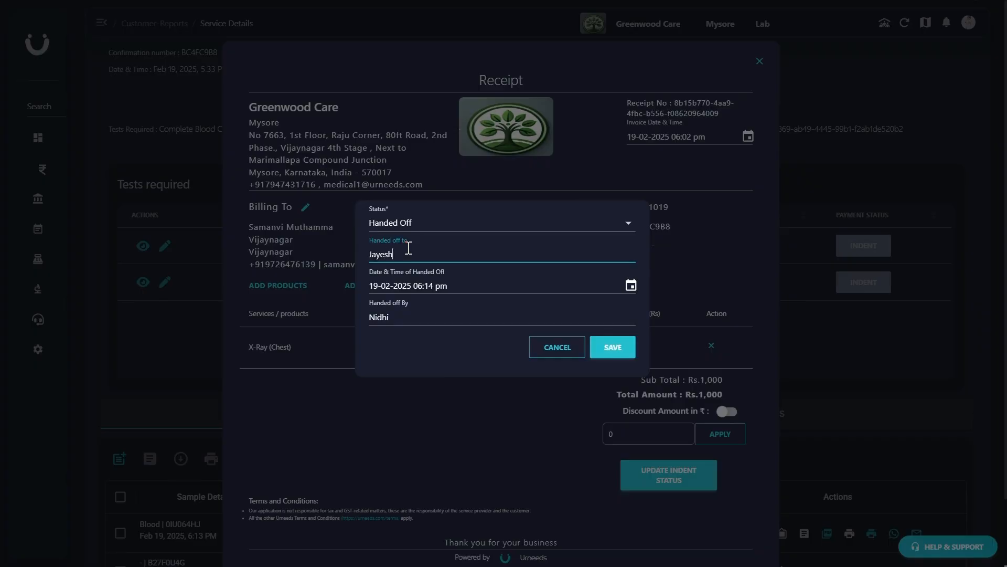
click(608, 347)
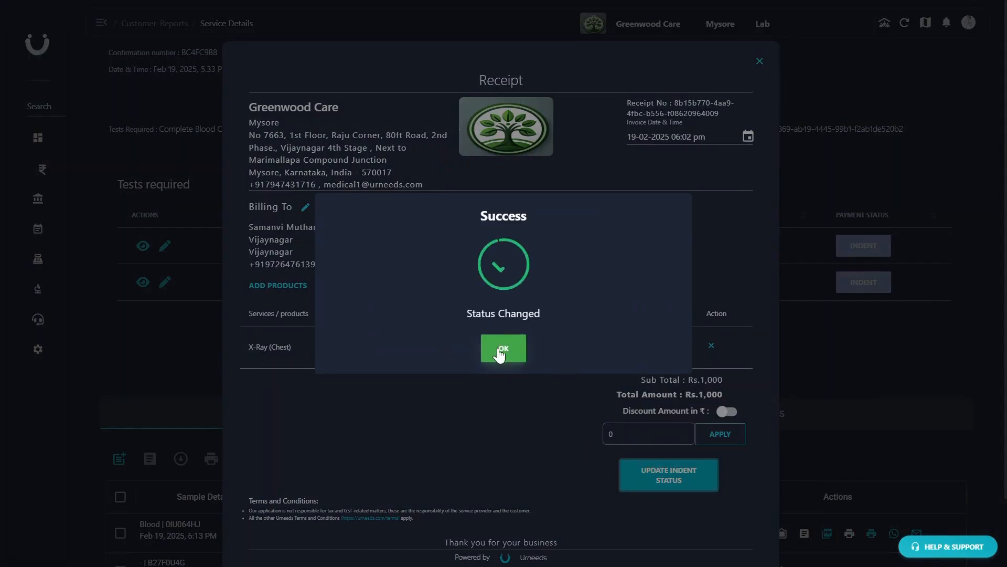
click(498, 347)
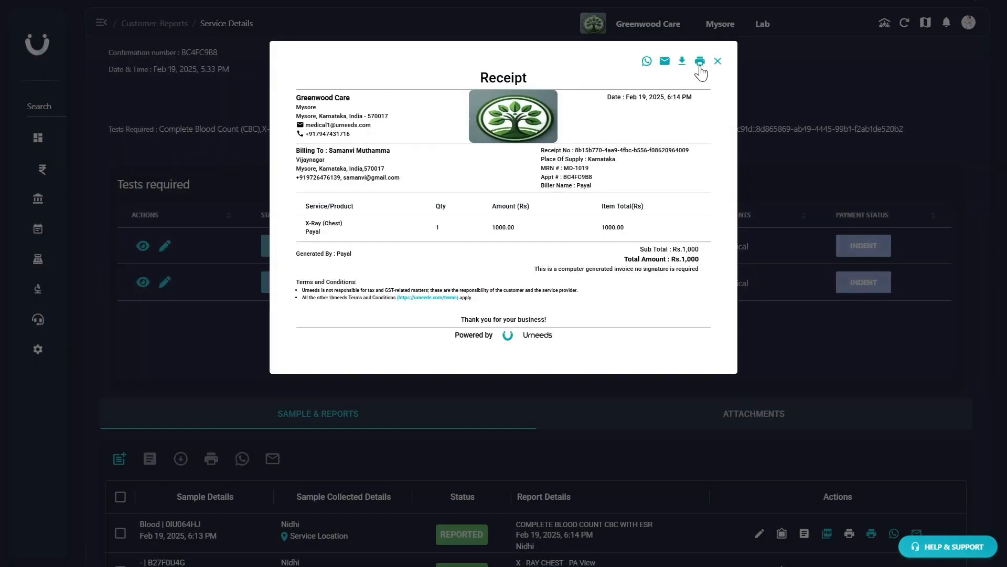
- Close the X-ray receipt, update the Complete Blood Count (CBC) indent to Handed Off with the recipient's name, save it and close its receipt
click(717, 62)
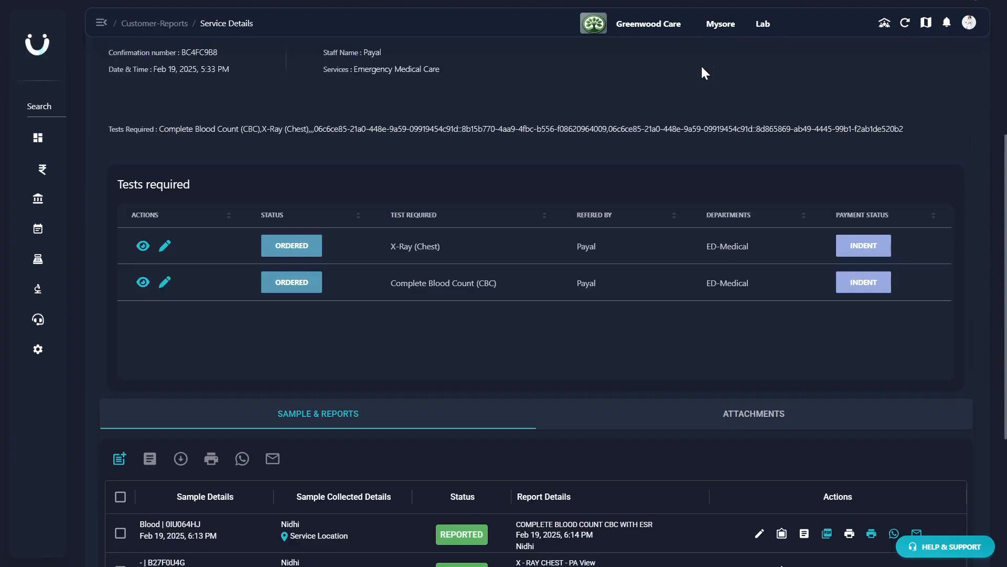
click(164, 286)
click(648, 487)
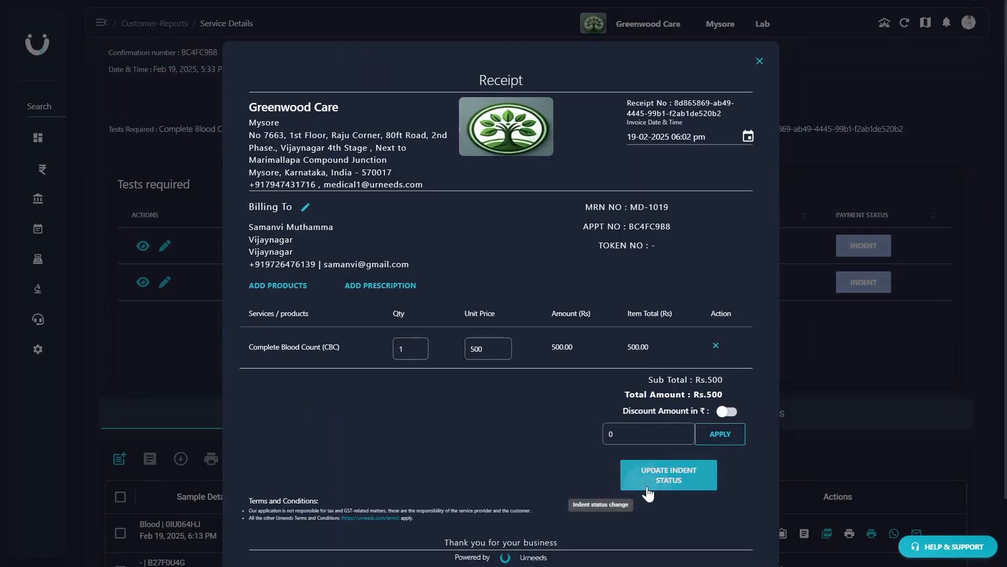
click(481, 254)
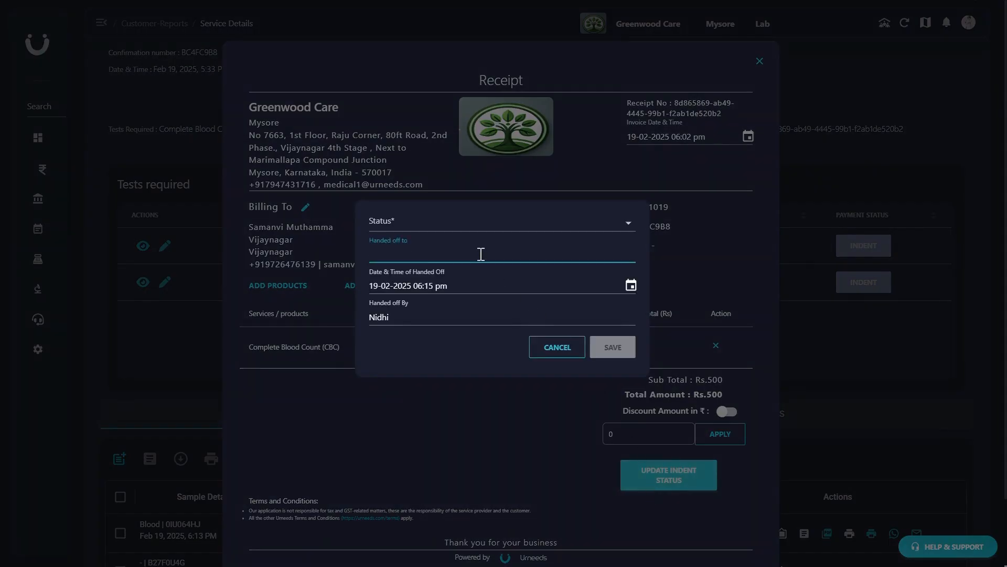
text(Kavya)
click(427, 223)
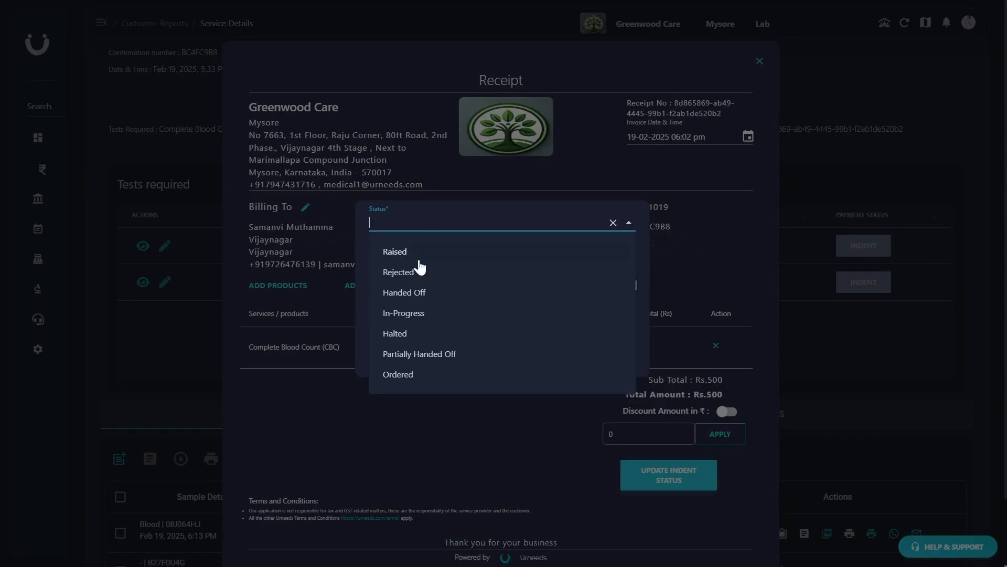
click(426, 293)
click(610, 346)
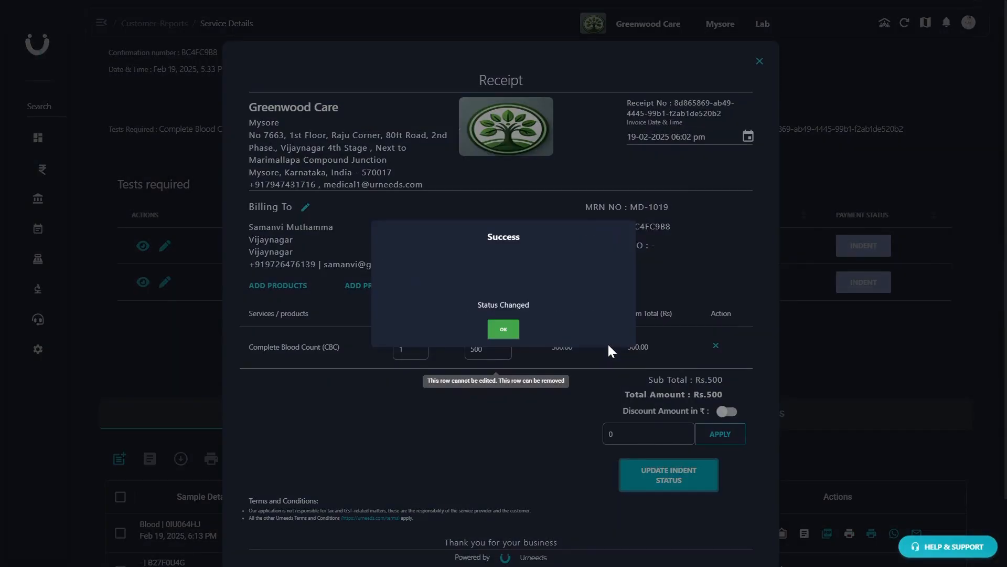
click(514, 352)
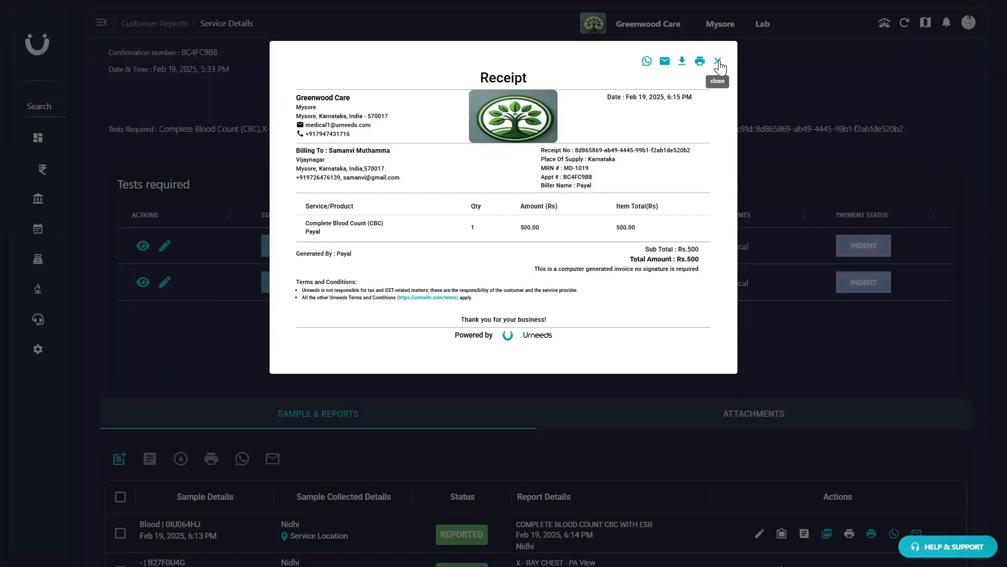
click(718, 62)
- Reload the ED tests and check the status of both required tests
scroll(775, 218, up, 5)
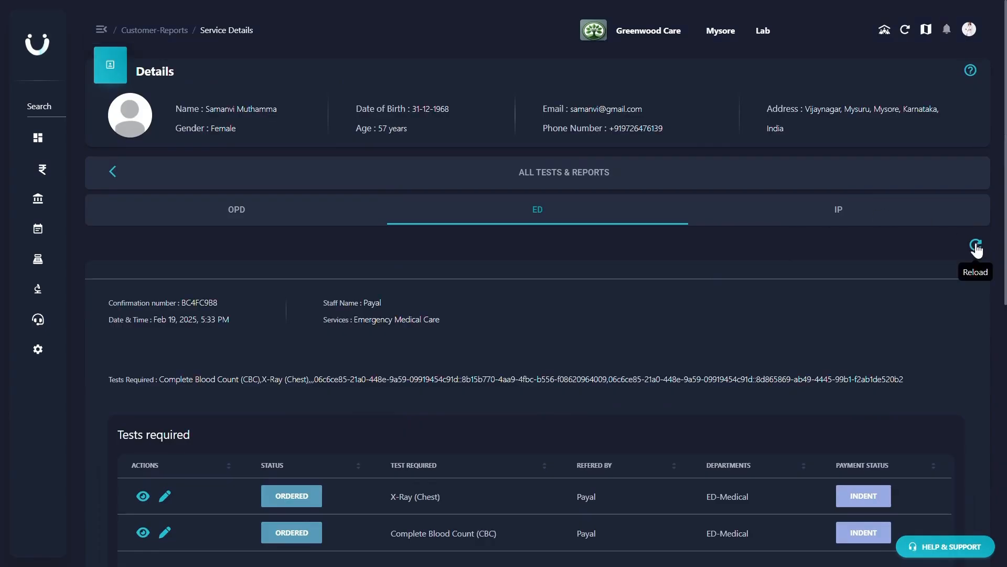
click(976, 245)
scroll(863, 283, down, 9)
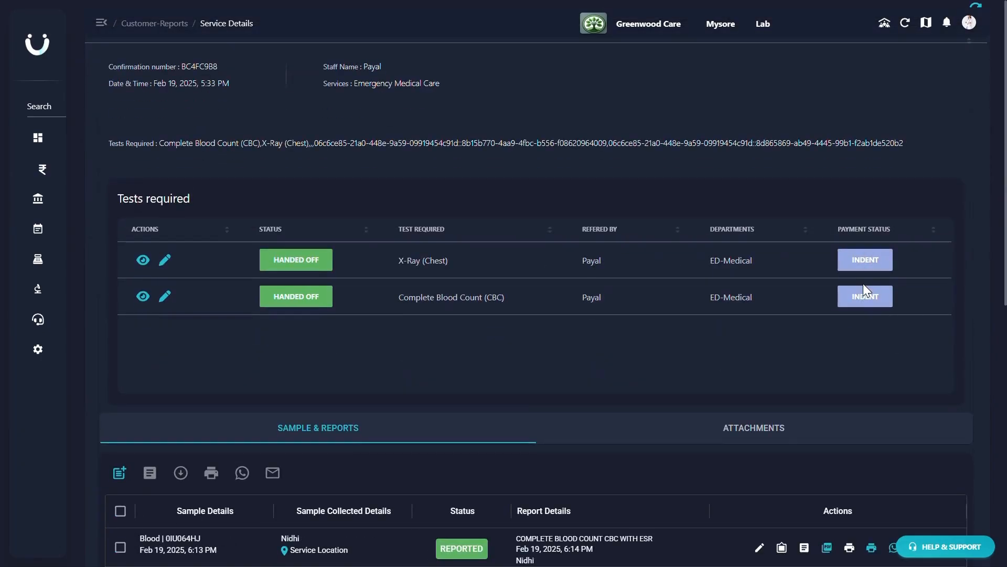
scroll(864, 284, up, 7)
scroll(863, 290, up, 2)
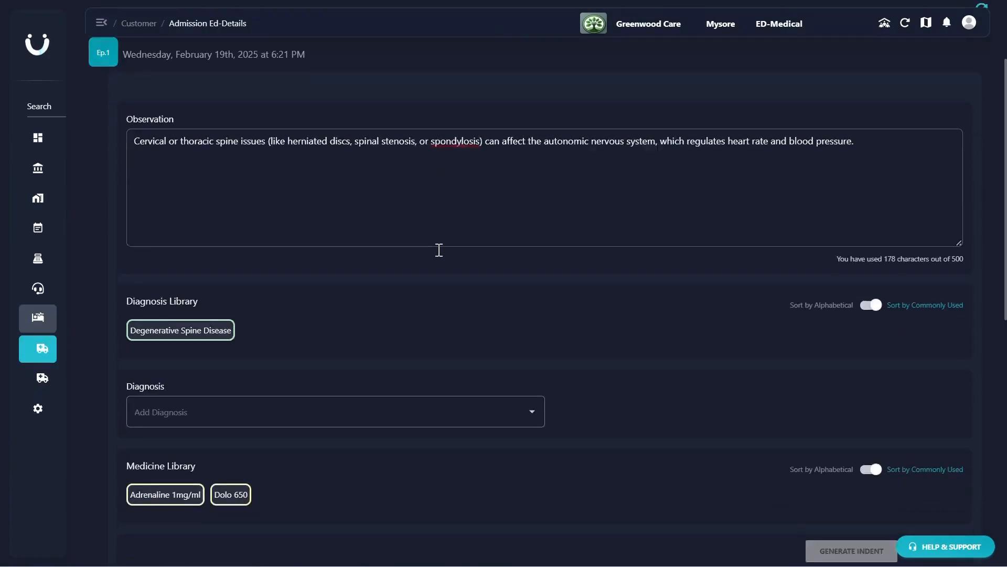
- In the patient's ED treatments, add Degenerative Spine Disease as the diagnosis, generate the predicted treatment plan and review it
scroll(439, 250, down, 3)
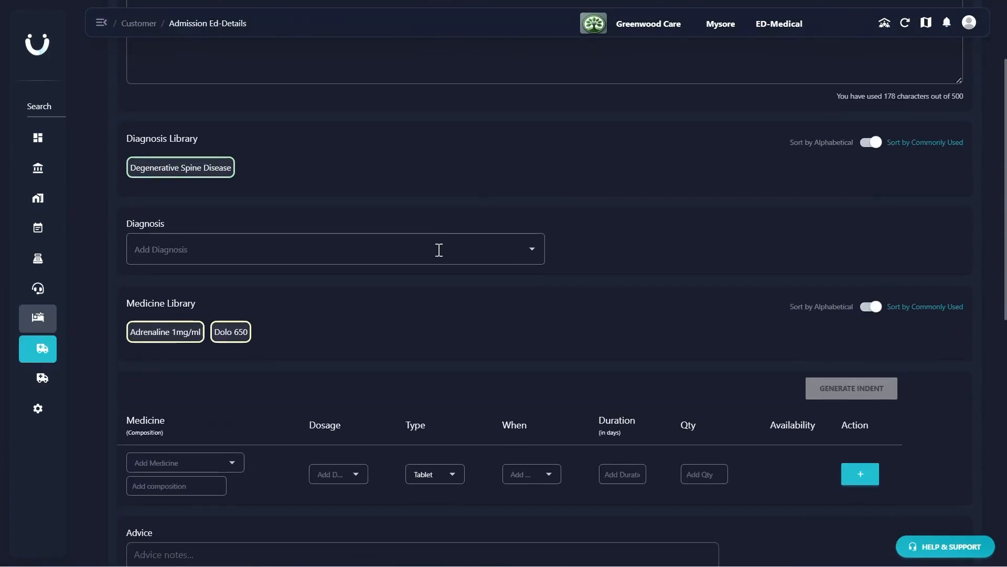
scroll(439, 250, down, 5)
scroll(439, 250, up, 7)
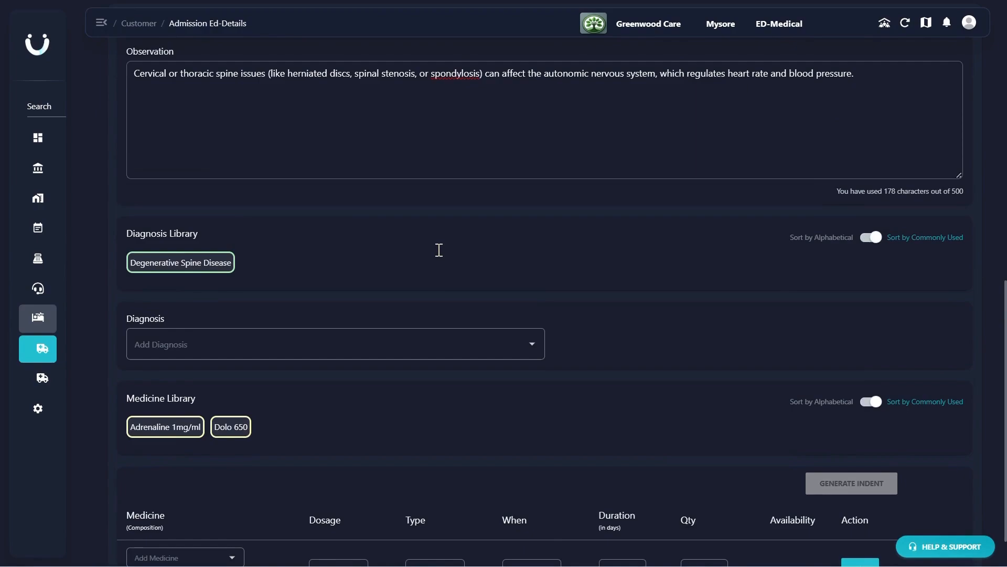
click(228, 263)
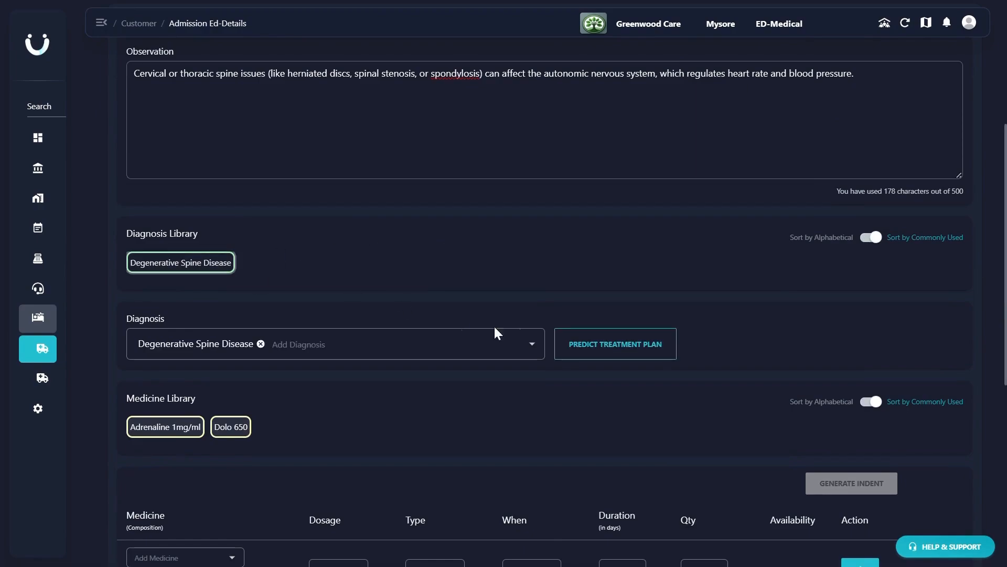
click(596, 357)
scroll(596, 356, down, 4)
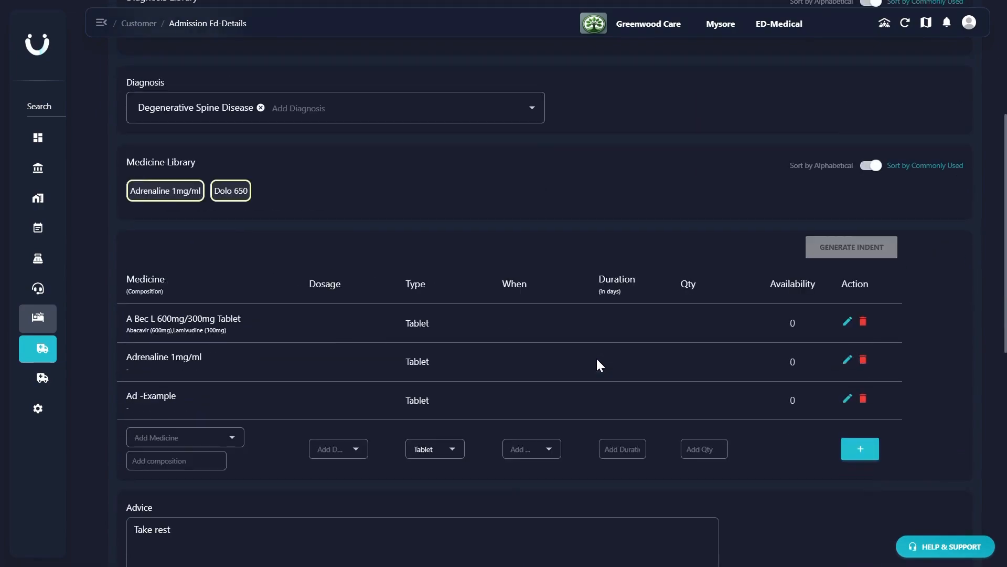
scroll(596, 357, down, 5)
scroll(597, 357, up, 4)
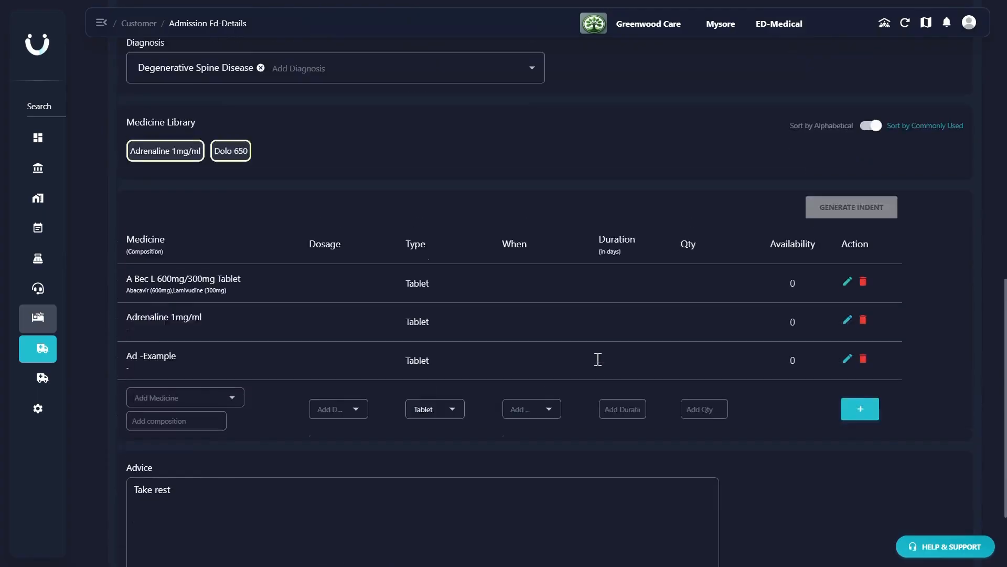
scroll(597, 359, up, 10)
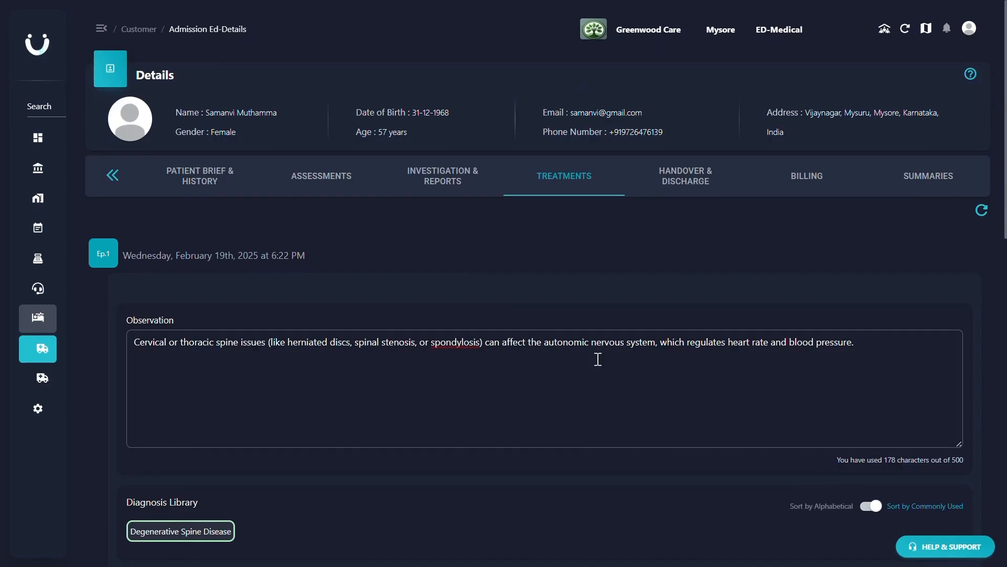
- Enter the consulting doctor's and assigned nurse's names for the treatment and save it
scroll(597, 359, down, 10)
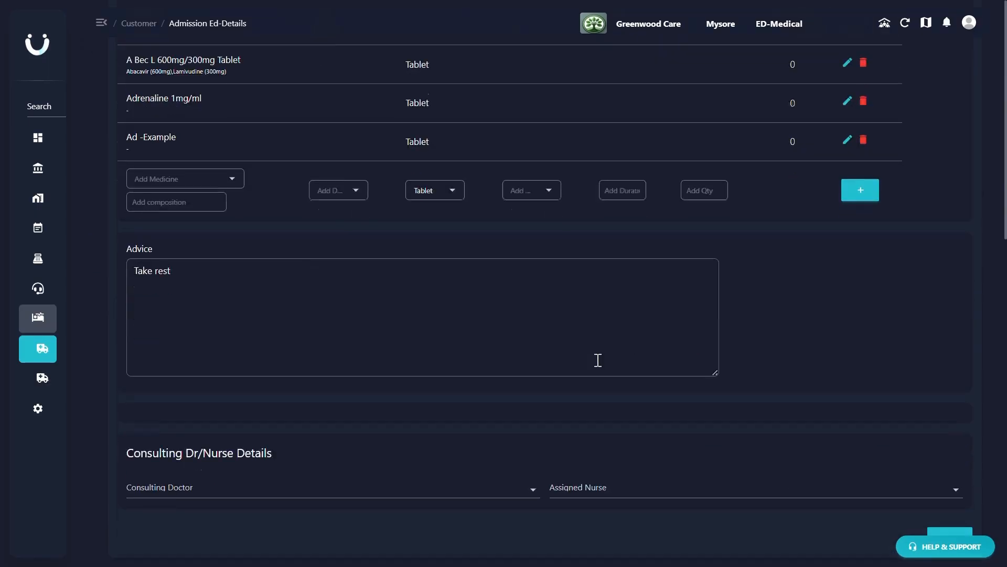
click(410, 477)
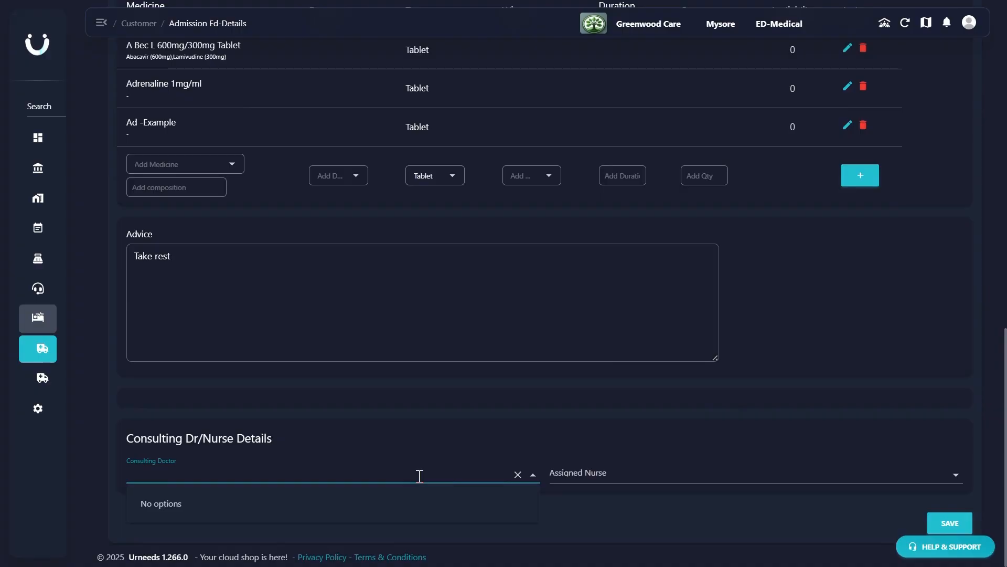
text(DR)
key(BackSpace)
text(r. Sathish)
click(576, 475)
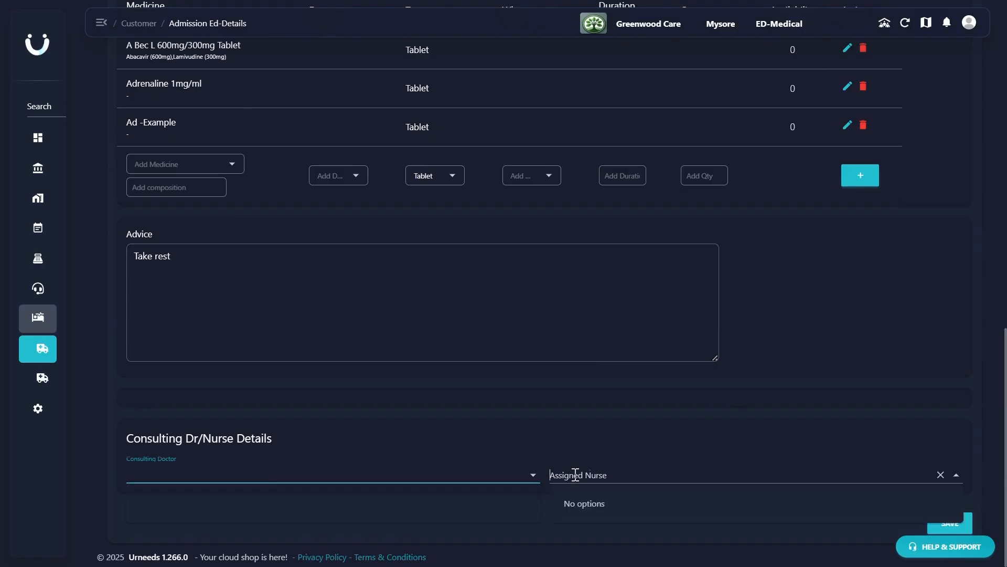
text(Kavya)
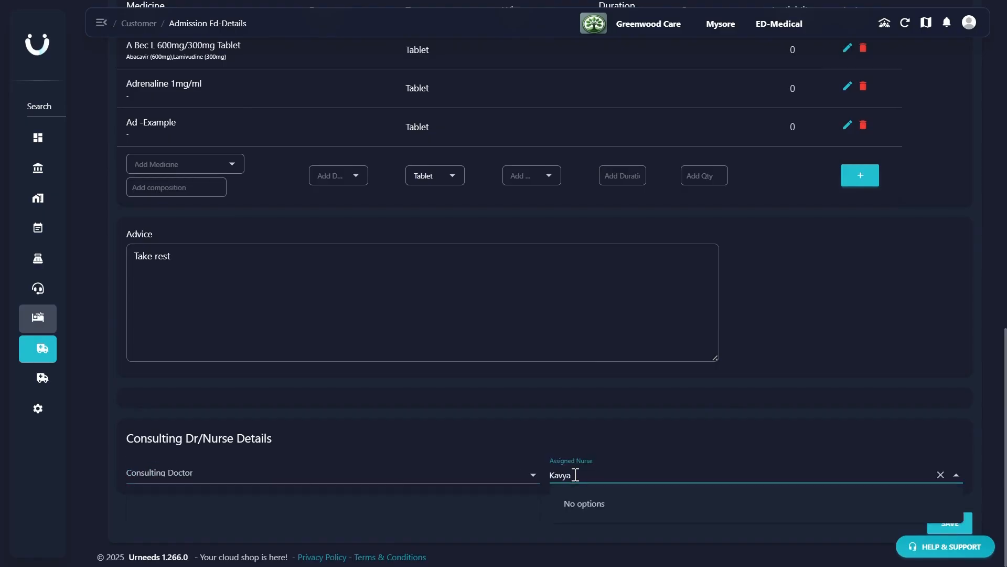
click(942, 530)
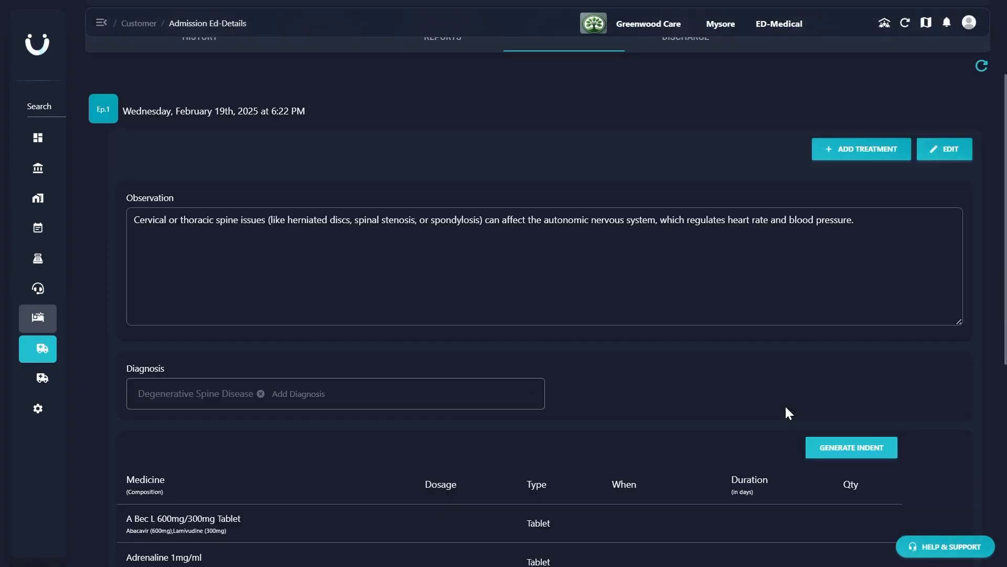
- Add a second treatment and paste the cervical or thoracic spine issues text as its observation, removing the leading colon and space
scroll(785, 405, up, 3)
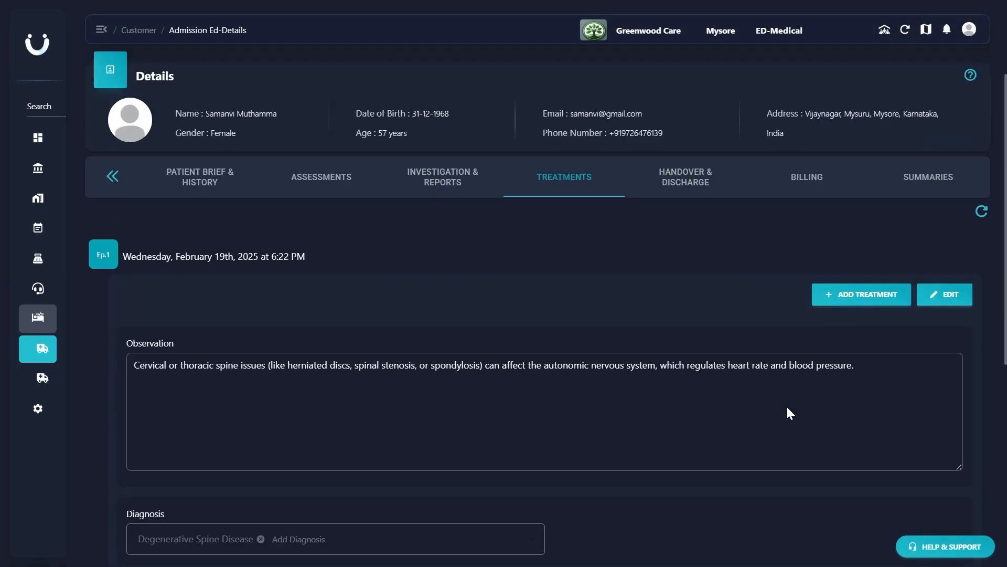
click(942, 300)
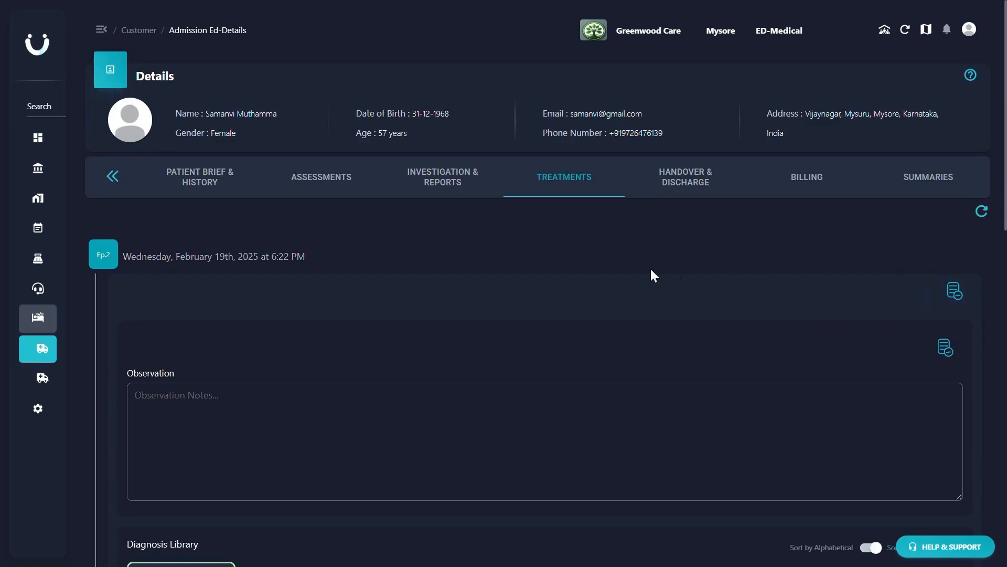
click(450, 390)
text(: Cervical or thoracic spine issues (like herniated discs, spinal stenosis, or spondylosis) can affect the autonomic nervous system, which regulates heart rate and blood pressure.)
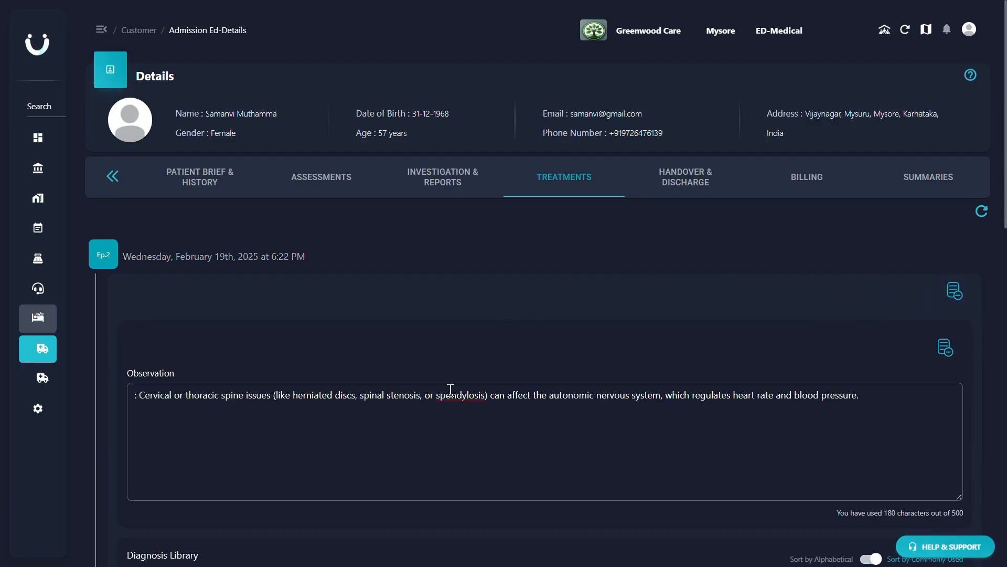
click(138, 397)
key(BackSpace)
key(BackSpace)
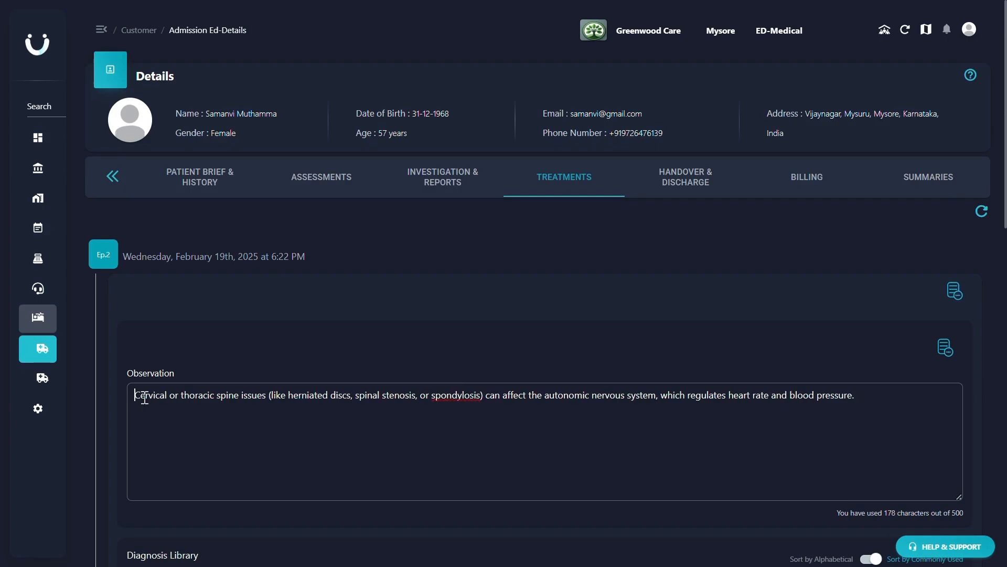
- Set the second treatment's diagnosis to Heart Failure instead of Degenerative Spine Disease
scroll(669, 194, down, 7)
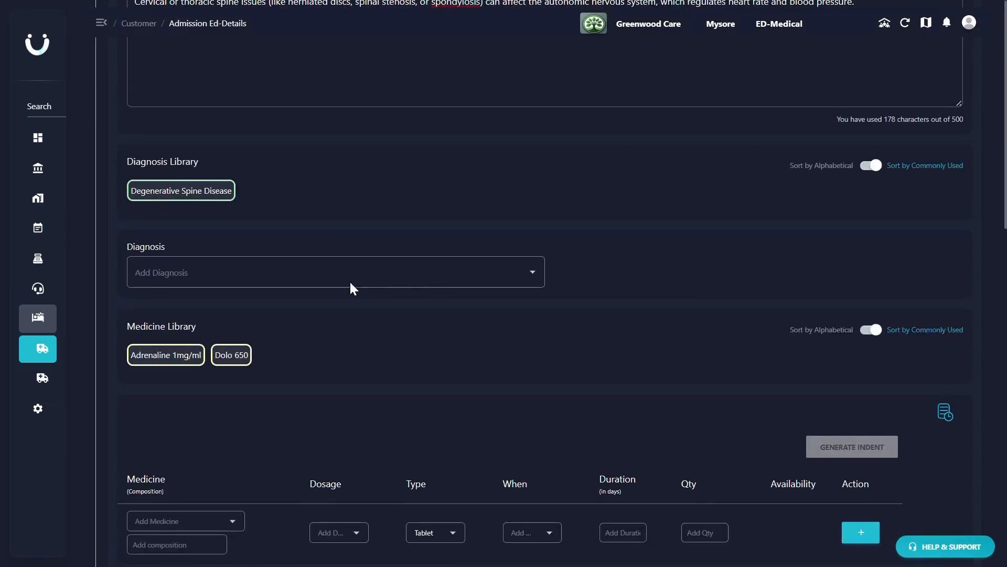
click(195, 190)
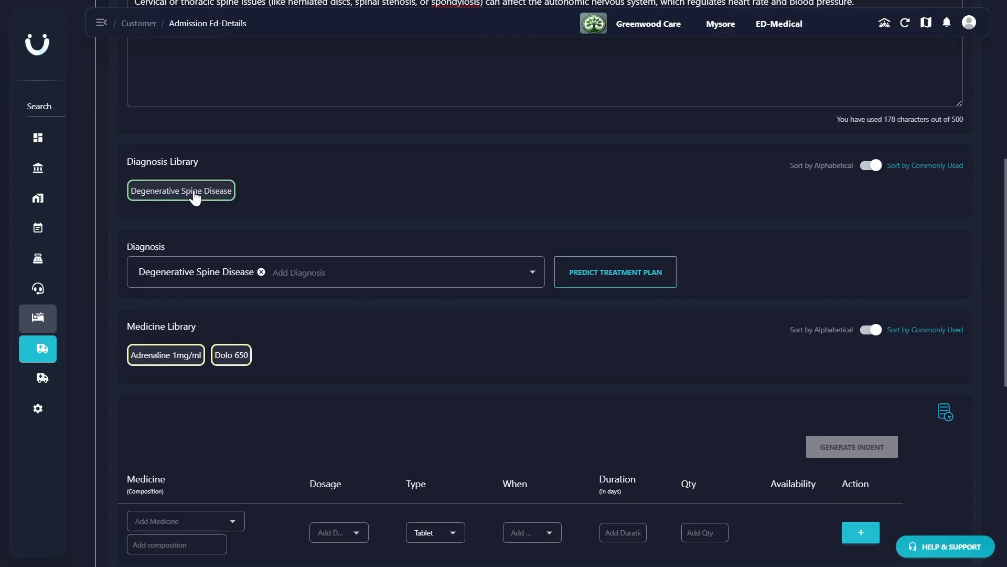
click(261, 272)
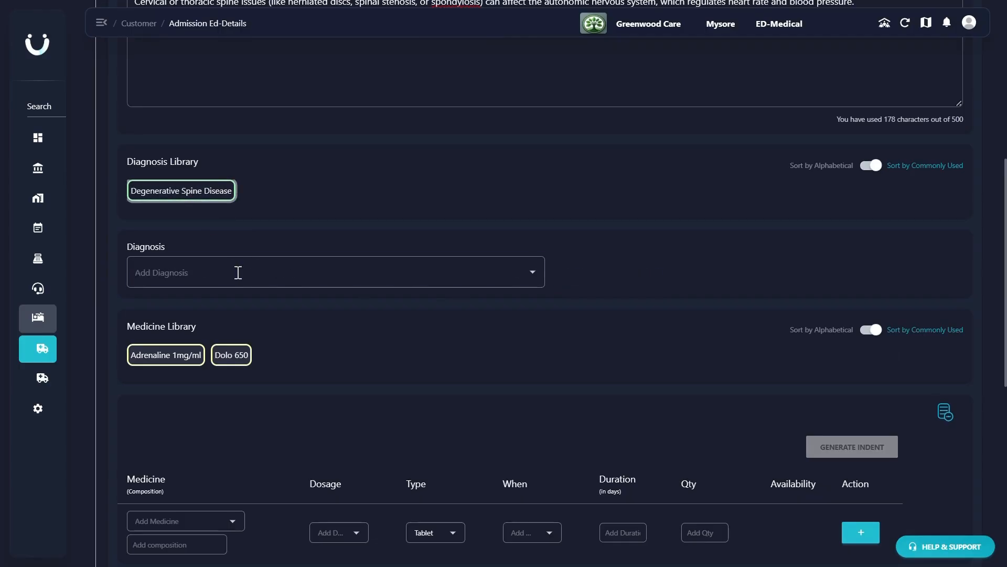
click(237, 272)
text(Heart)
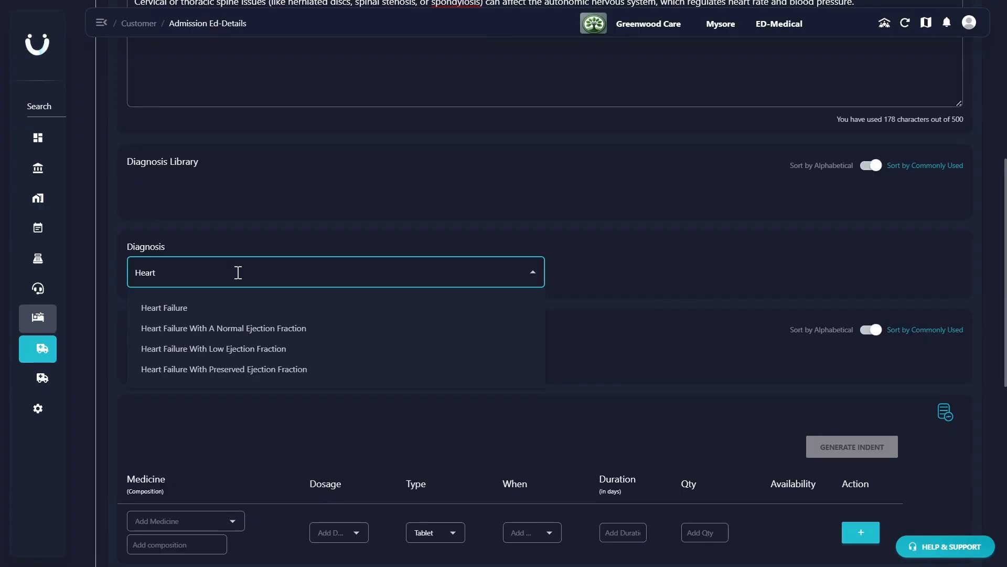
click(176, 308)
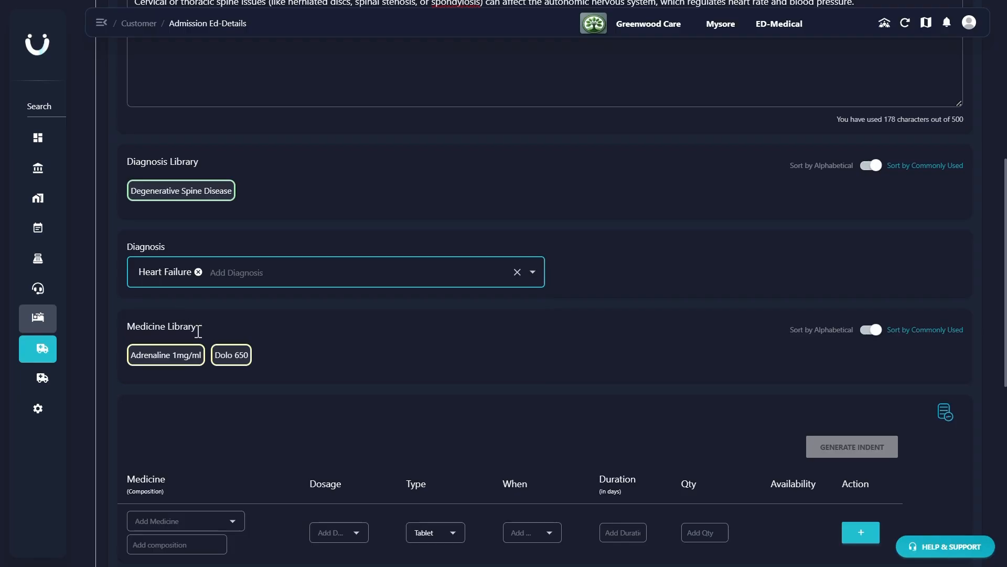
- Add Adrenaline 1mg/ml and Dolo 650 from the medicine library, and delete the Adrenaline 1mg/ml entry
click(184, 356)
click(230, 355)
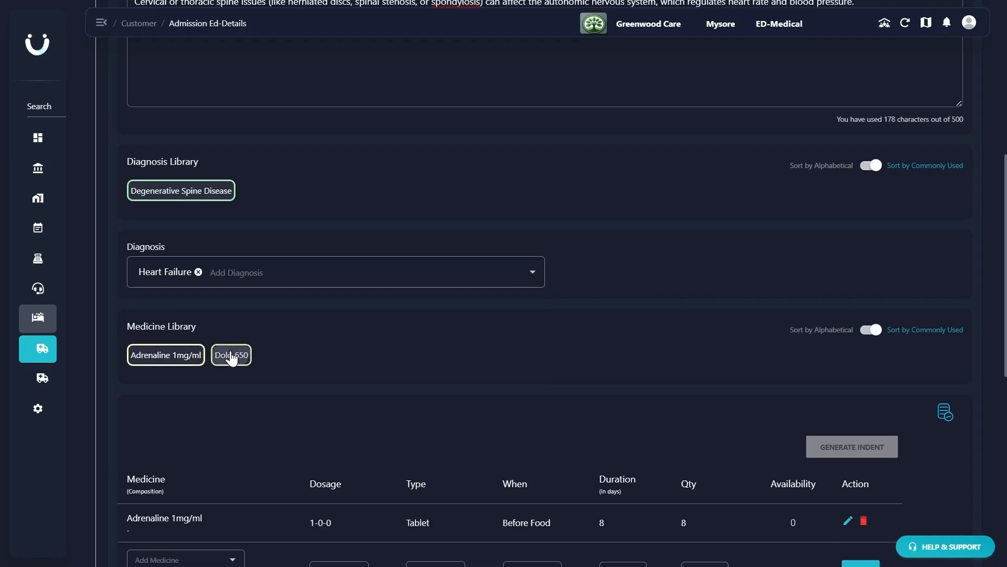
scroll(569, 393, down, 5)
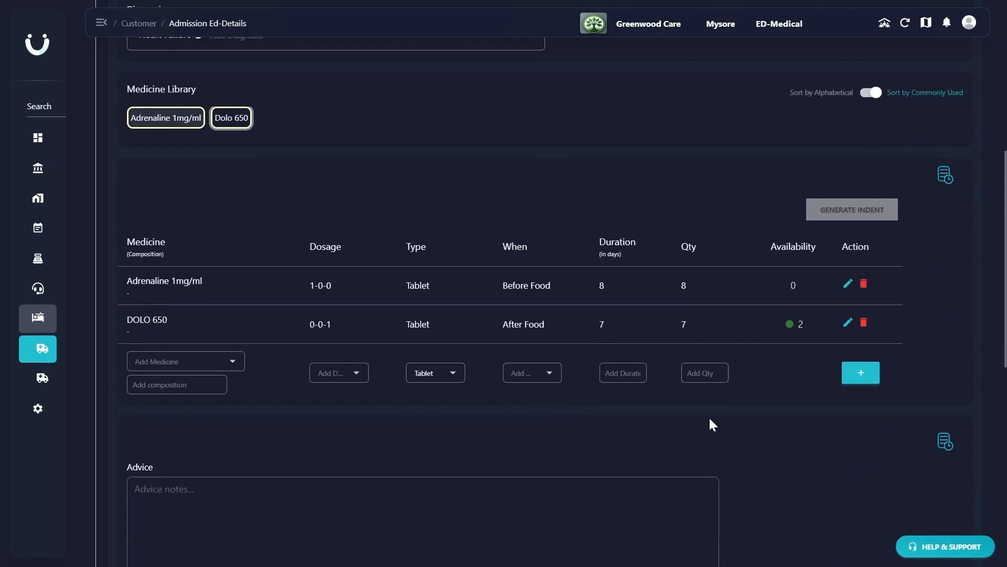
scroll(709, 417, down, 2)
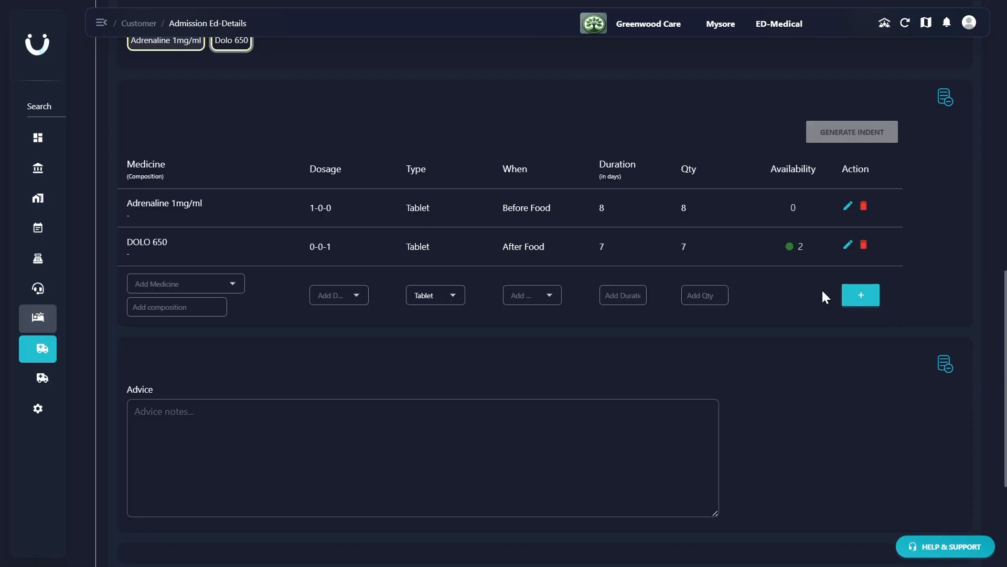
click(864, 206)
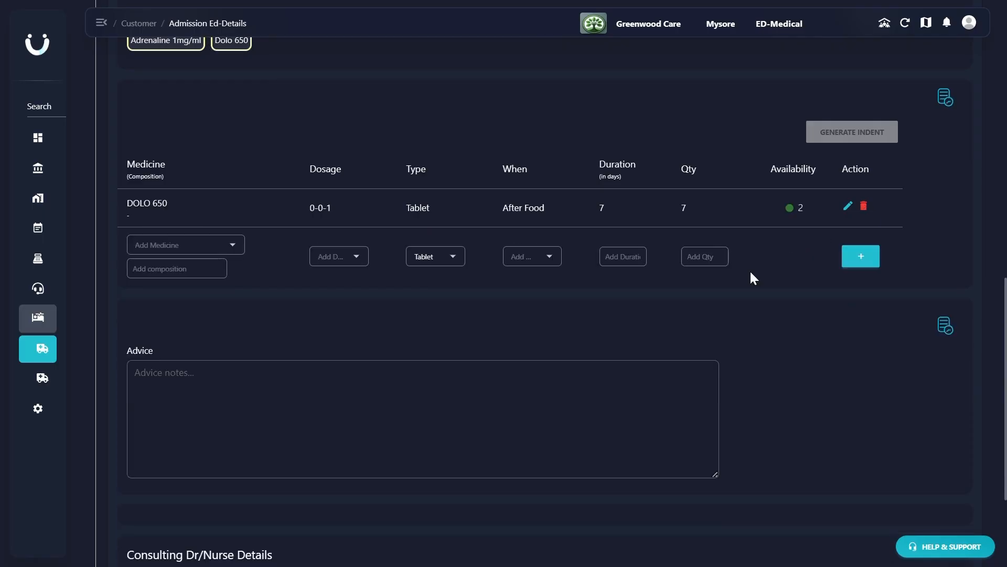
- Enter "Take adequate rest." as the advice for the second treatment
scroll(437, 247, down, 3)
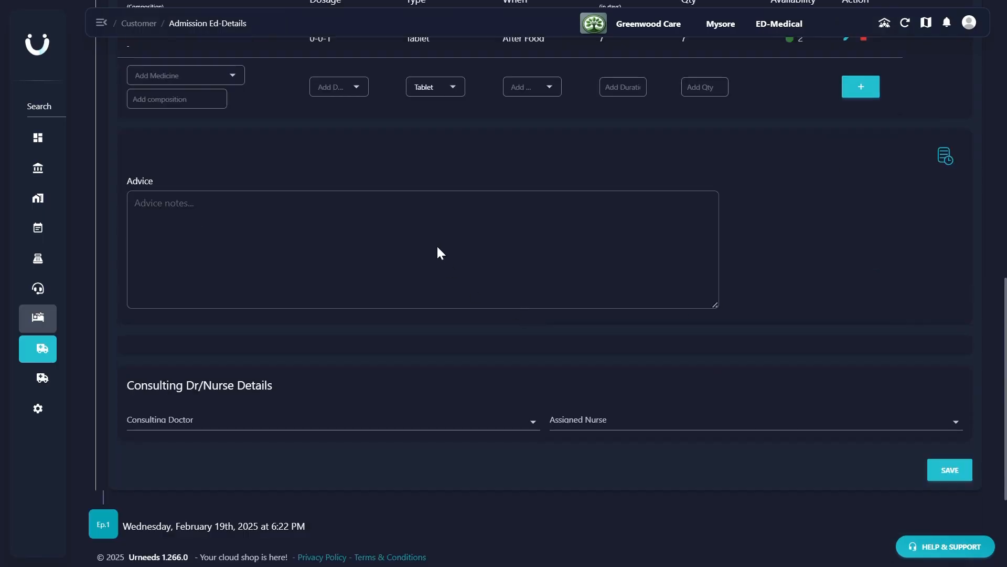
click(470, 215)
text(Tak)
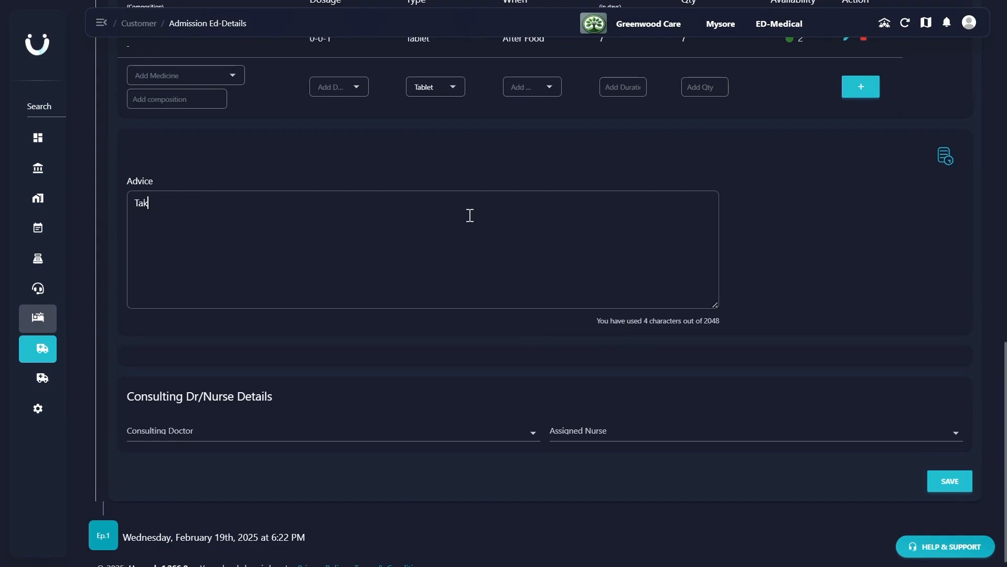
text(e adequate rest.)
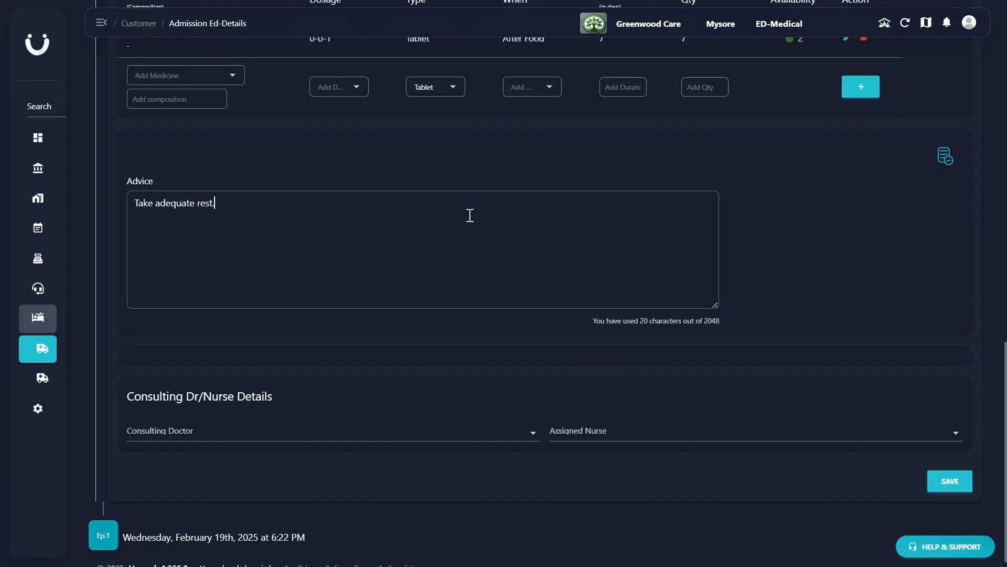
- Try to enter the consulting doctor's and assigned nurse's names for the second treatment, and save the treatment
click(275, 424)
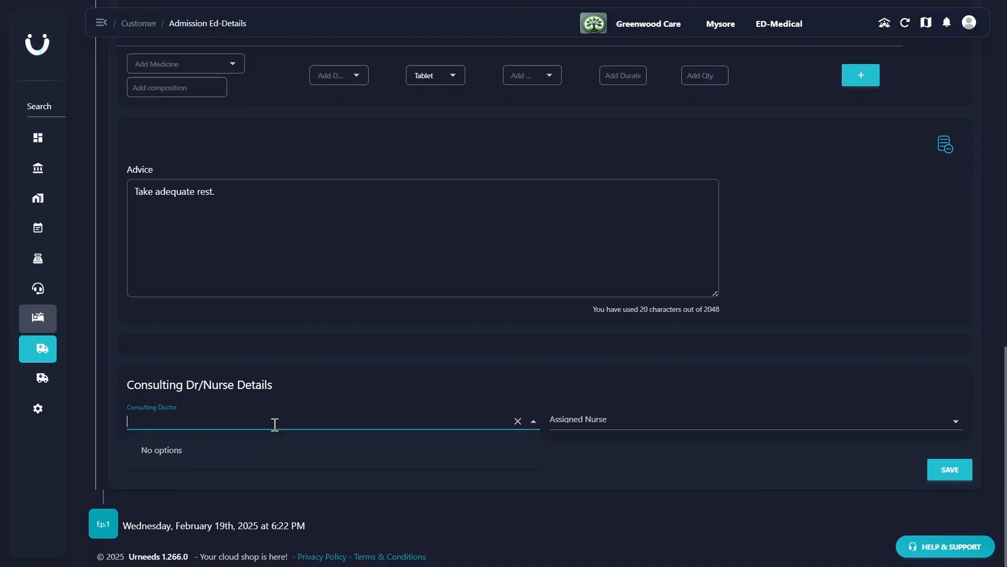
text(Dr.Rajendra)
click(553, 421)
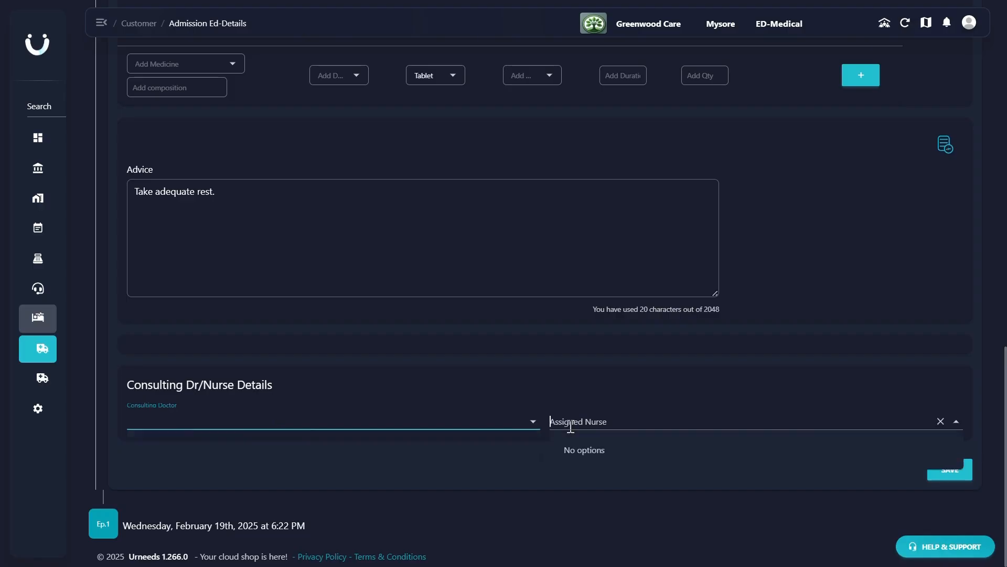
text(Kavya)
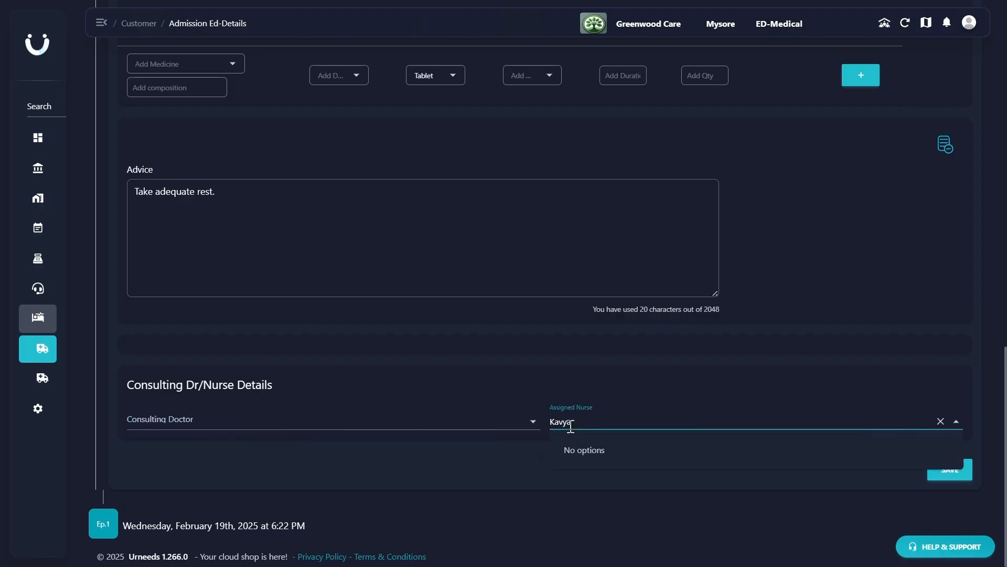
click(664, 482)
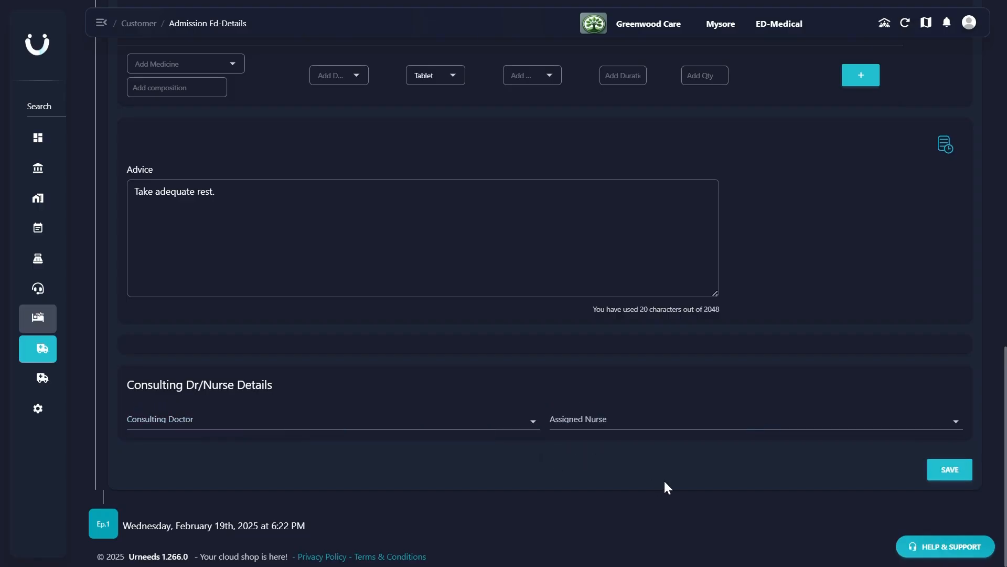
click(953, 464)
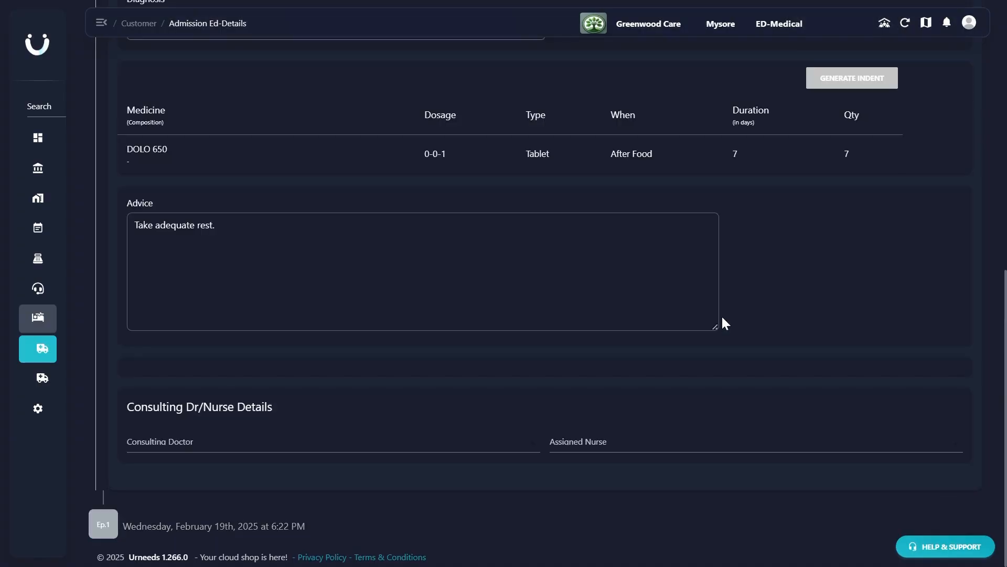
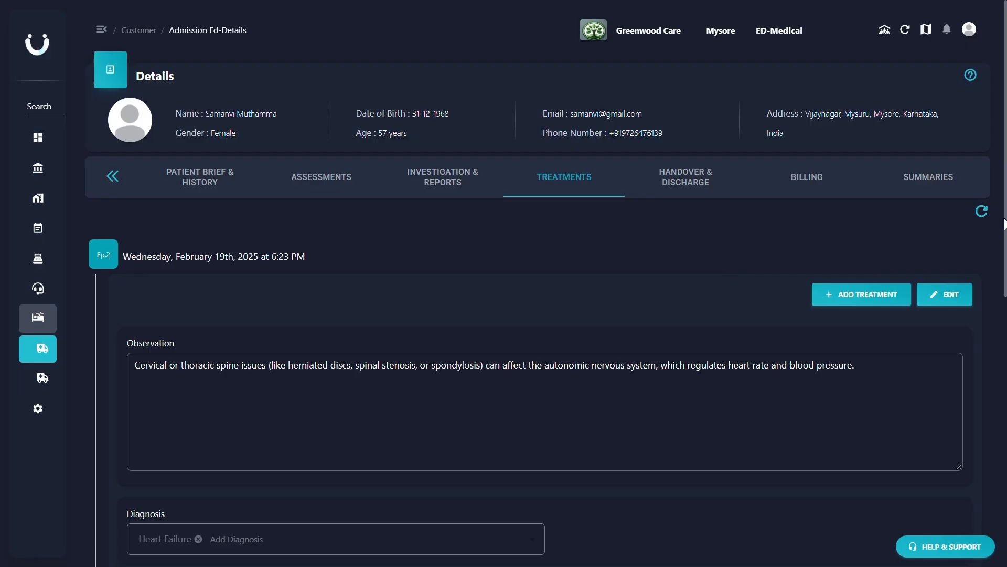
- Generate an indent for the Dolo 650 prescribed in the second treatment
drag(1004, 225, 991, 398)
click(856, 259)
scroll(856, 273, down, 10)
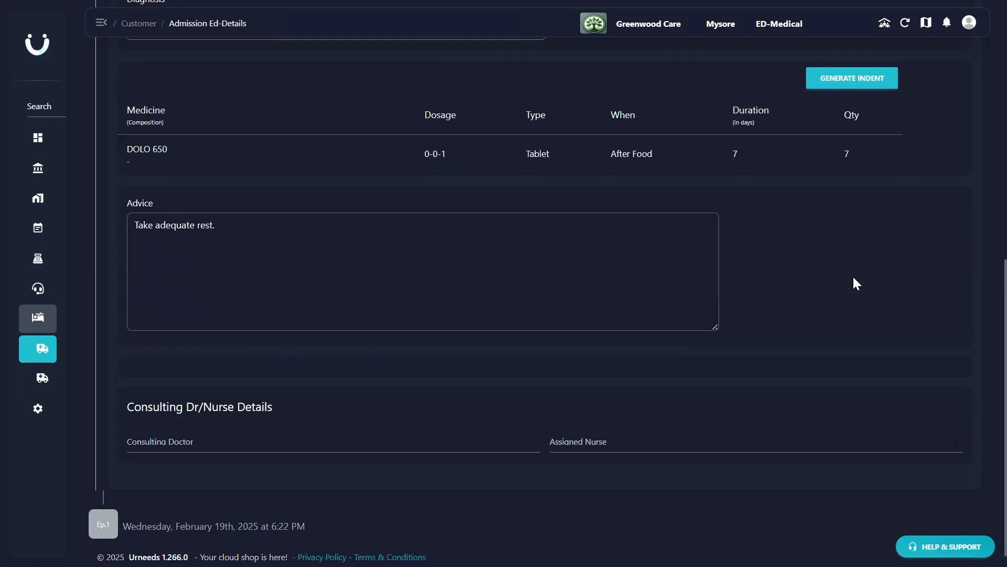
scroll(855, 281, up, 10)
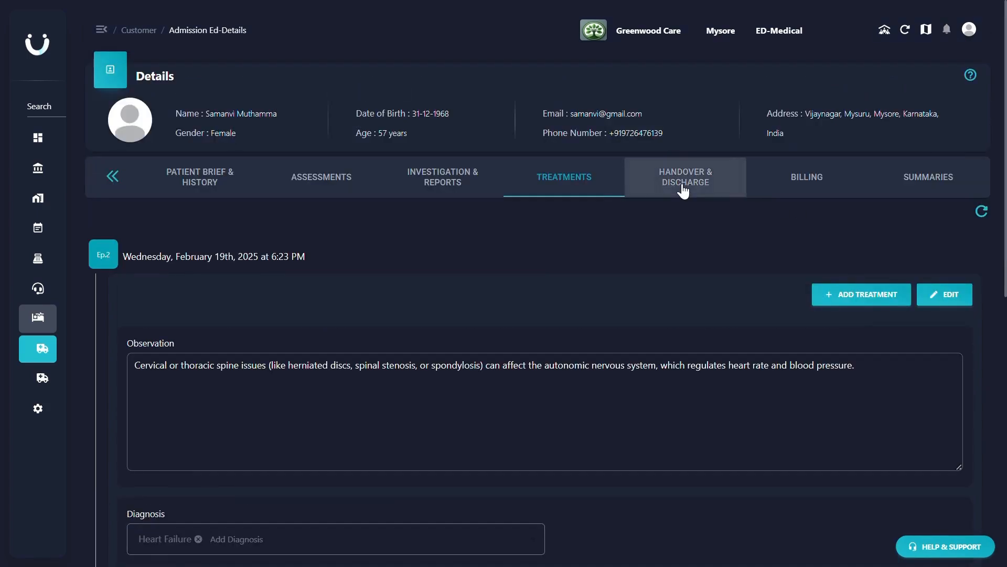
click(685, 189)
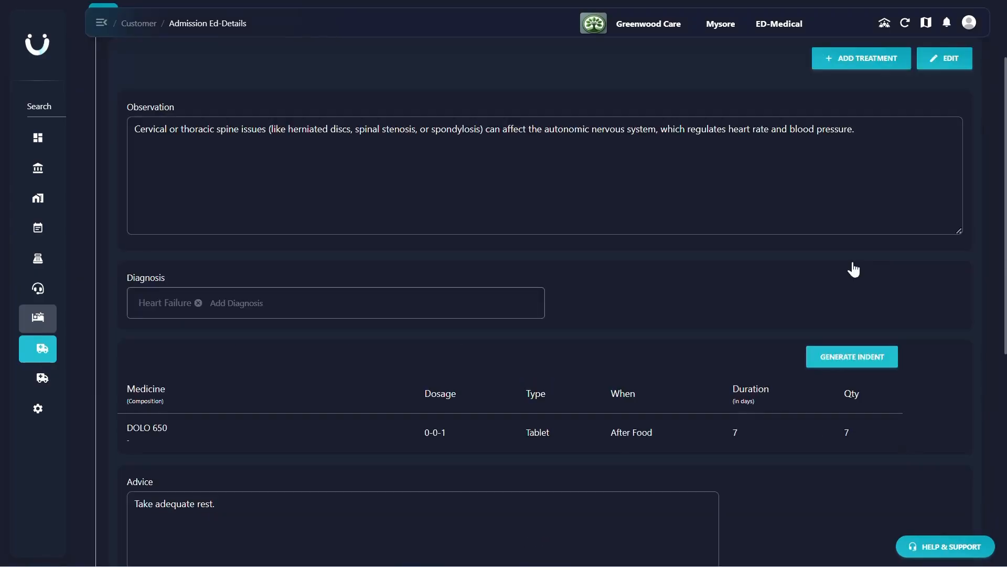
click(843, 355)
scroll(843, 356, down, 5)
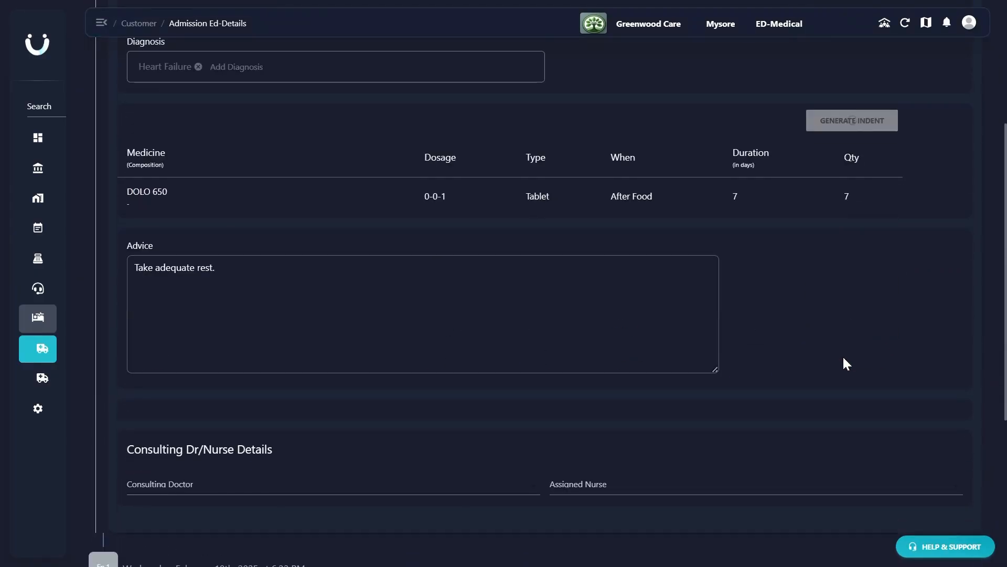
scroll(844, 358, down, 1)
scroll(843, 358, up, 10)
scroll(844, 358, down, 10)
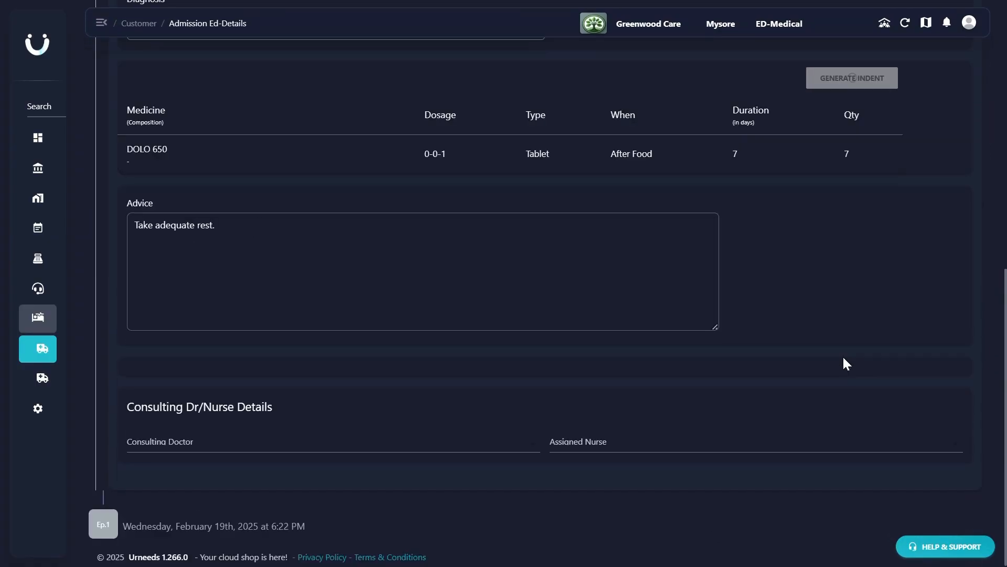
- Review the first treatment's record and check the second treatment's indent status
click(103, 527)
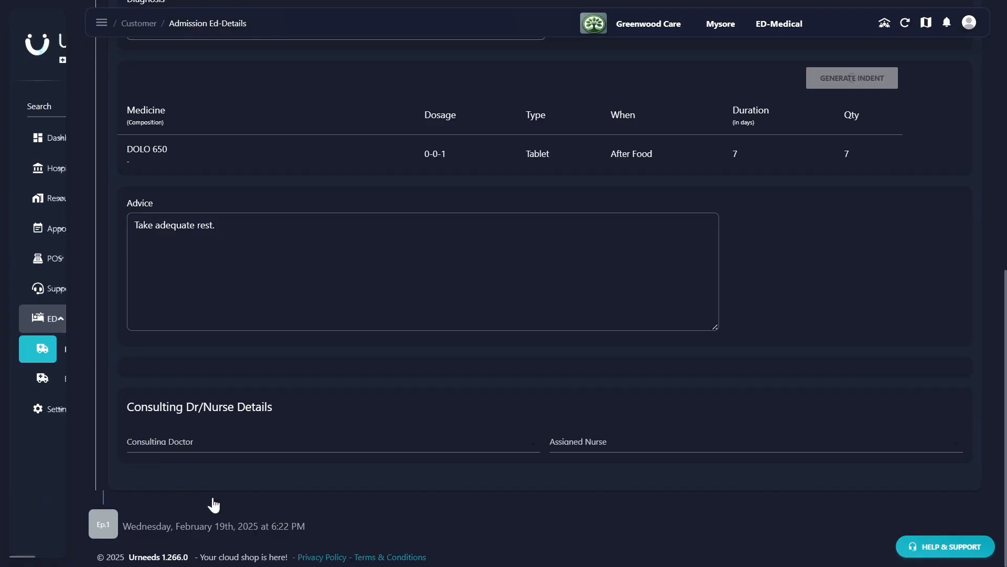
click(97, 521)
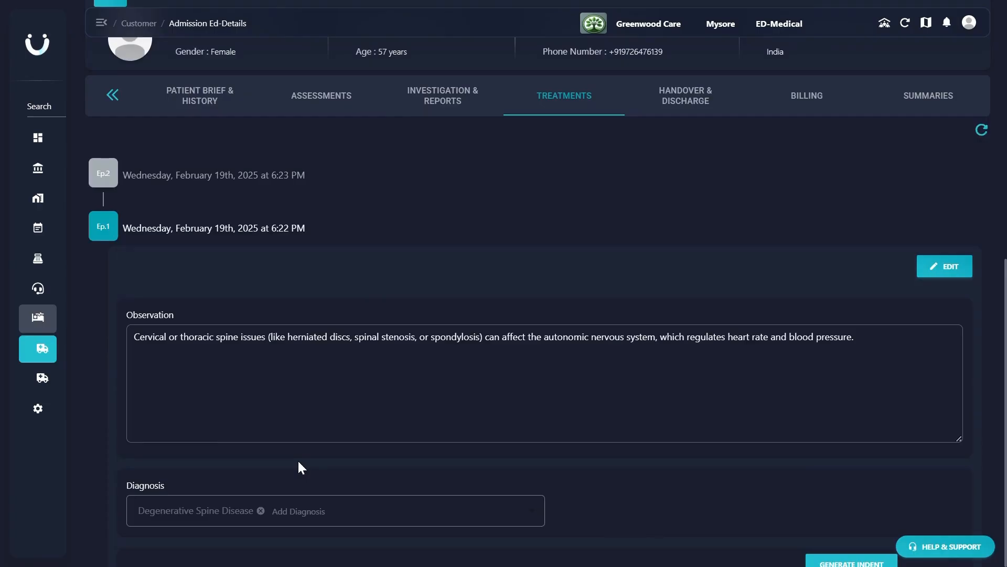
scroll(299, 463, up, 2)
click(112, 260)
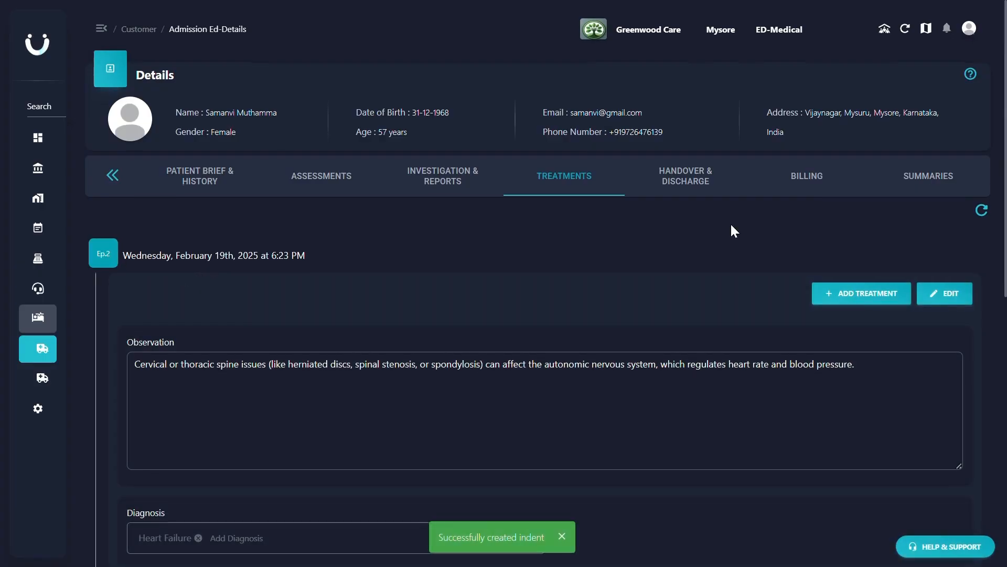
scroll(731, 224, down, 10)
scroll(480, 258, up, 10)
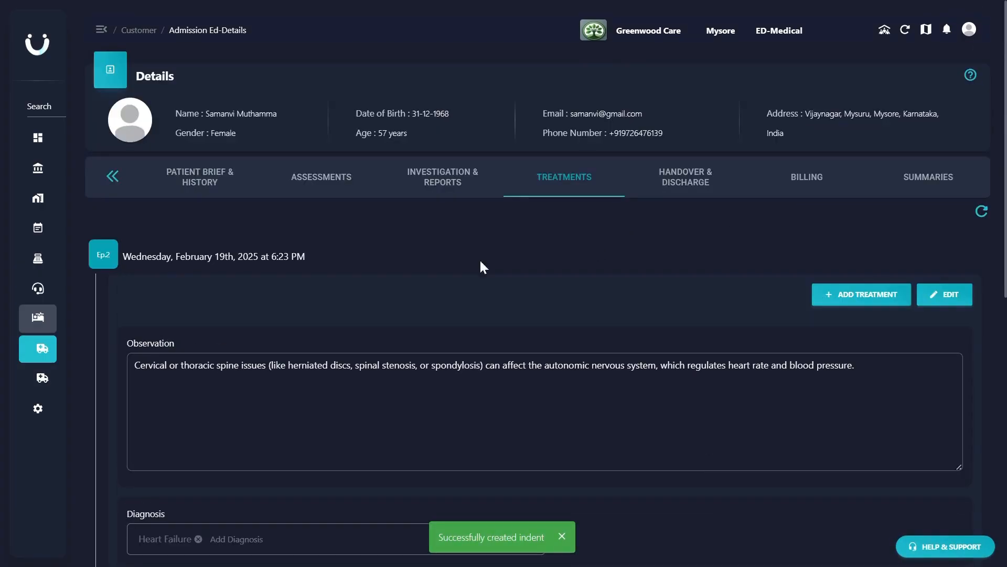
scroll(386, 272, down, 10)
scroll(387, 275, down, 2)
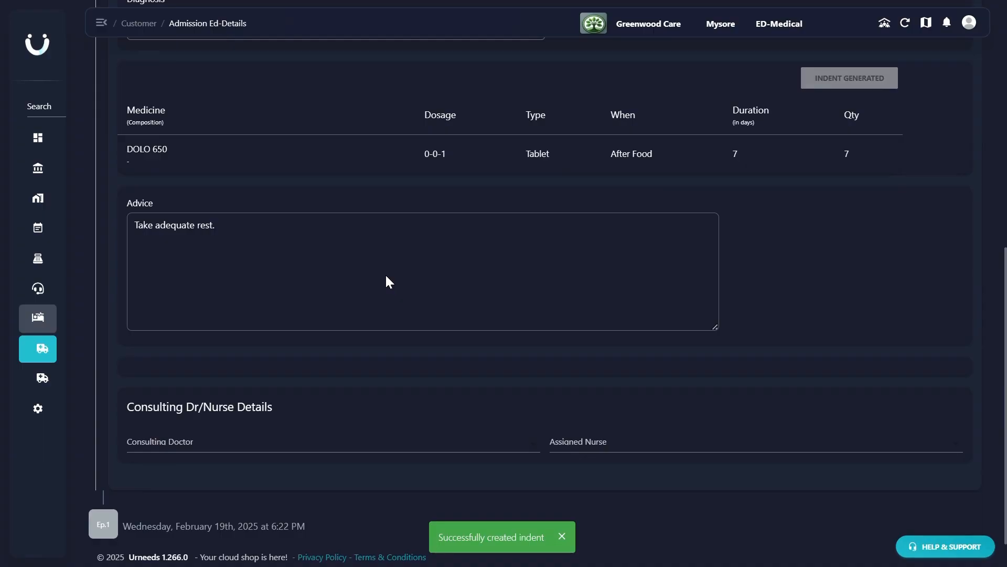
- Generate an indent for the first treatment's medicines
click(99, 523)
scroll(644, 480, down, 3)
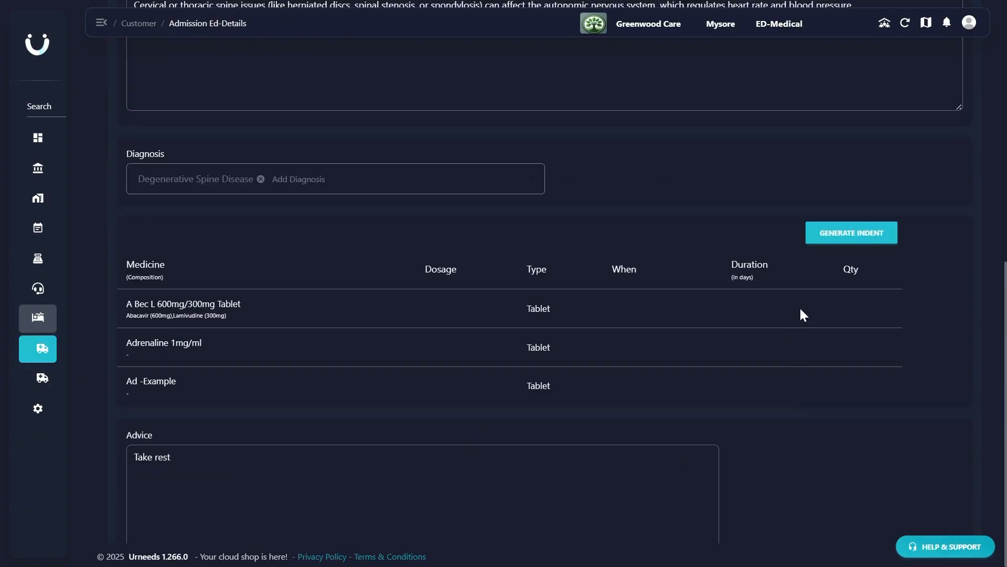
scroll(823, 237, down, 1)
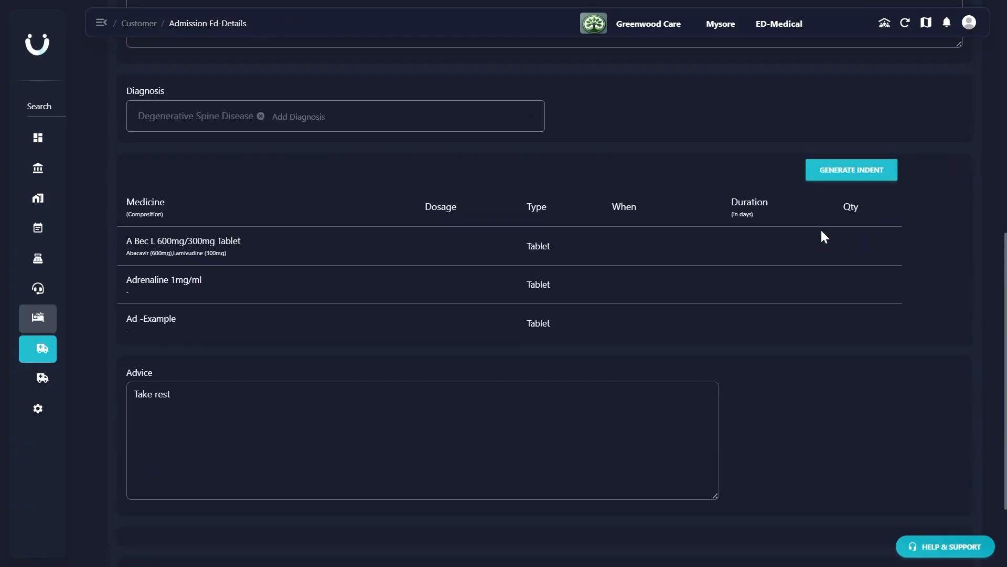
click(823, 178)
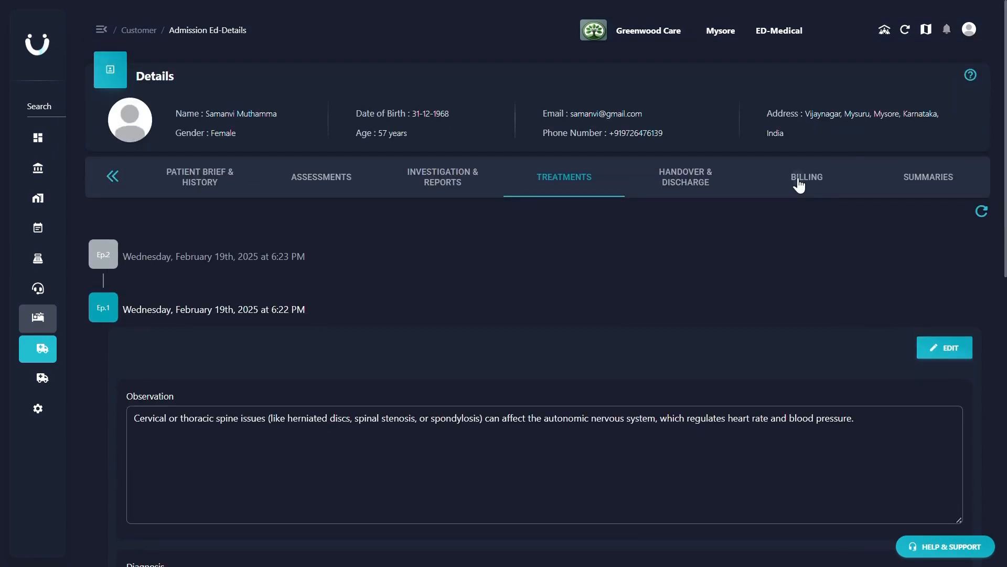
- Examine the patient's indent bills for radiology, pathology and pharmacy drugs
click(796, 184)
click(819, 229)
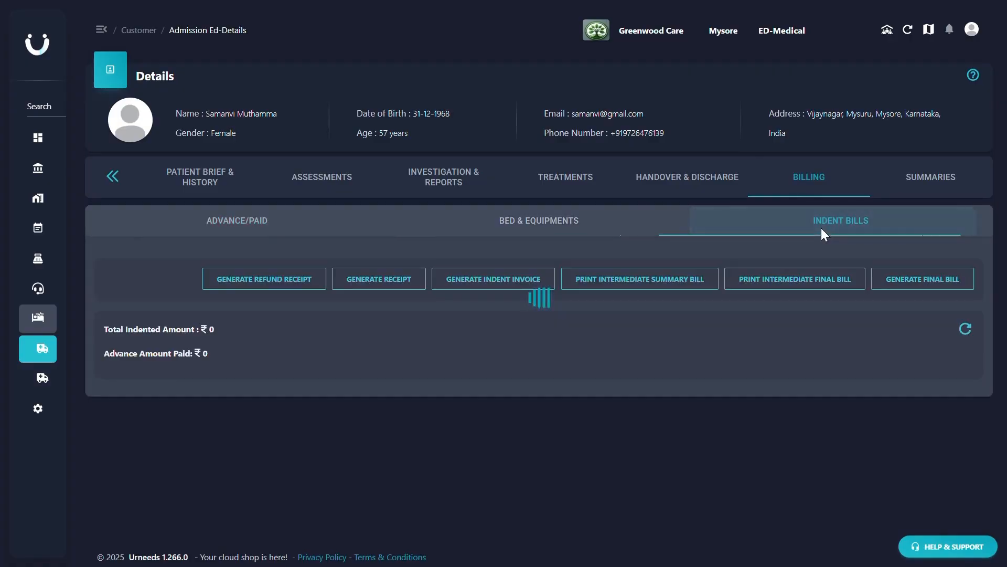
scroll(819, 245, down, 5)
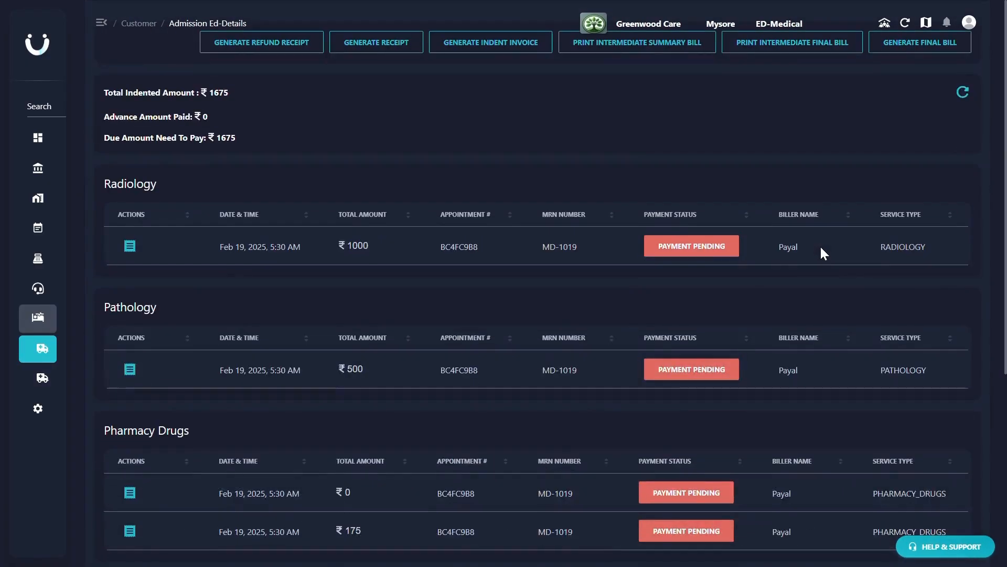
scroll(821, 248, up, 5)
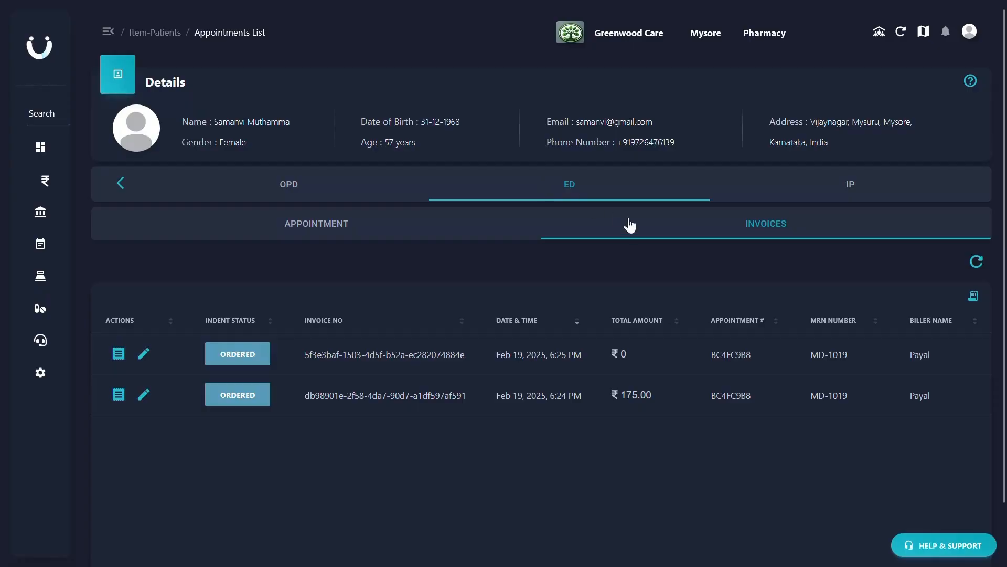
- In the Pharmacy department's ED invoices, set the three-medicine indent from the first treatment to Handed Off, entering the recipient's name
click(634, 225)
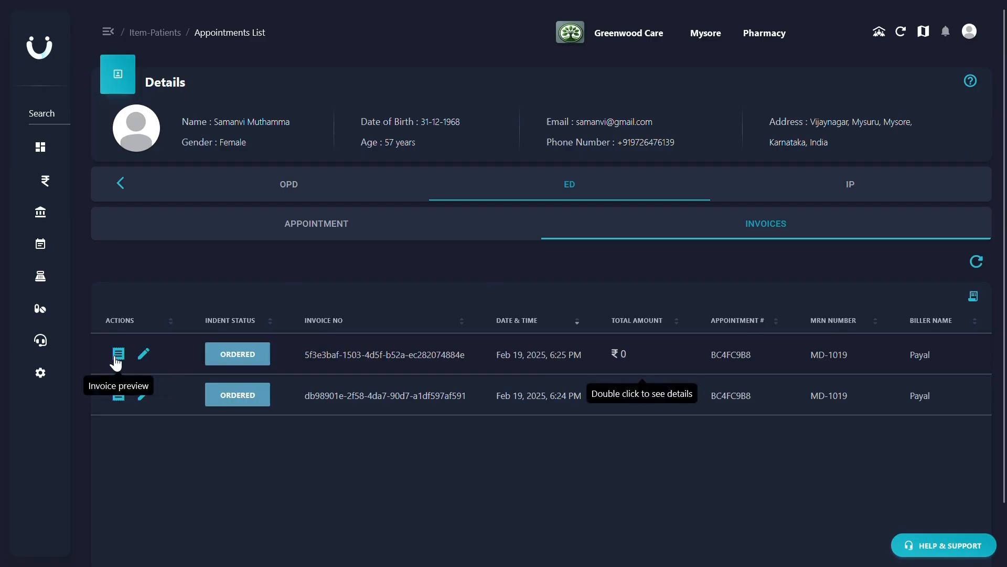
click(143, 355)
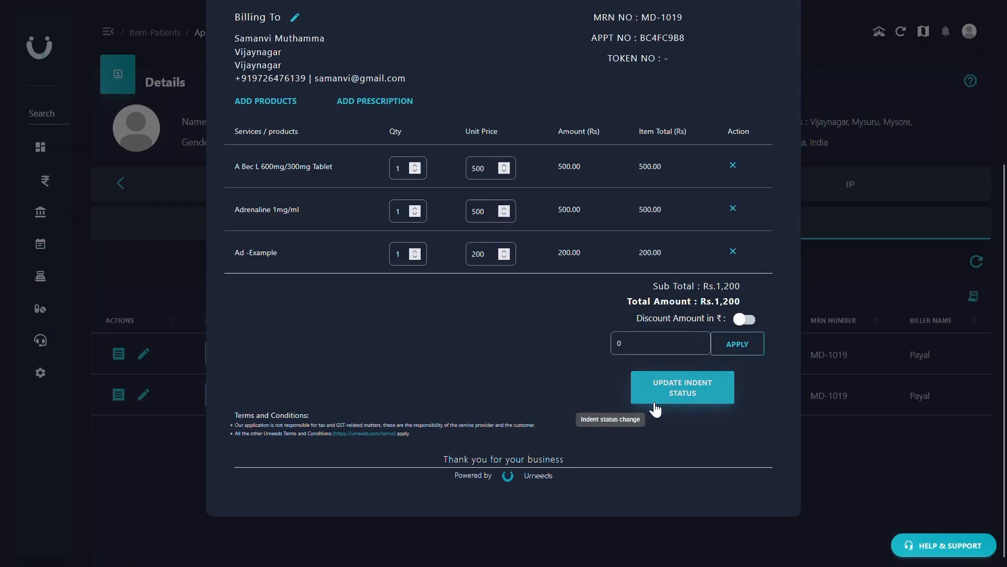
click(656, 401)
click(416, 218)
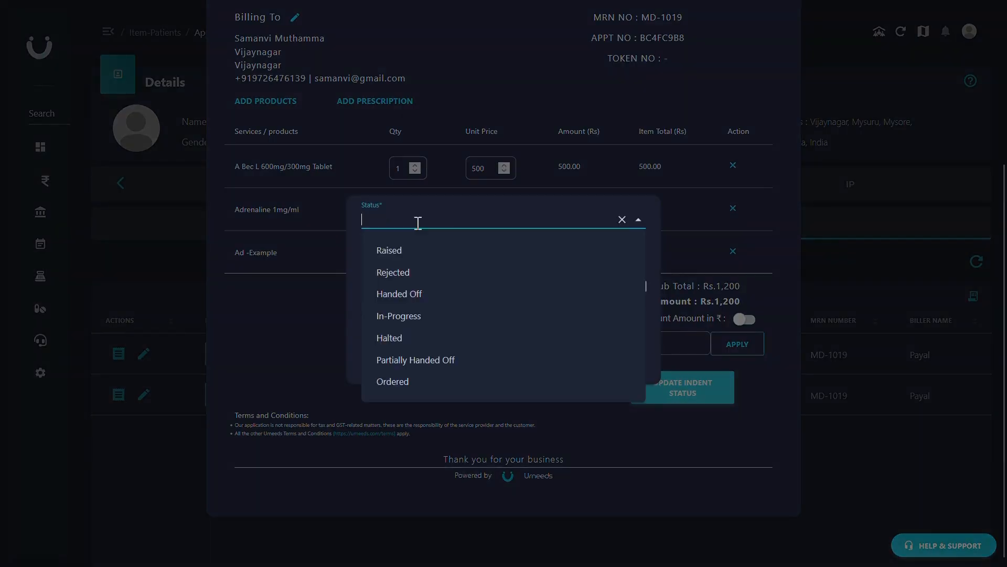
click(410, 294)
click(410, 248)
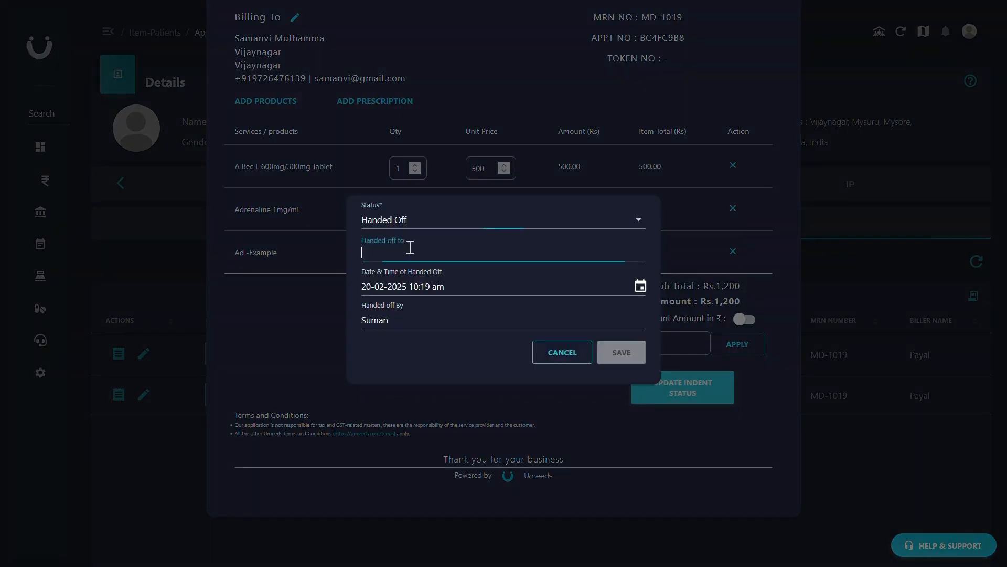
text(Ganesh)
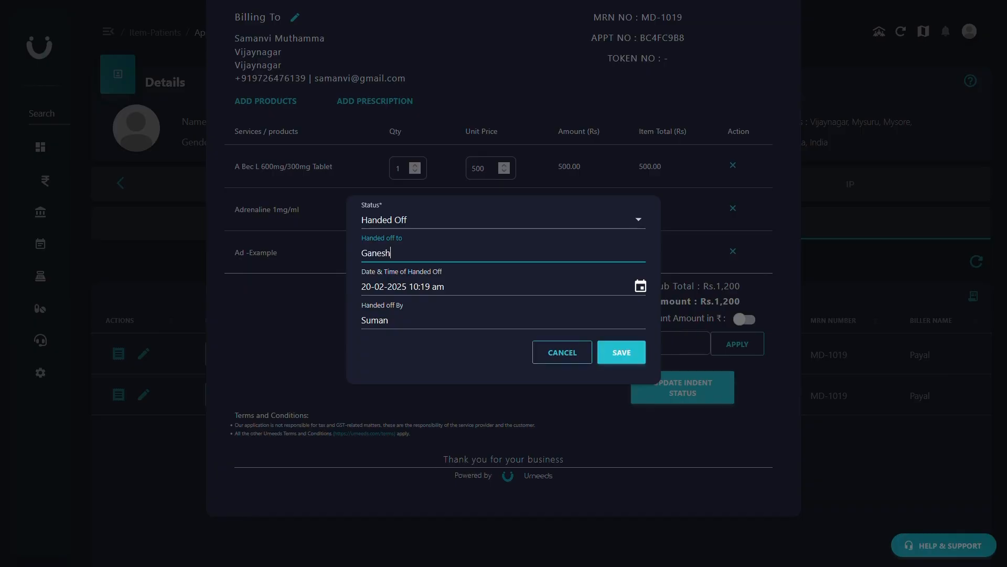
click(613, 348)
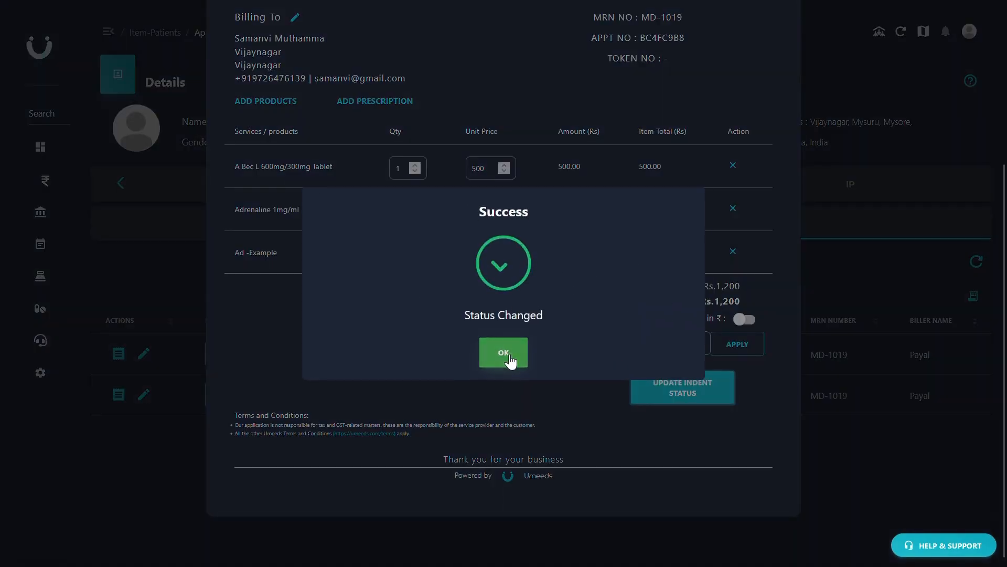
click(507, 356)
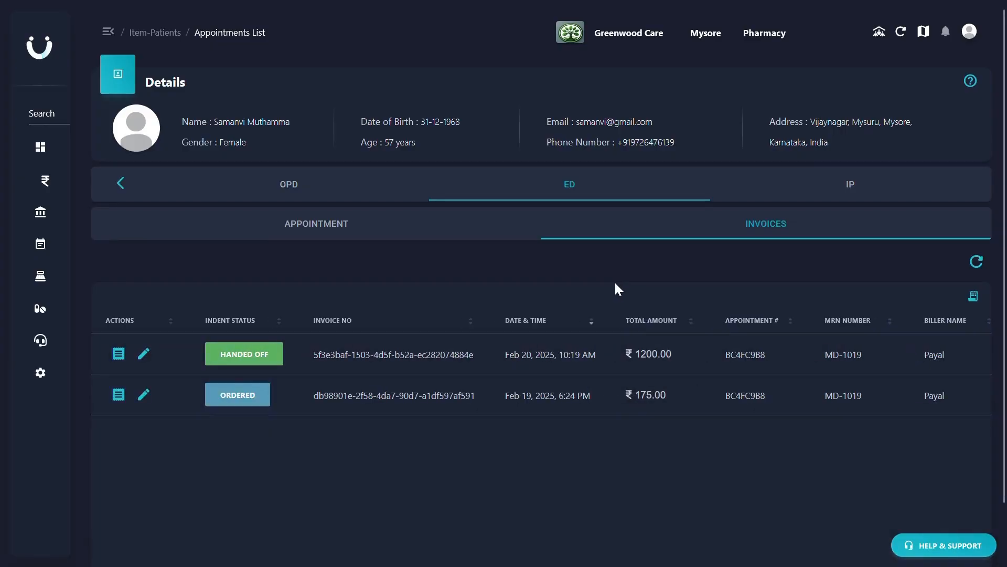
- Set the Dolo 650 indent's status to Handed Off, enter the recipient's name and save the change
click(143, 397)
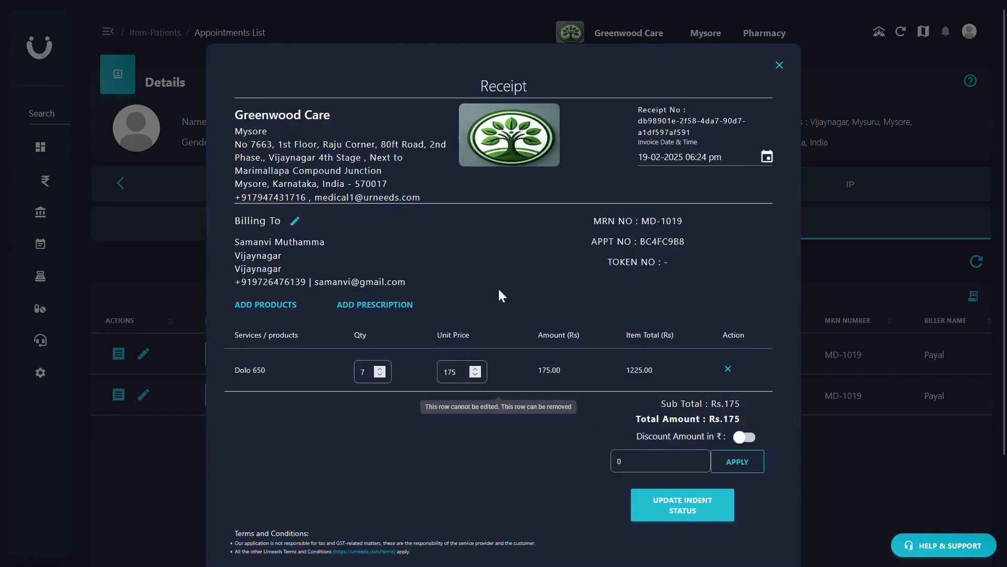
click(679, 517)
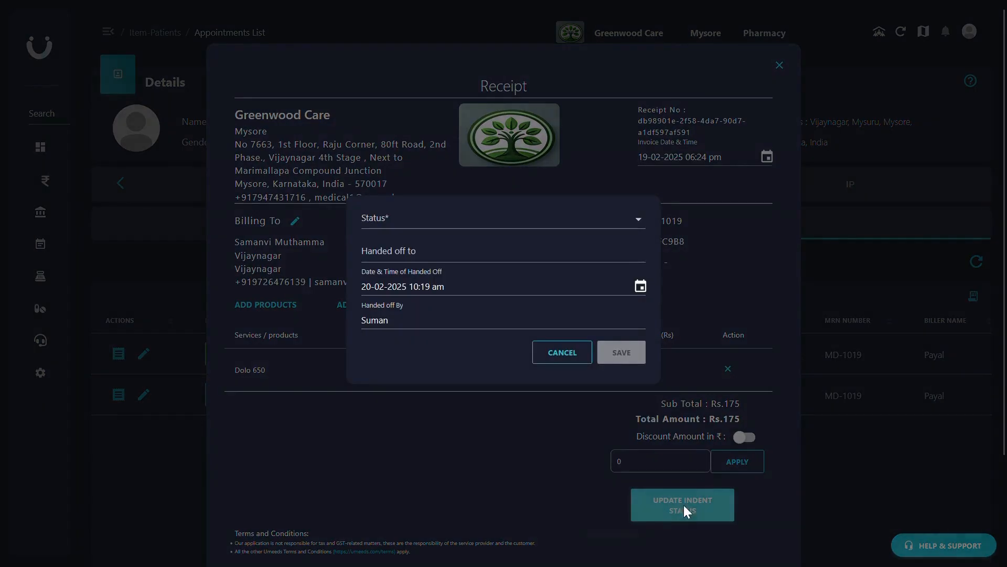
click(402, 222)
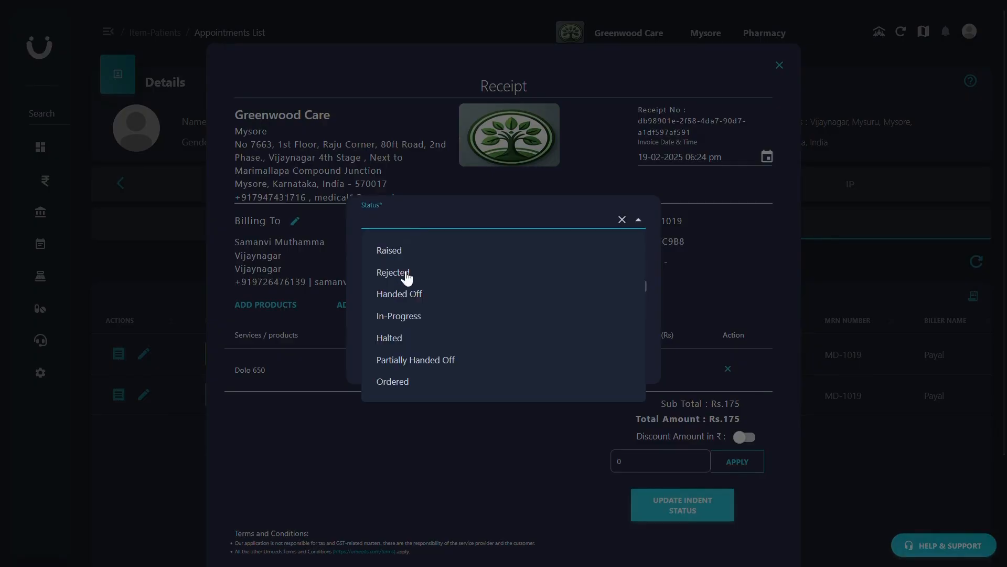
click(410, 295)
click(398, 256)
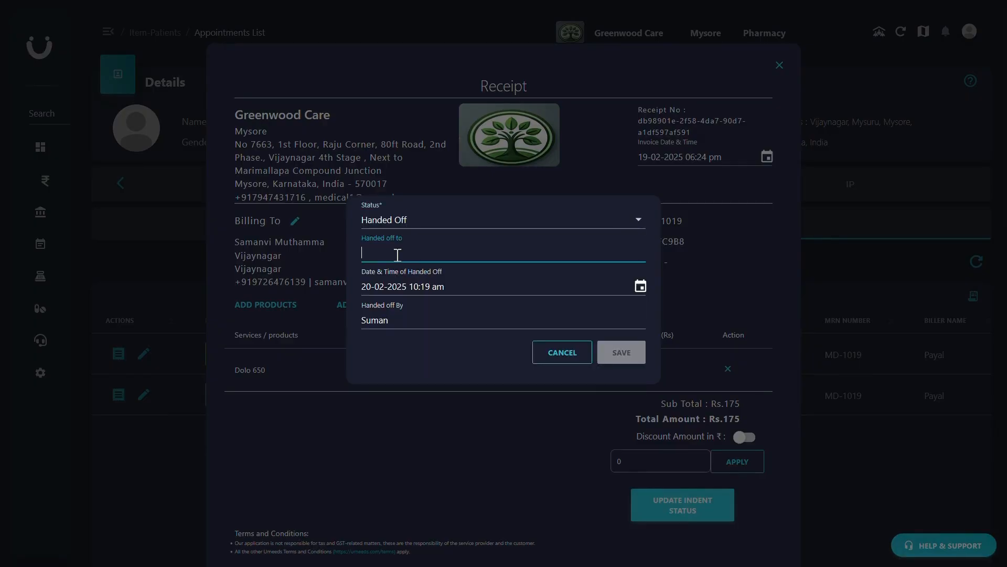
text(Ganesh)
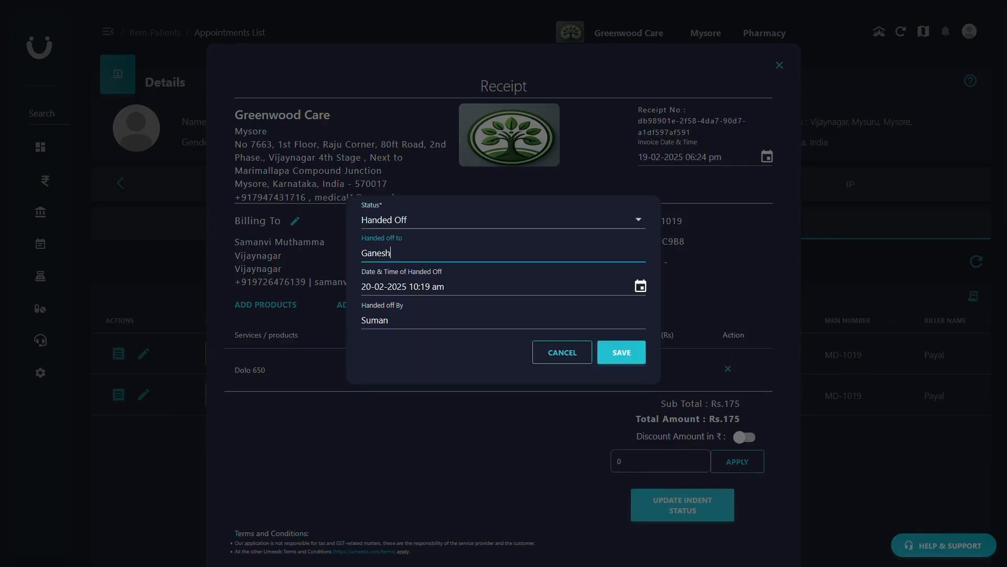
click(618, 354)
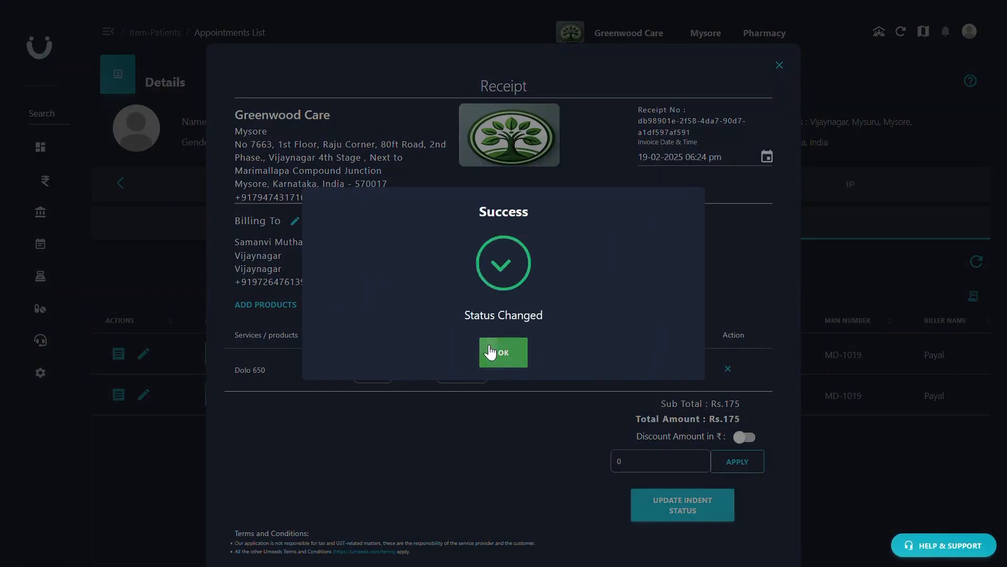
click(512, 351)
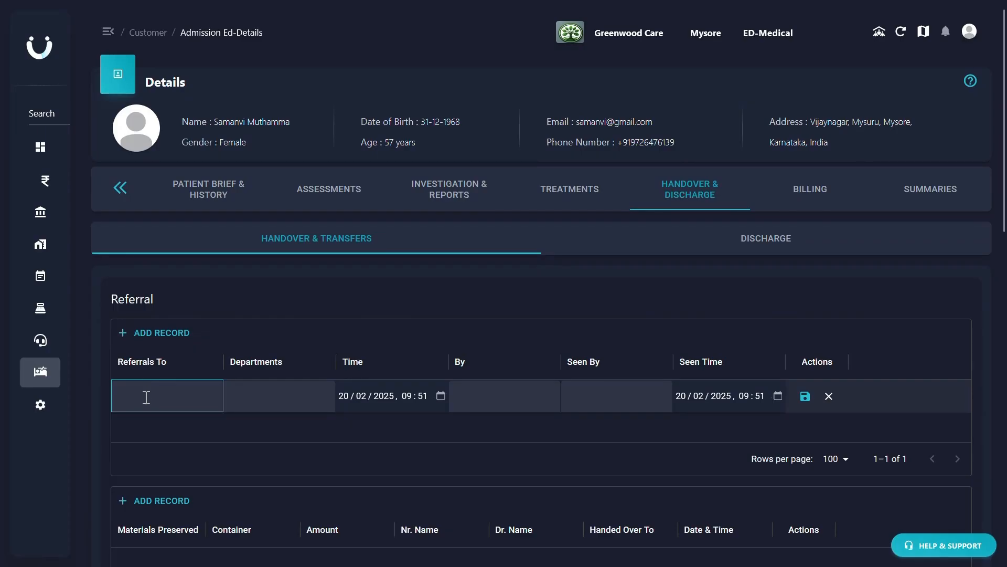
- Fill in an ED-Medical referral record for the OPD department with the referred and referring doctors' names, and discard the record
text(Dr.Raje)
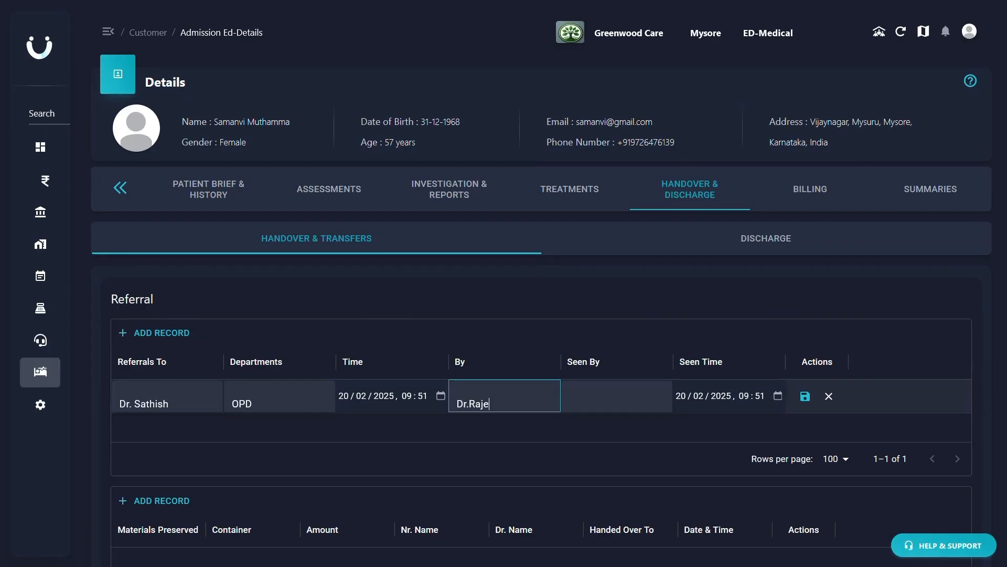
text(ndra)
click(605, 402)
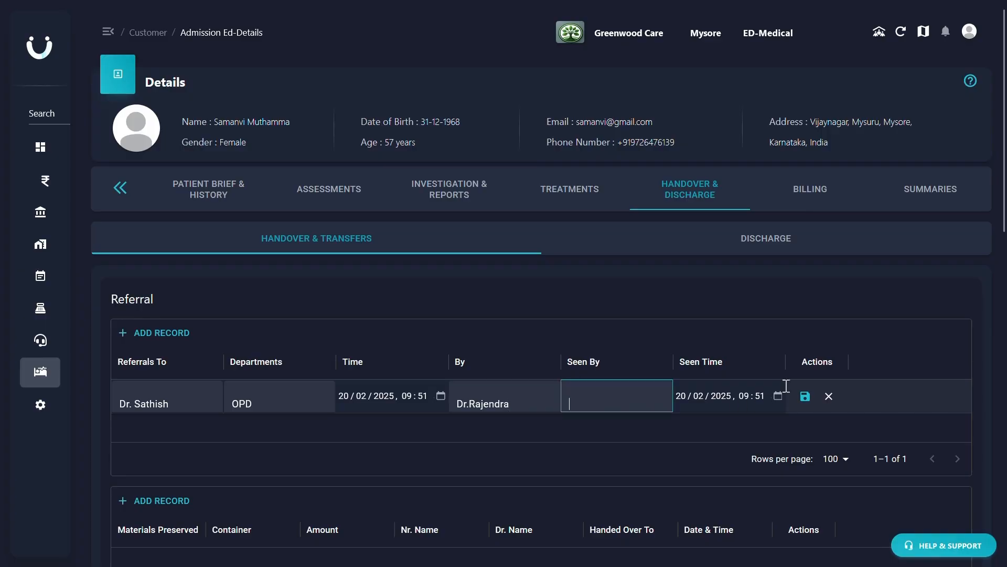
click(829, 396)
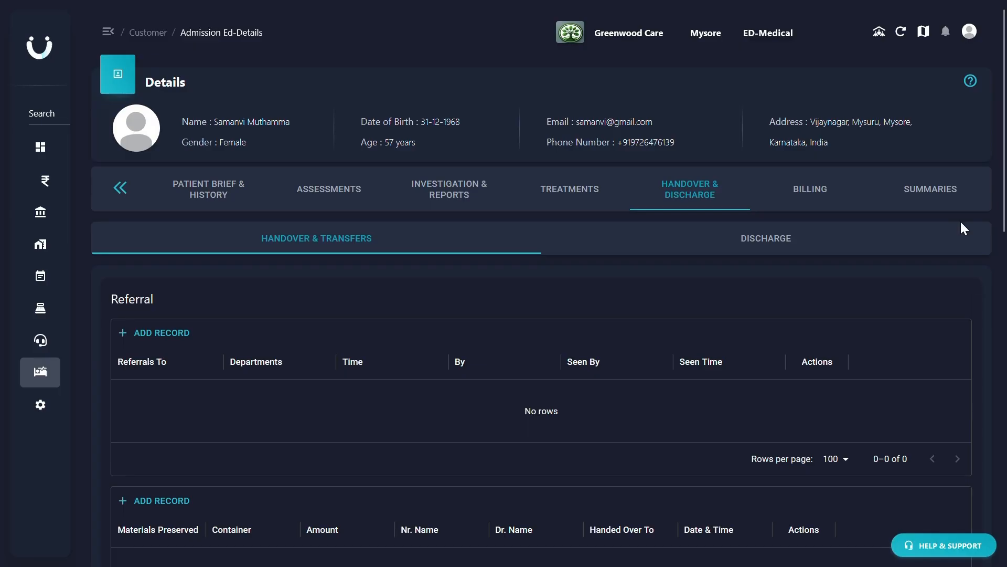
- Add and save a preserved-materials record with material Chain, container Steel, amount 5000, and the nurse's, doctor's and recipient's names
scroll(860, 330, down, 1)
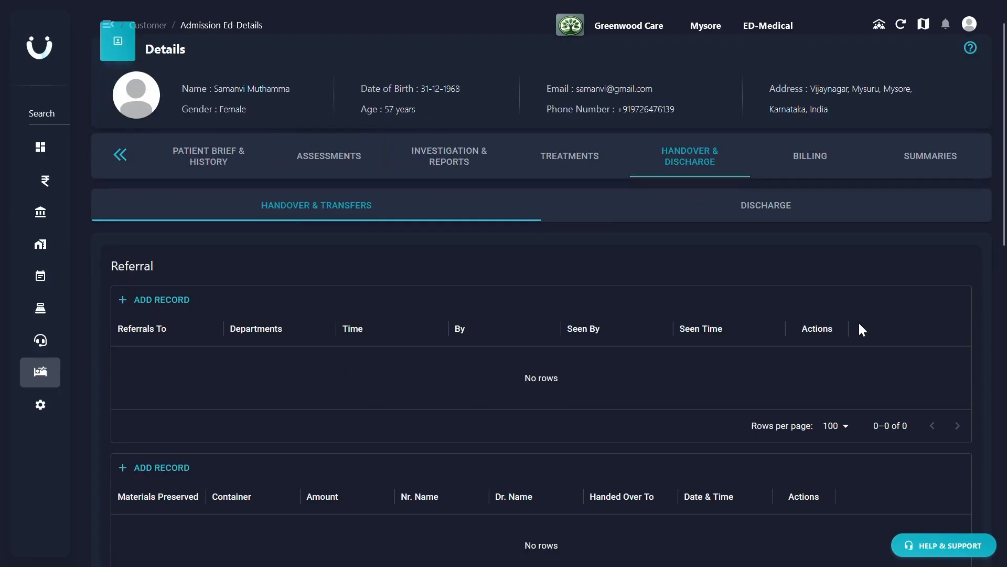
scroll(861, 329, down, 5)
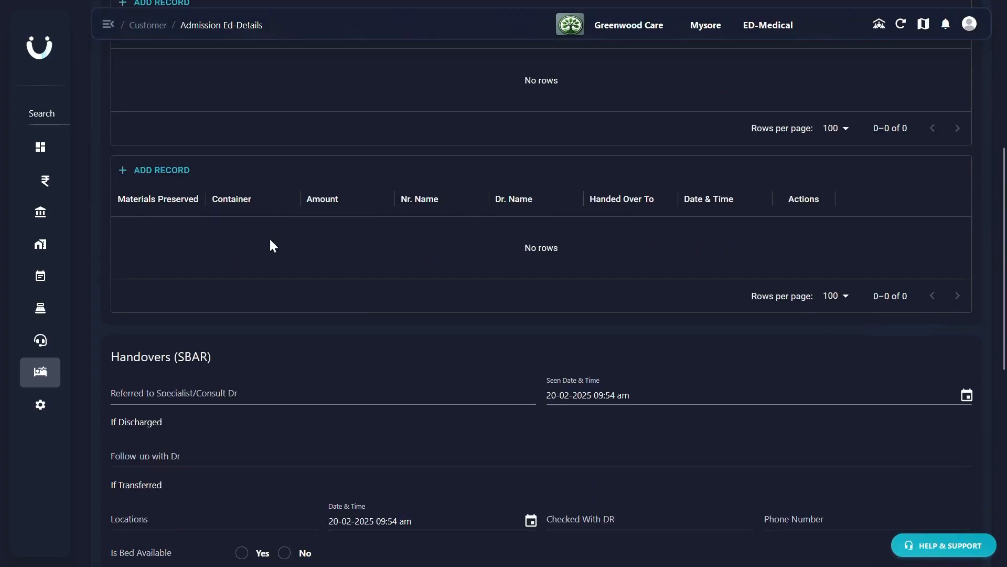
click(147, 169)
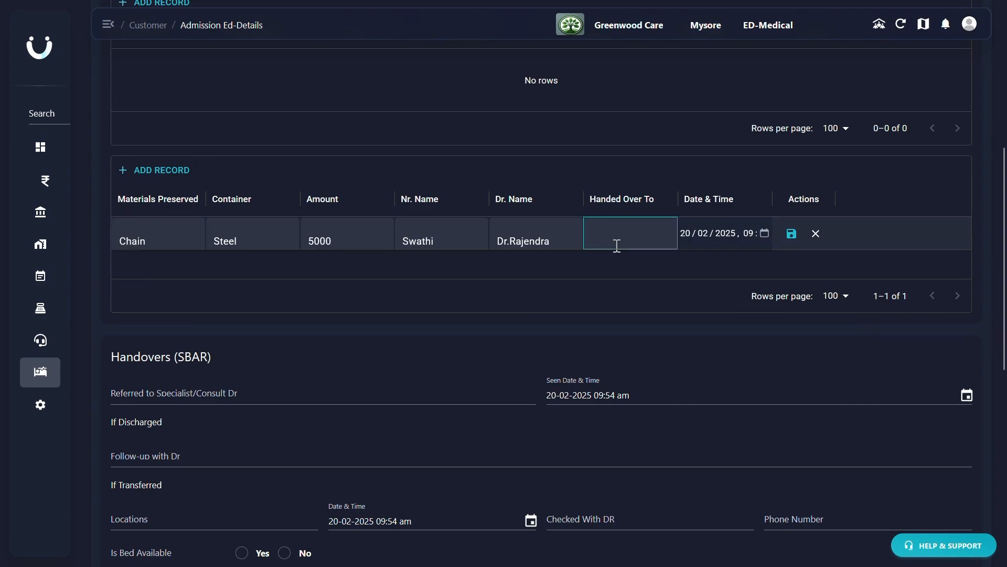
text(Dharani)
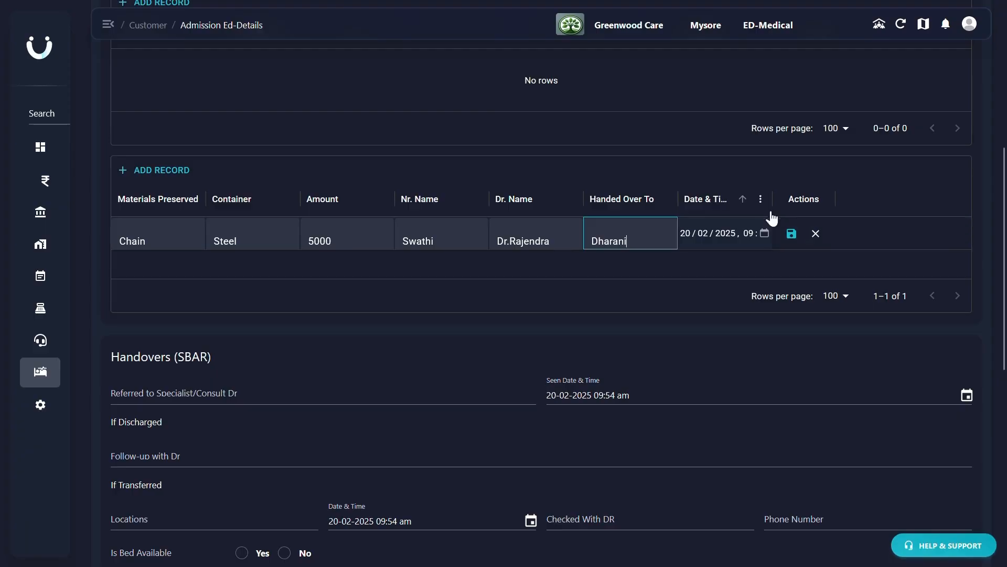
click(791, 233)
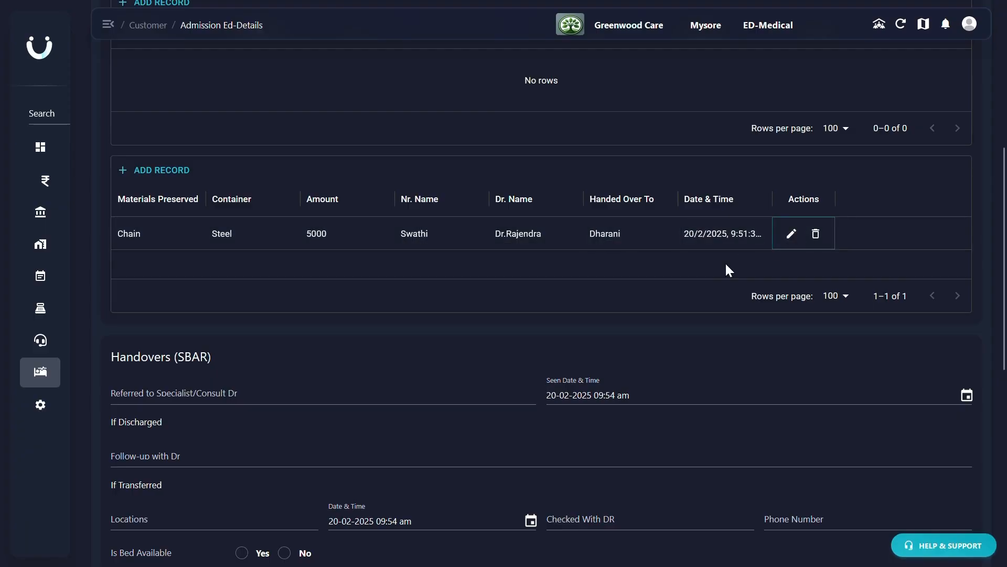
- In Handovers (SBAR), enter the names of the referred specialist and the follow-up doctor, leaving the transfer details blank
scroll(726, 266, down, 4)
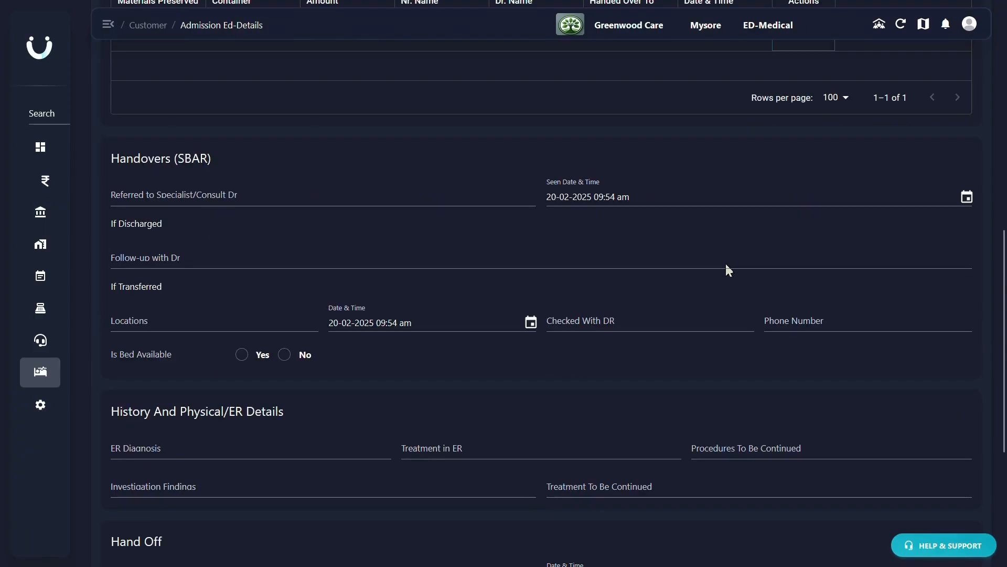
scroll(726, 264, down, 1)
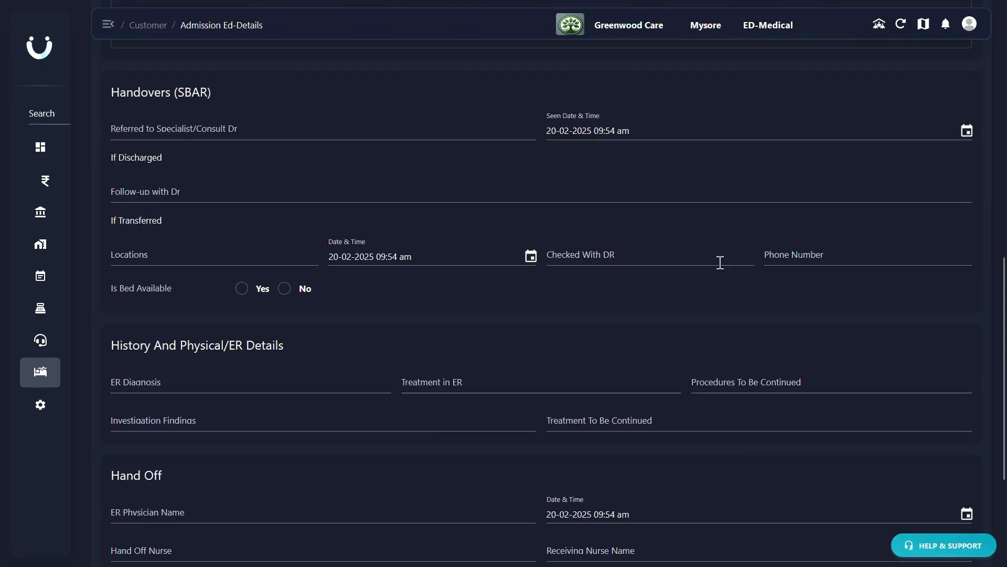
click(213, 130)
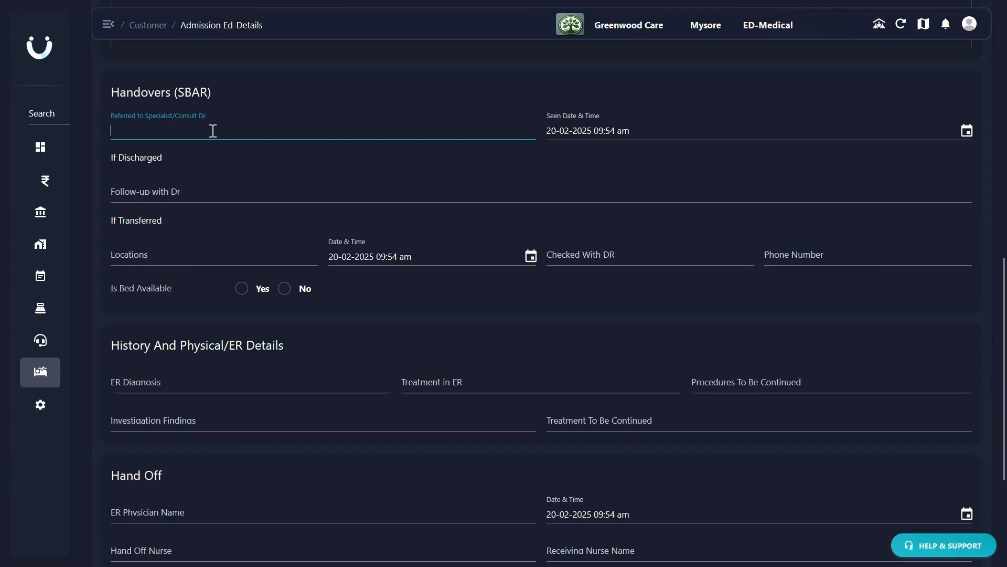
text(Dr. Prasad)
click(157, 192)
text(Dr. Rajendra)
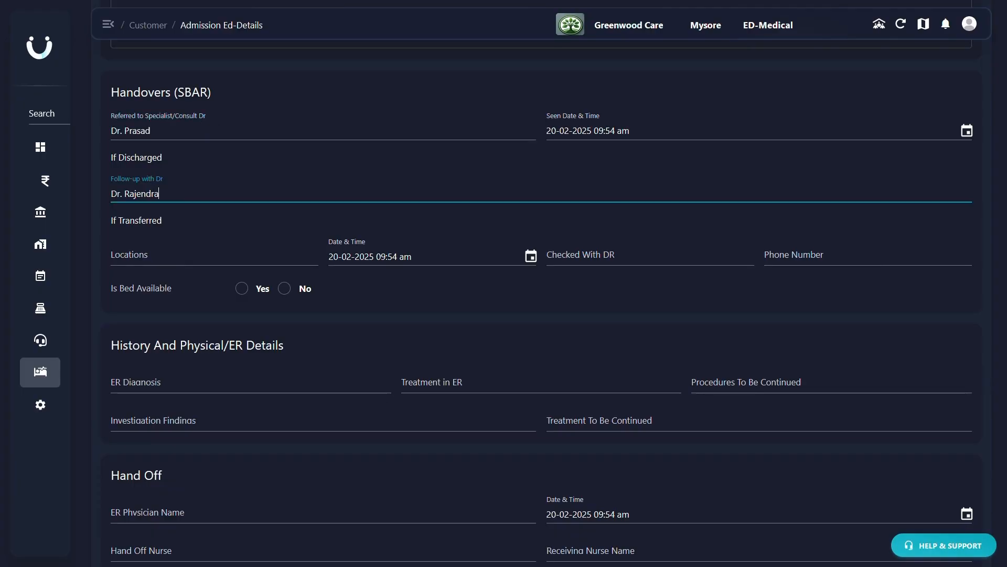
click(147, 257)
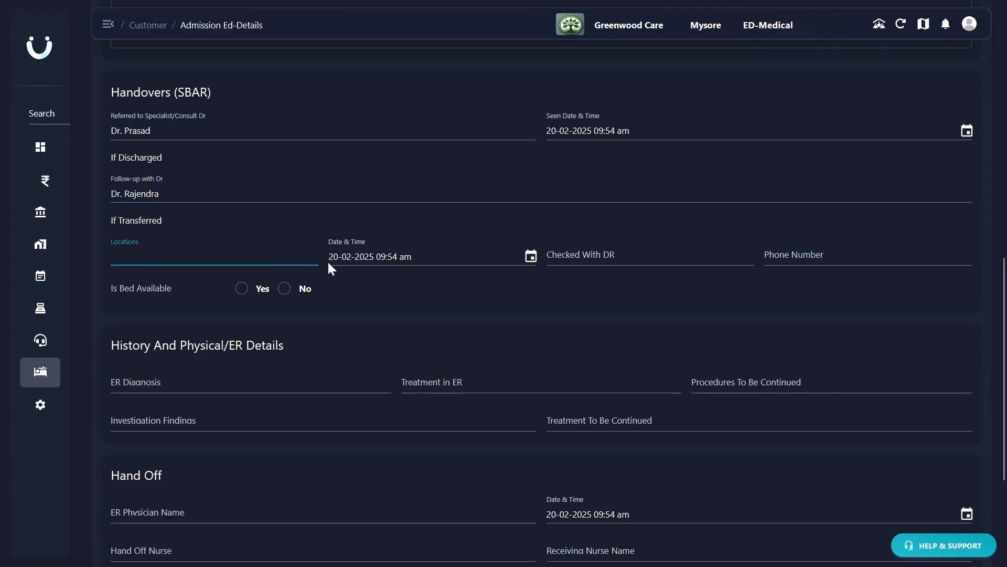
click(610, 255)
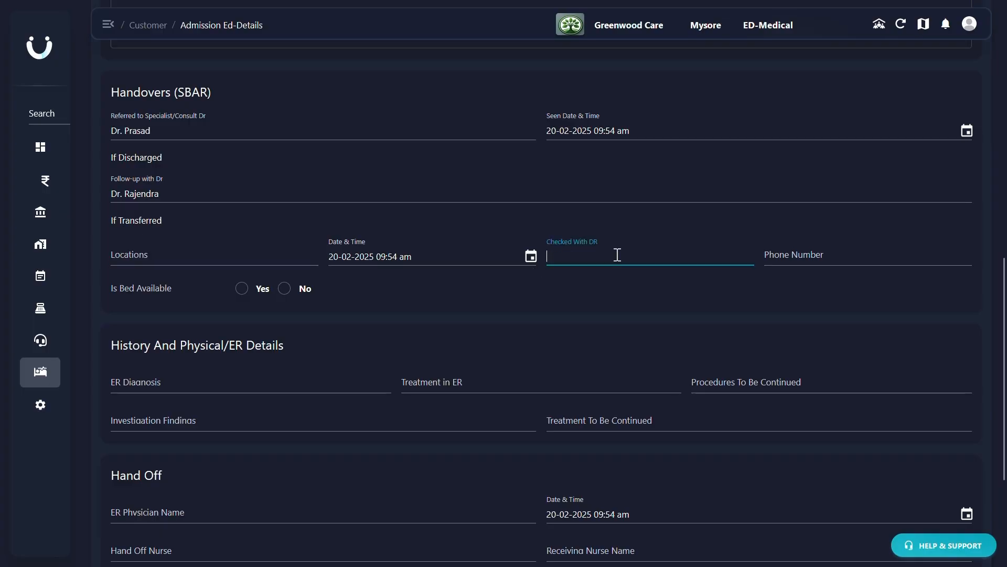
click(769, 253)
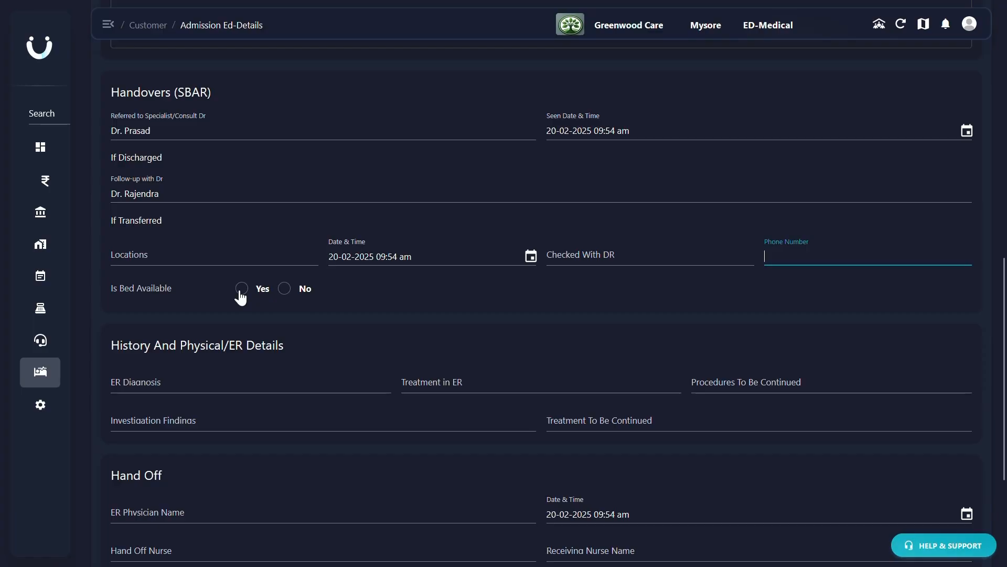
- In the history and physical details, enter Myocardial Infarction as the ER diagnosis and Heart Health as the treatment in ER
click(183, 389)
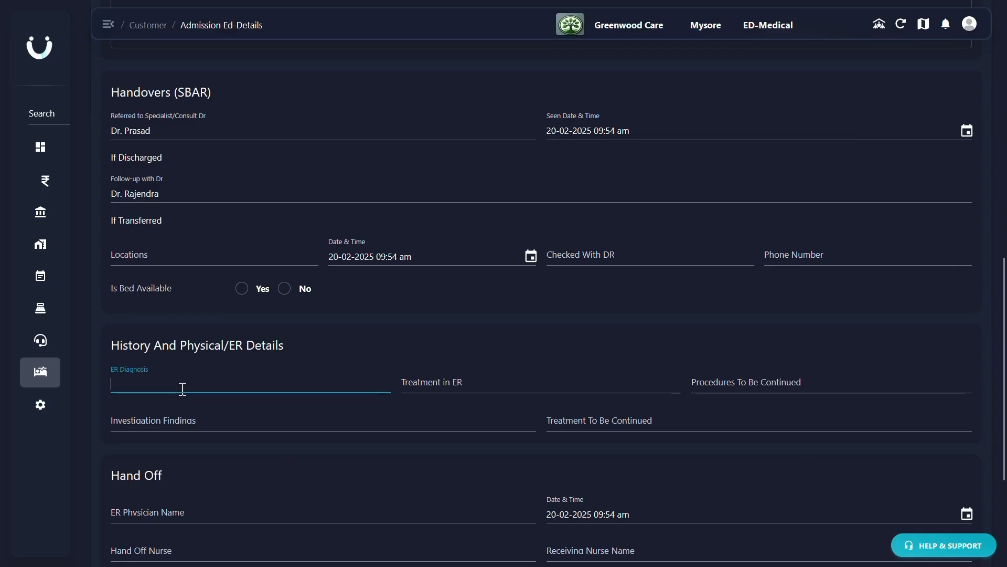
text(Myocardial )
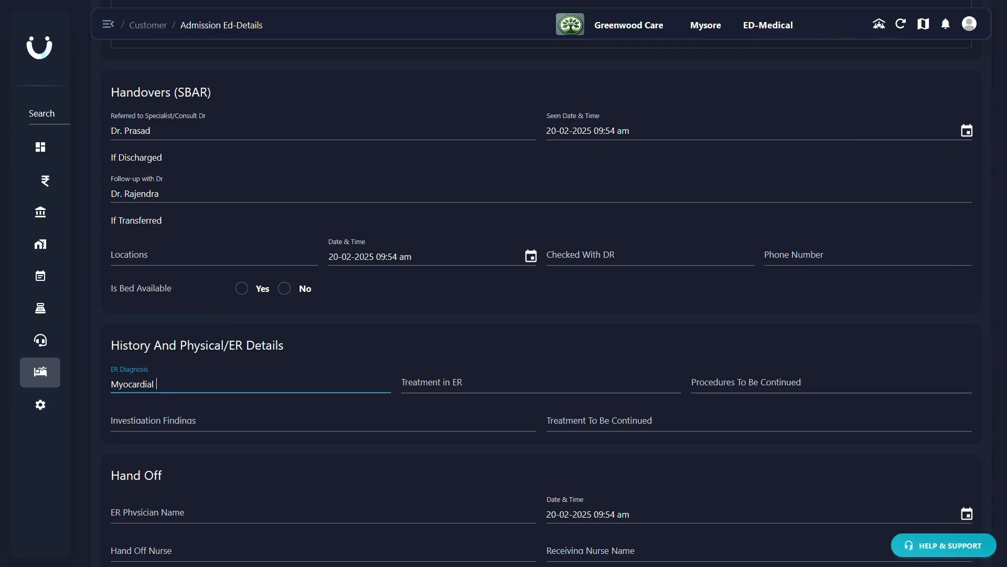
text(Infarction)
click(450, 389)
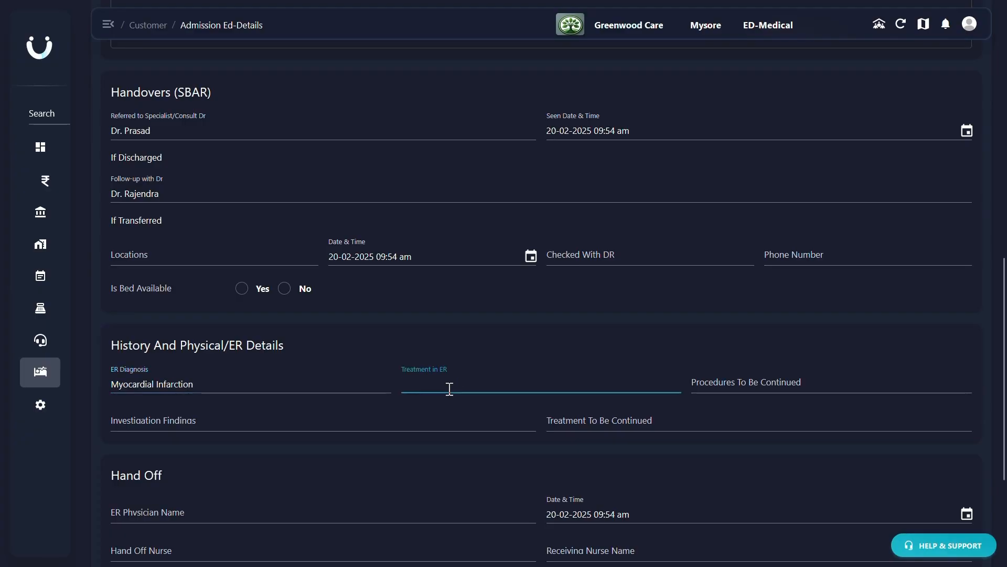
text(Heart Health)
click(757, 383)
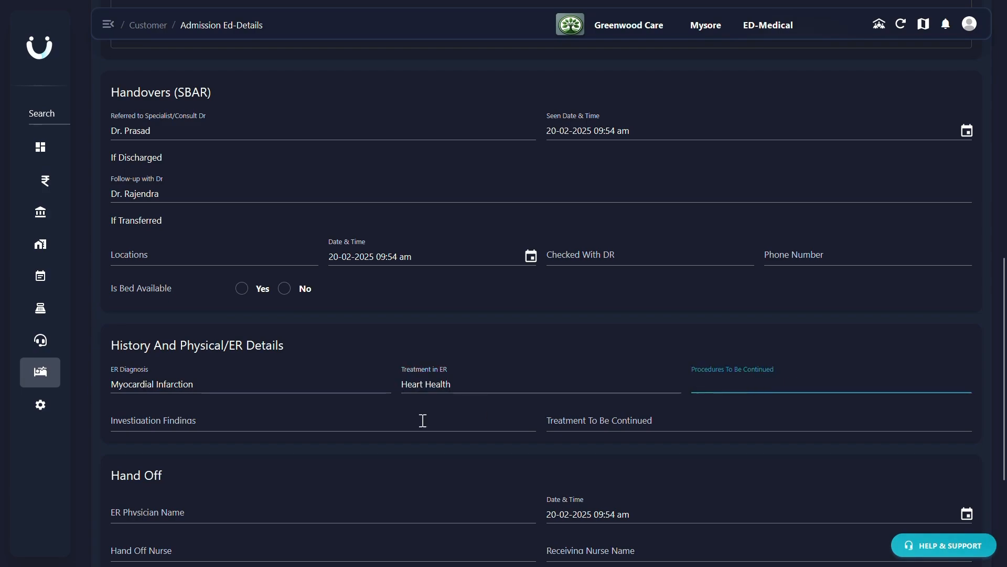
click(331, 424)
click(607, 420)
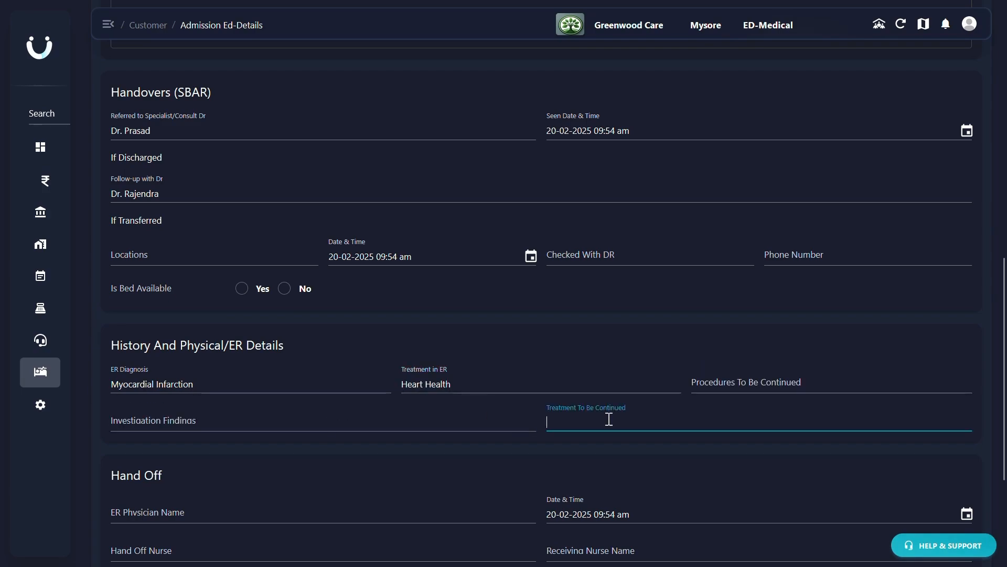
- In the Hand Off section, enter the names of the ER physician, the hand-off nurse and the receiving nurse
scroll(609, 419, down, 3)
click(275, 329)
text(Dr. Swathi)
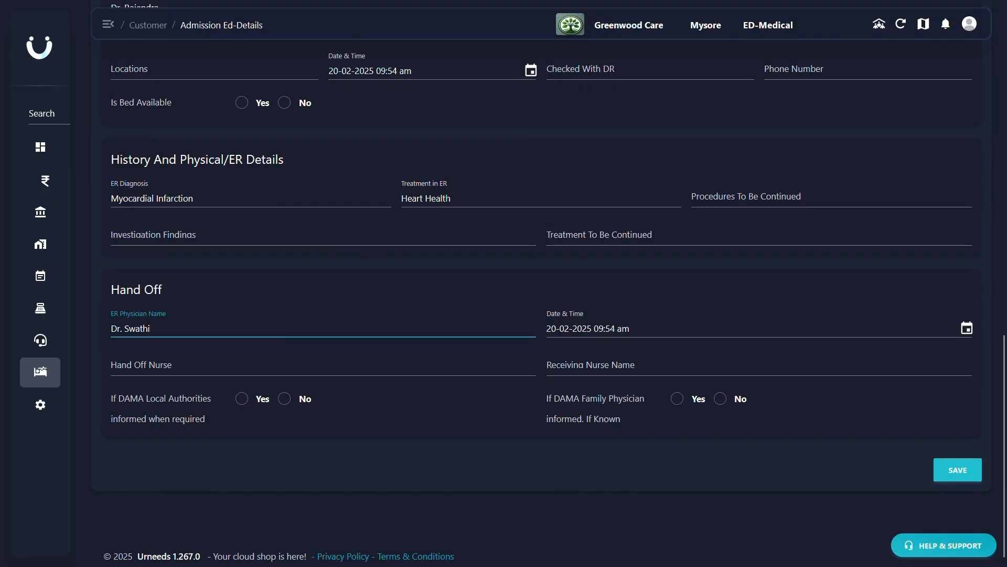
click(966, 336)
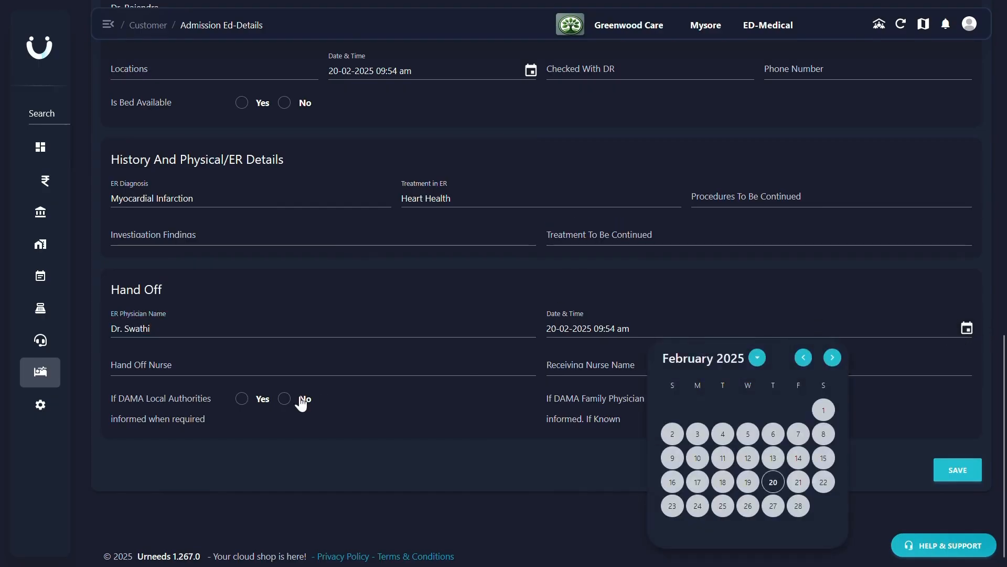
click(273, 369)
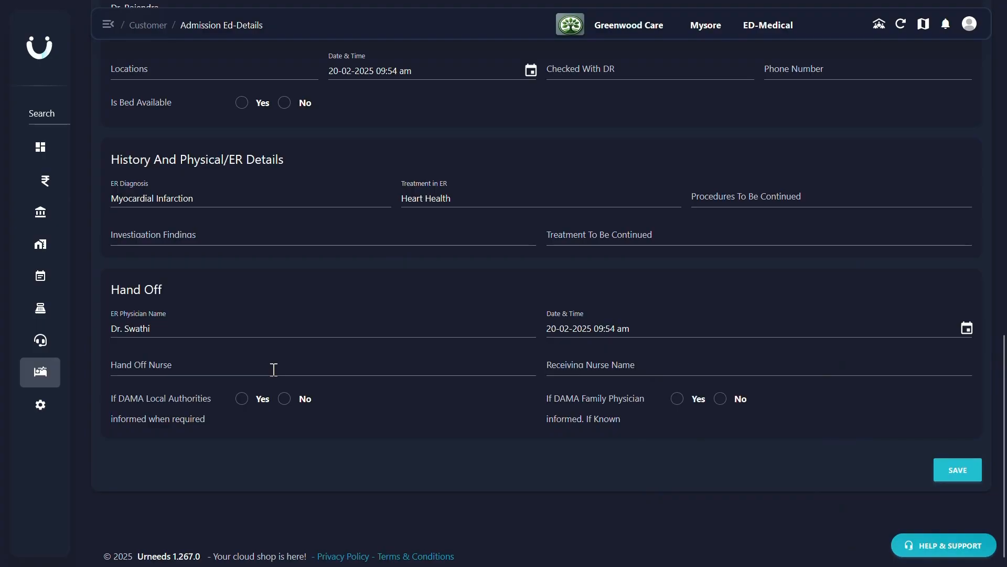
click(273, 370)
text(Swathi)
click(558, 373)
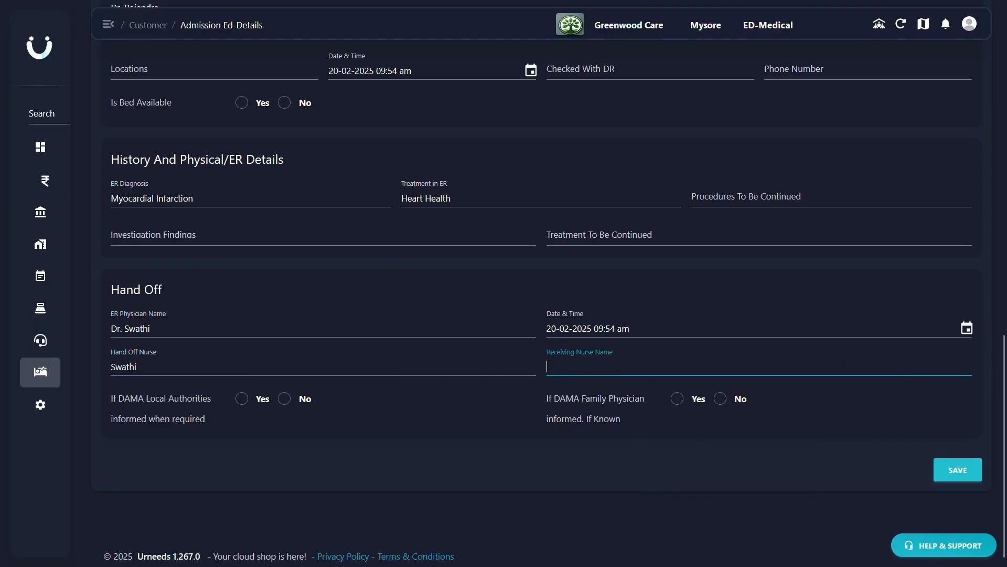
text(Geetha)
- Answer Yes for both DAMA local authorities informed and DAMA family physician informed, and save the handover form
click(243, 401)
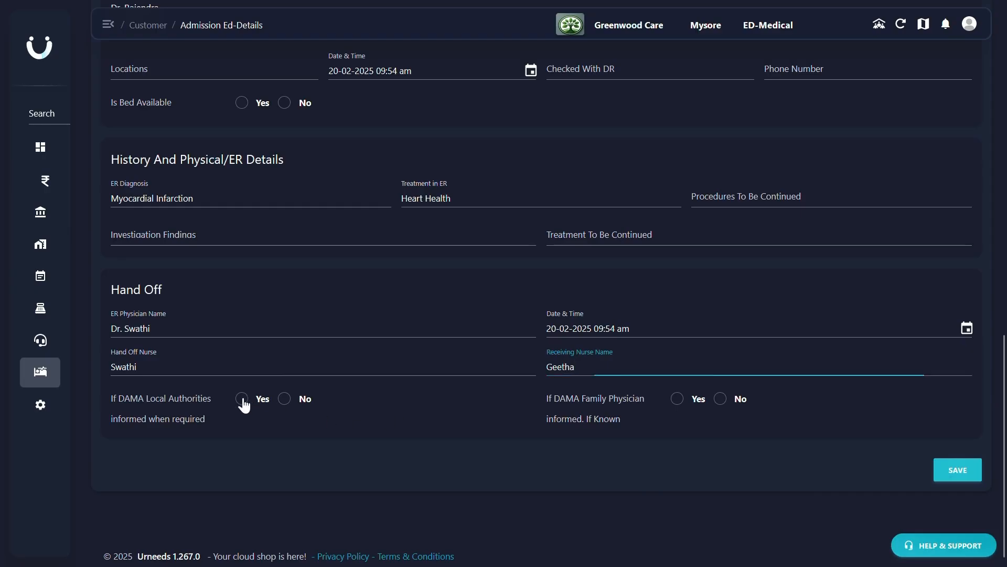
click(280, 402)
click(241, 400)
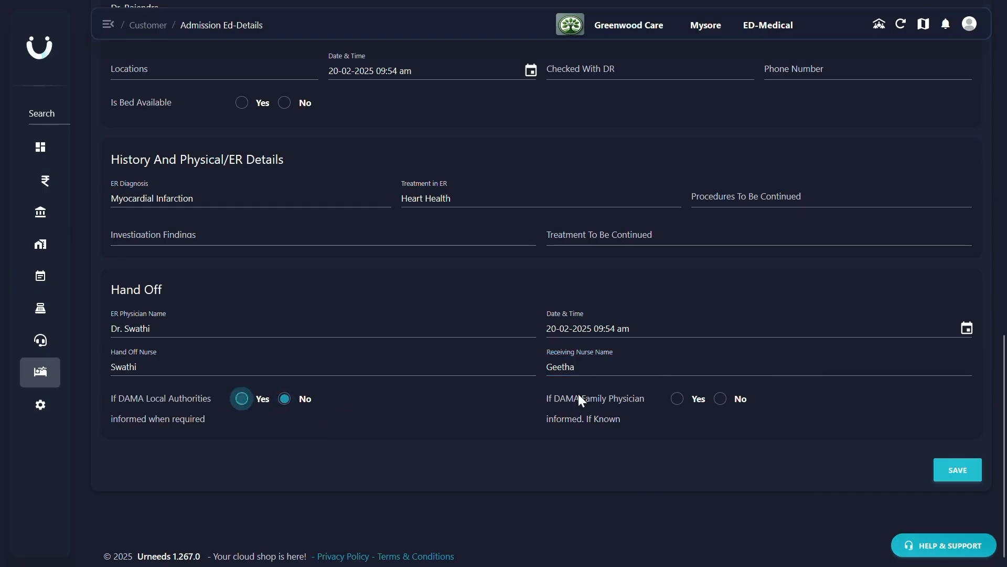
click(678, 403)
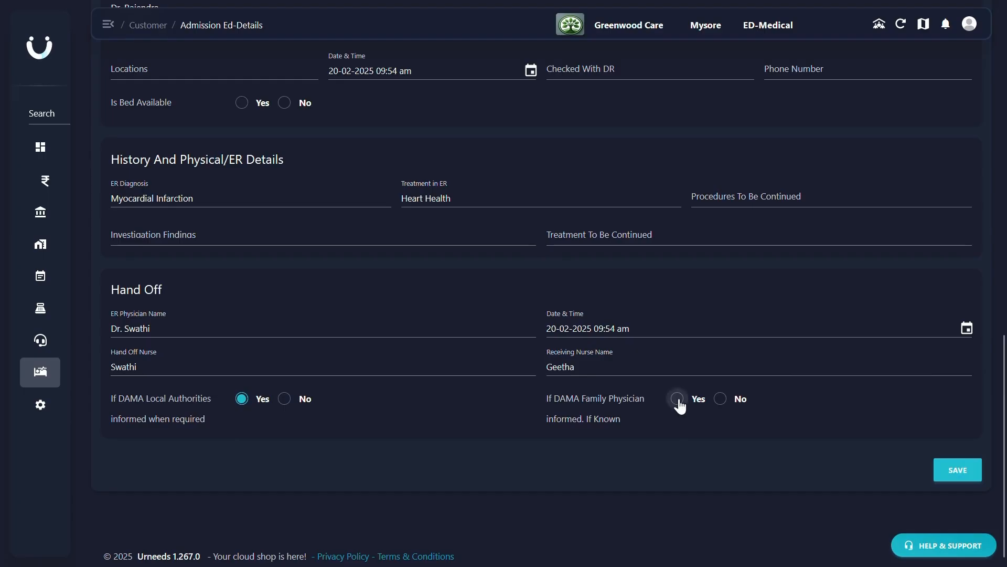
click(337, 456)
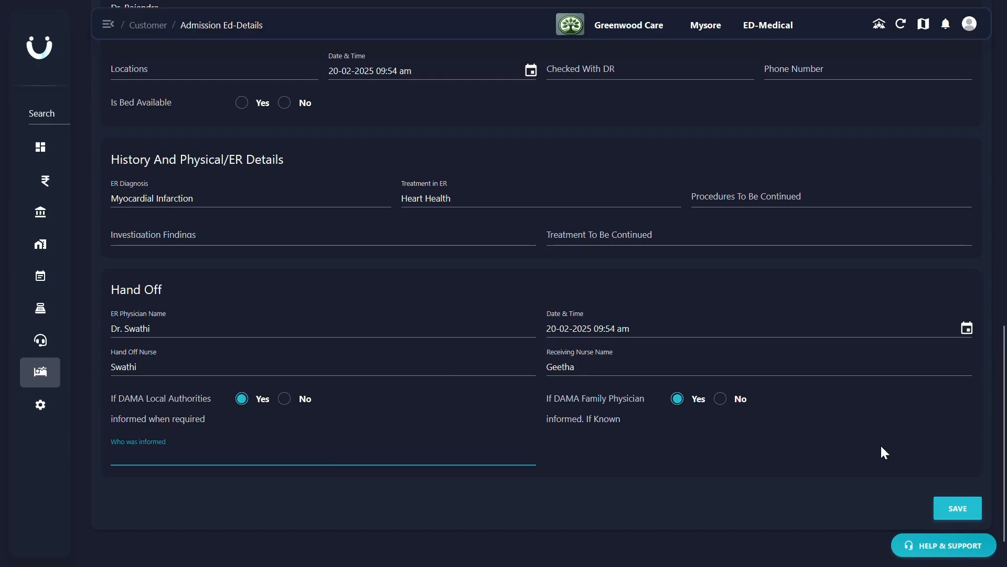
click(949, 514)
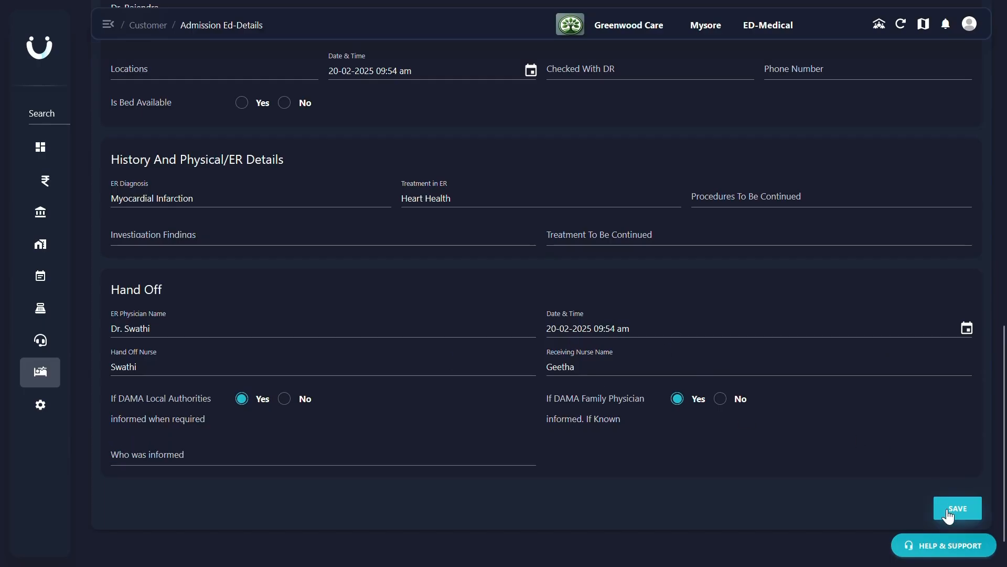
click(948, 514)
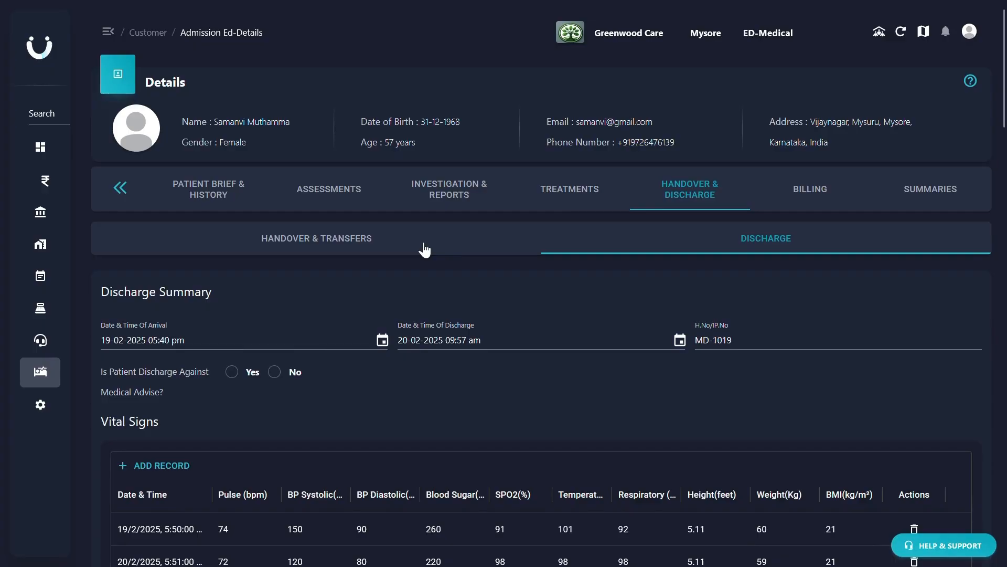
scroll(422, 248, down, 2)
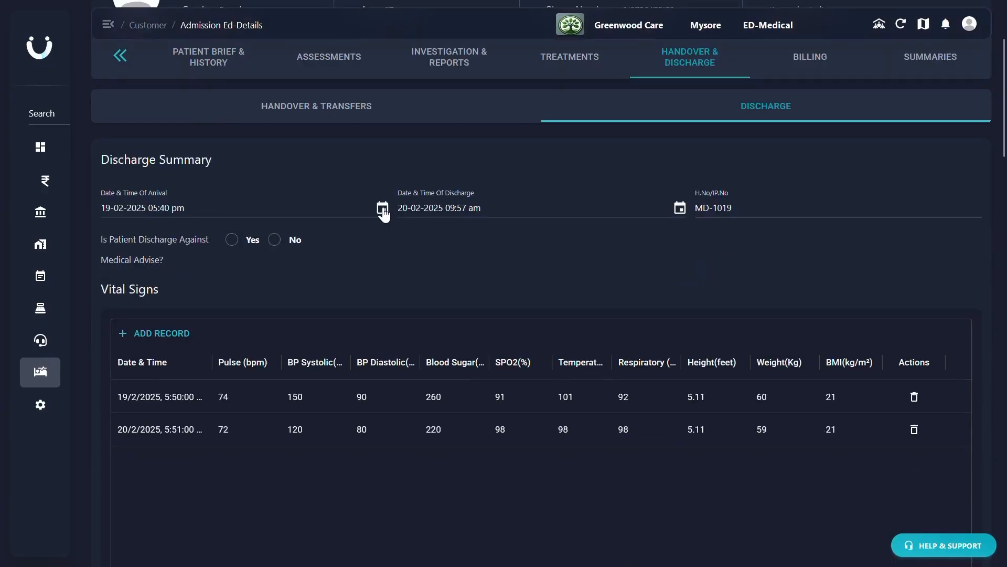
click(383, 209)
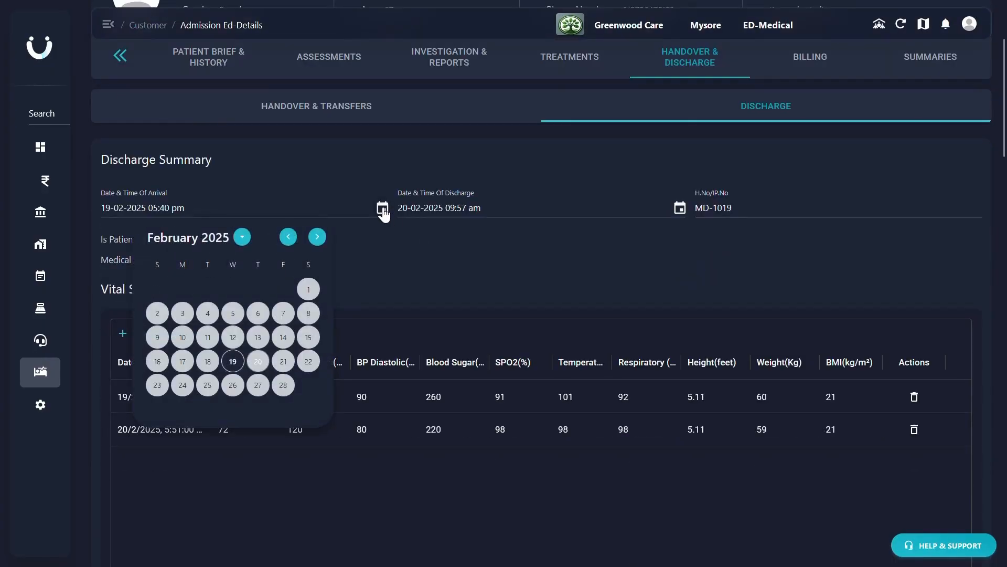
click(679, 209)
click(679, 208)
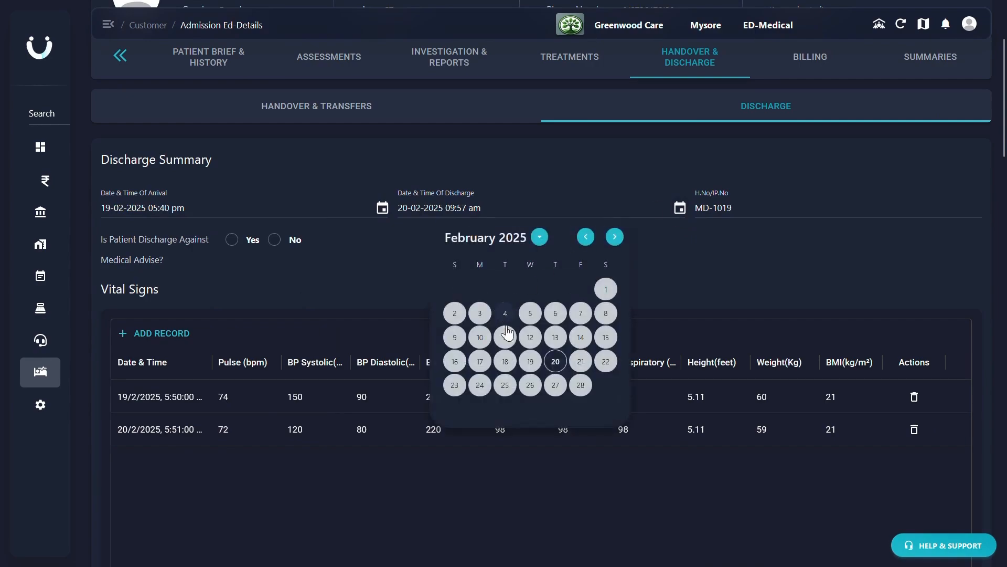
click(581, 361)
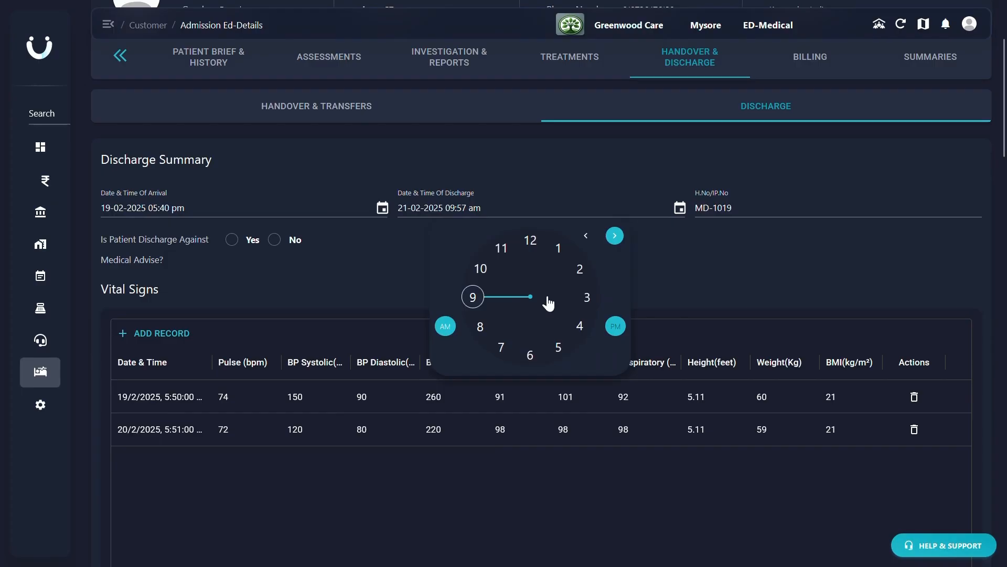
click(586, 298)
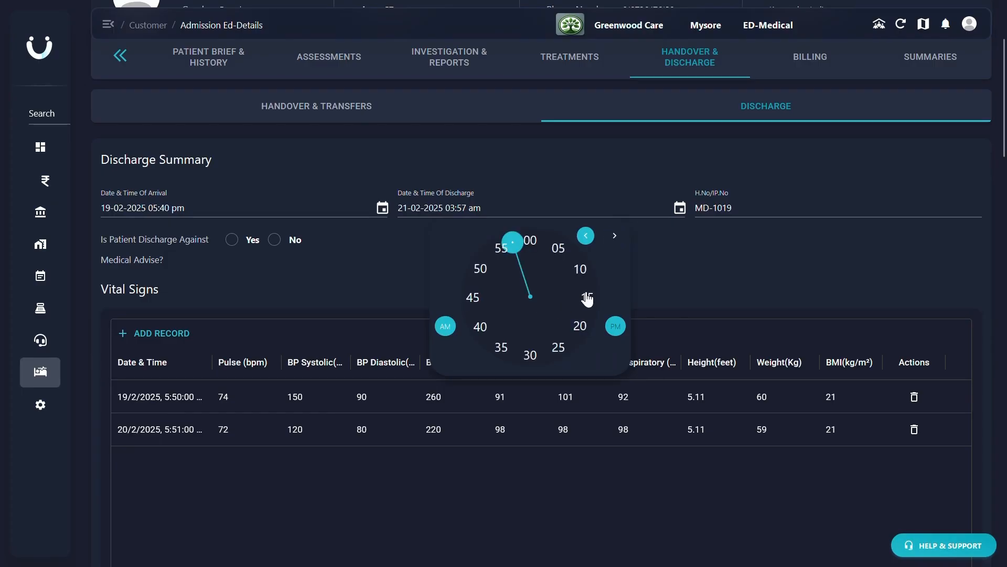
click(716, 215)
click(276, 240)
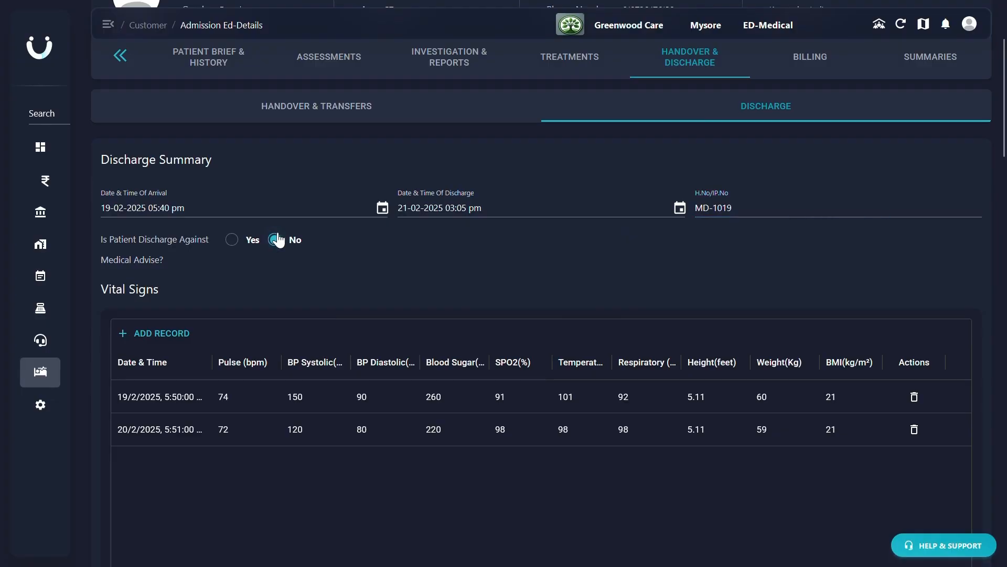
- Fill in the discharge advice (chew aspirin, rest, avoid driving), the patient's stable condition at discharge and the cardiology follow-up care instructions
scroll(278, 239, down, 3)
scroll(278, 240, down, 9)
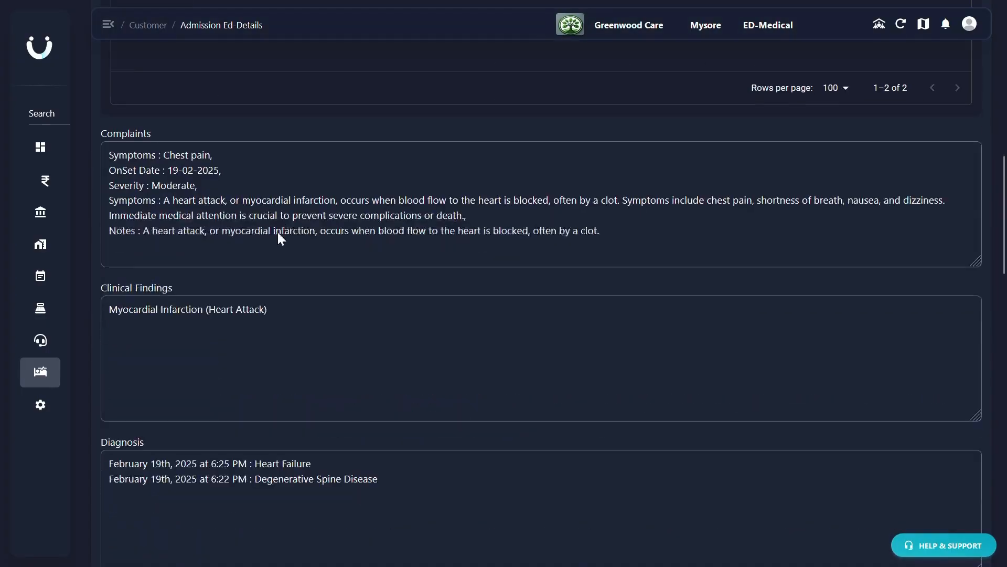
scroll(280, 232, down, 7)
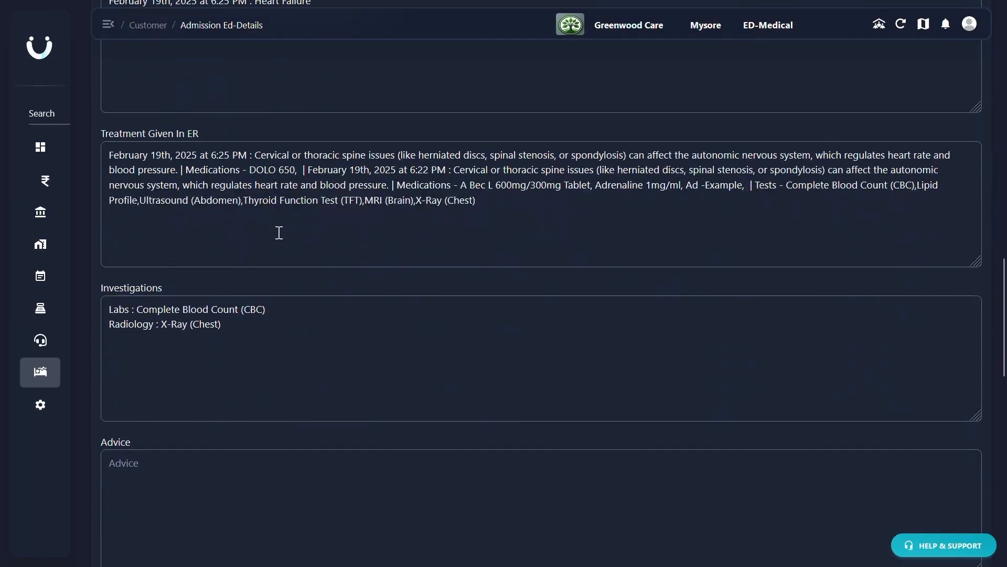
scroll(279, 232, down, 2)
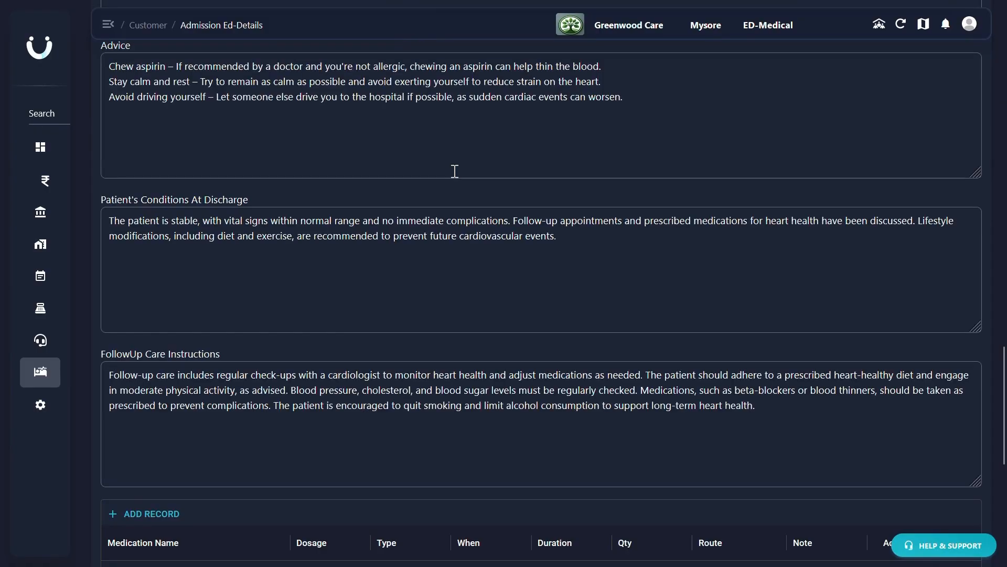
- Add an Aspirin tablet to the discharge medications with dosage 1-0-0, Before Food, duration 7, quantity 7 and route Oral (PO), and save the record
scroll(453, 200, down, 5)
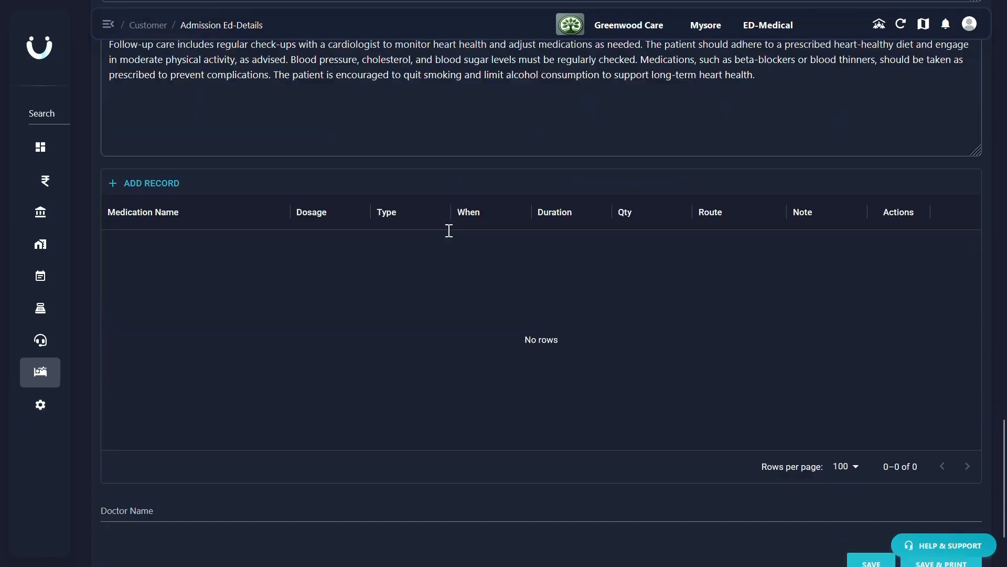
click(151, 183)
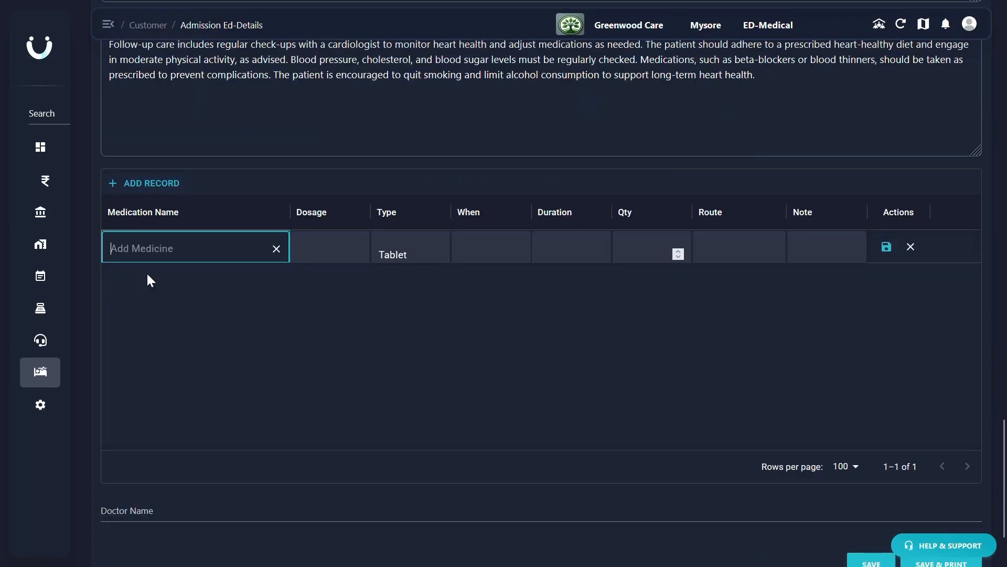
text(Aspirin)
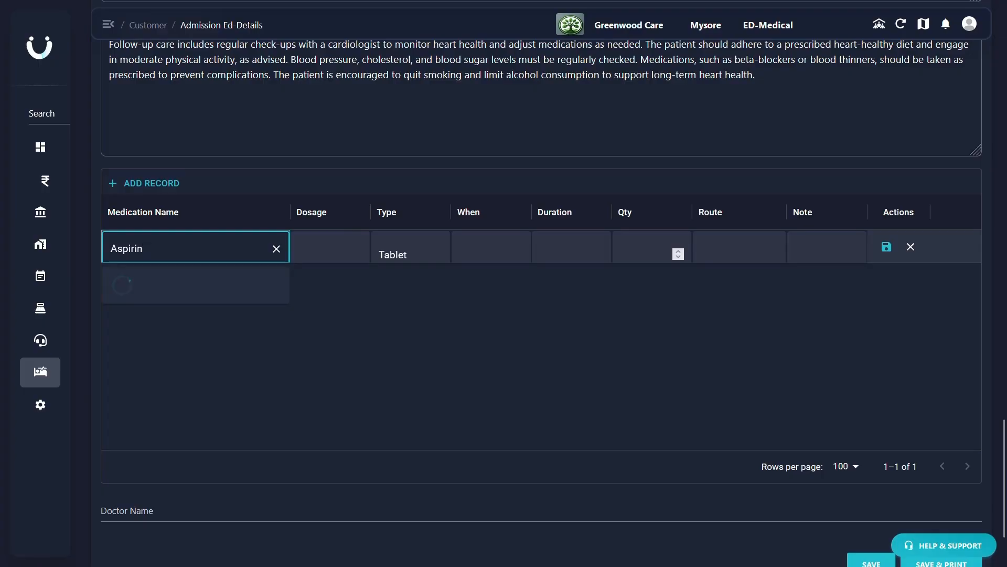
click(322, 245)
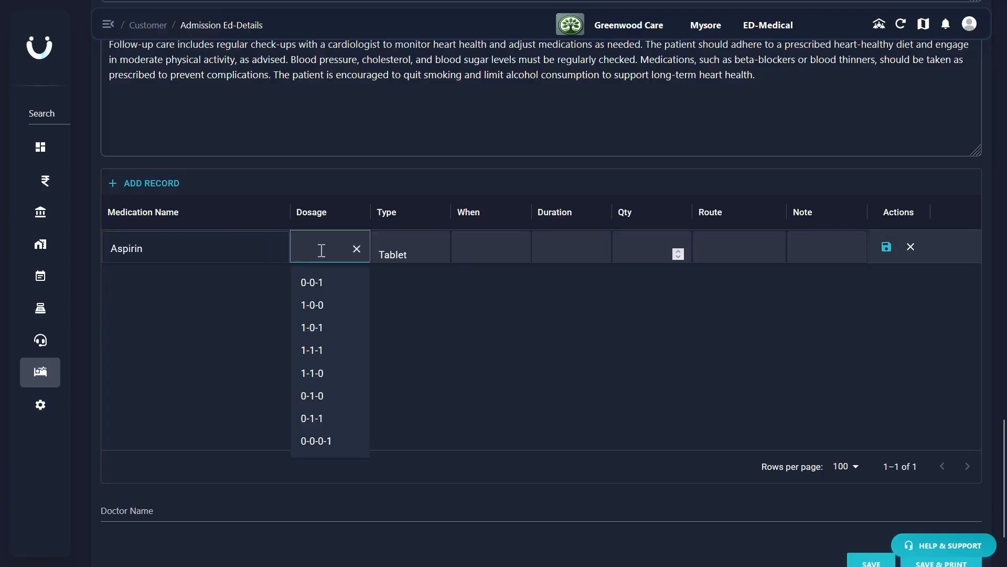
click(312, 304)
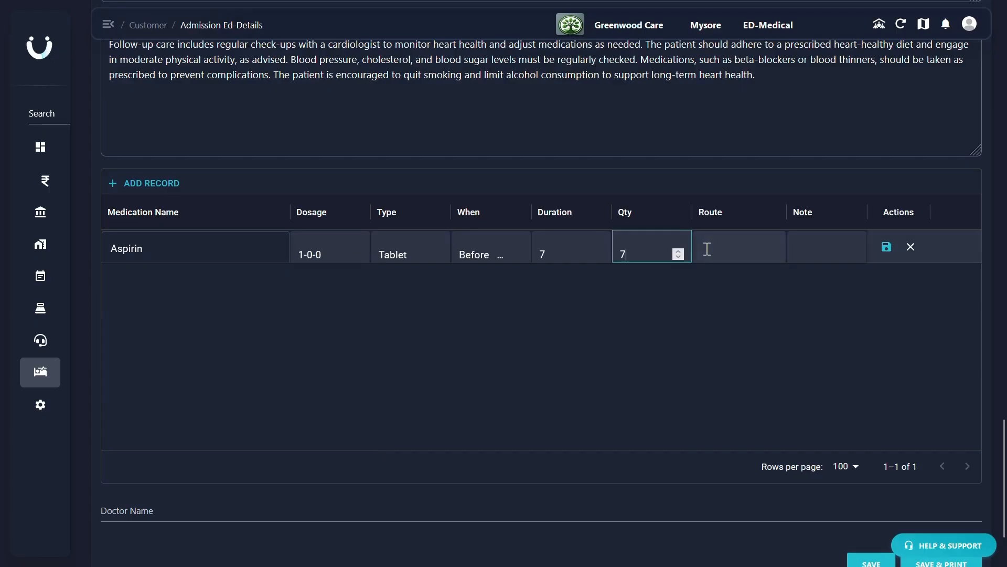
click(704, 250)
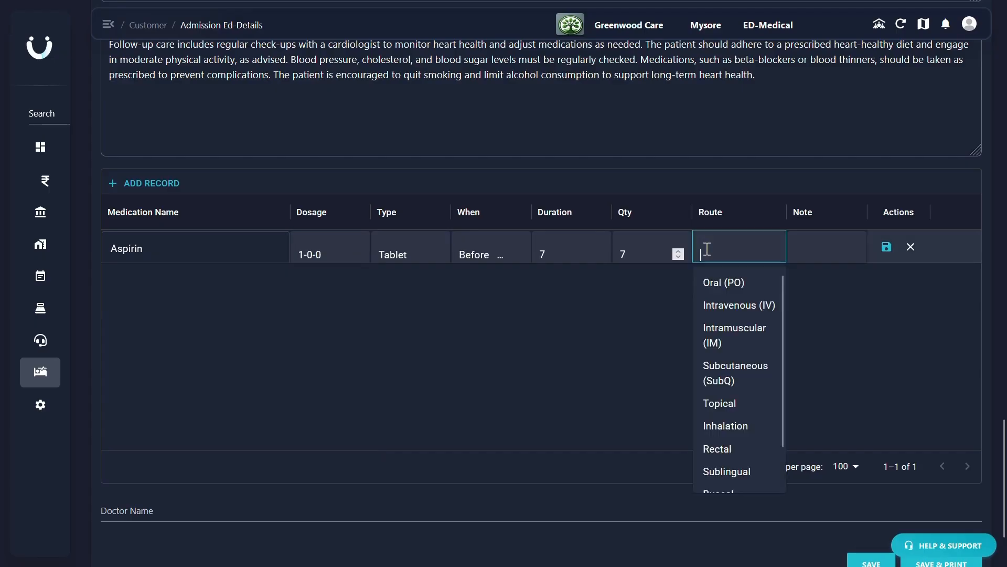
click(720, 282)
click(887, 246)
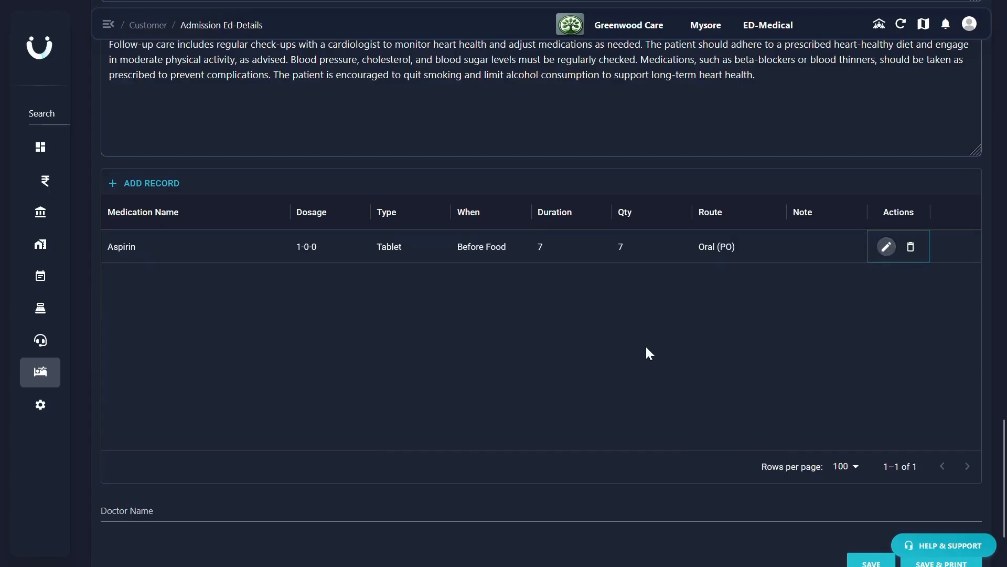
- Enter the doctor's name in the discharge summary and save the summary
scroll(647, 352, down, 2)
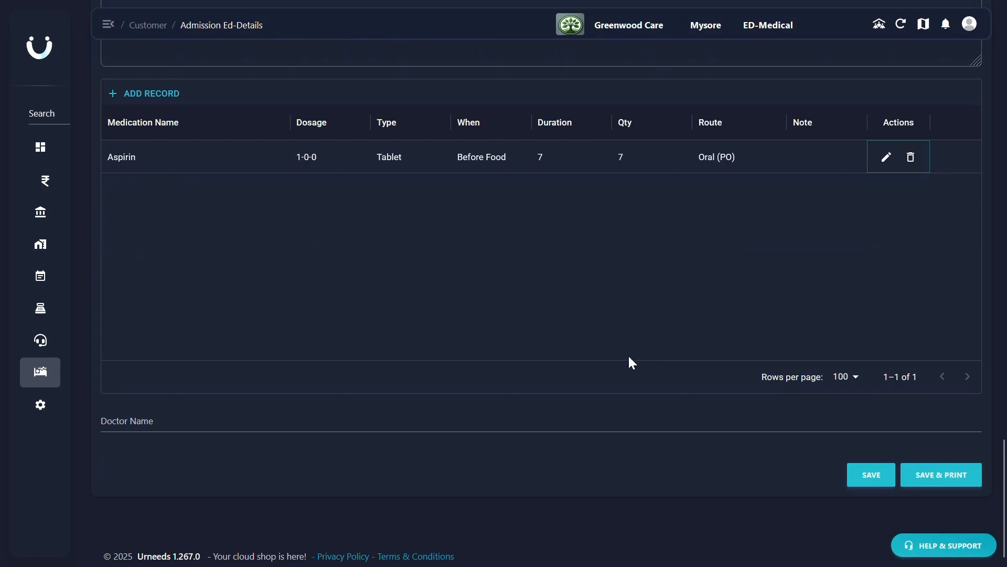
click(421, 421)
text(Dr. Rajendra)
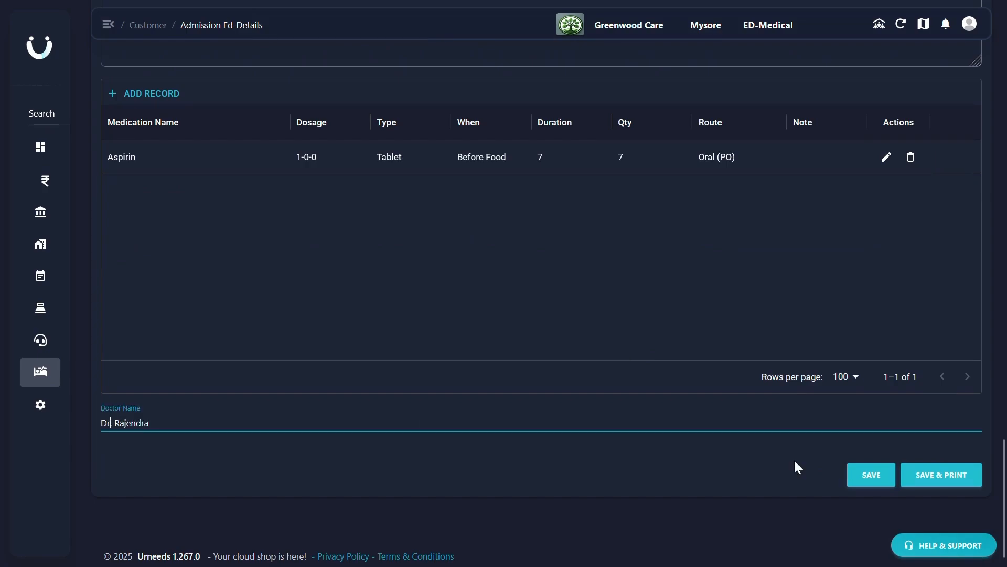
click(872, 475)
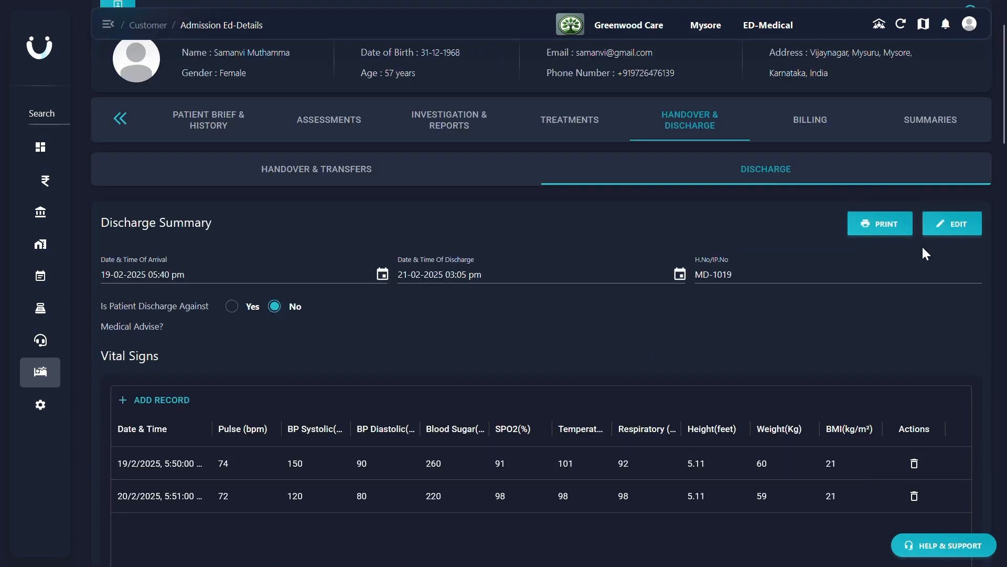
- Preview the discharge summary printout, check both pages, and close the preview without printing
click(887, 225)
scroll(602, 292, down, 3)
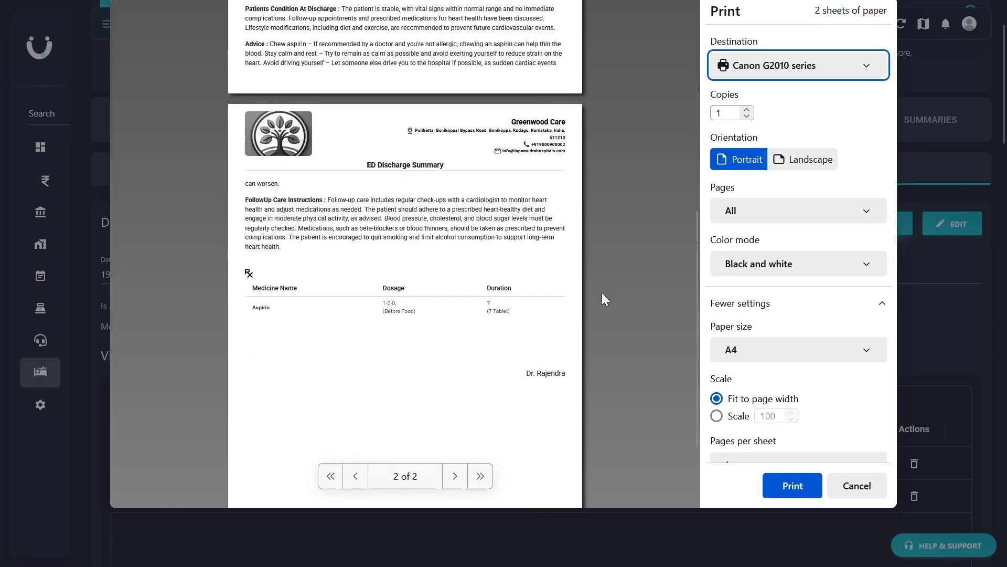
scroll(602, 292, up, 5)
key(Escape)
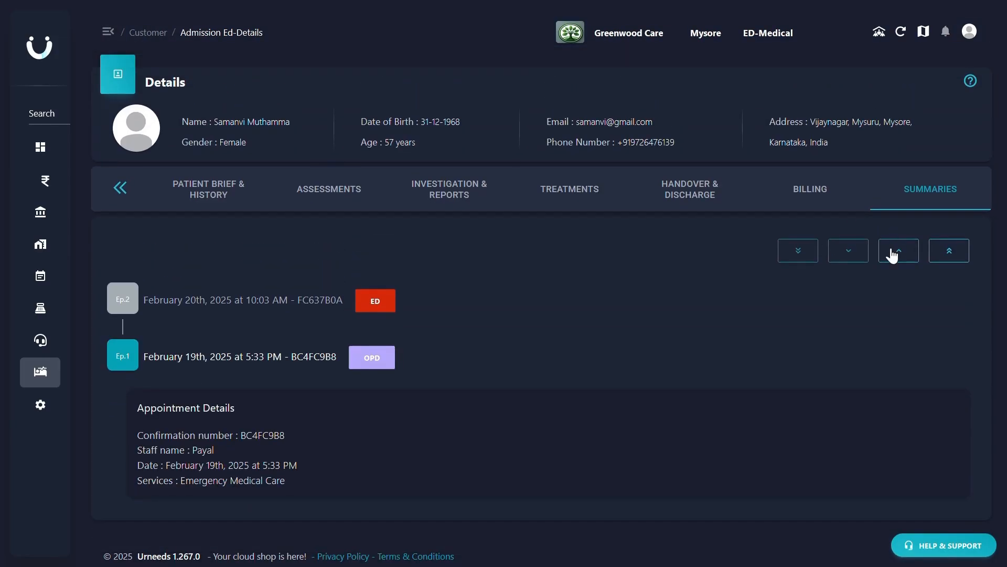
- In the patient's summaries, show the February 20th, 2025 ED episode and review its admission details and discharge record down to the doctor name
click(893, 253)
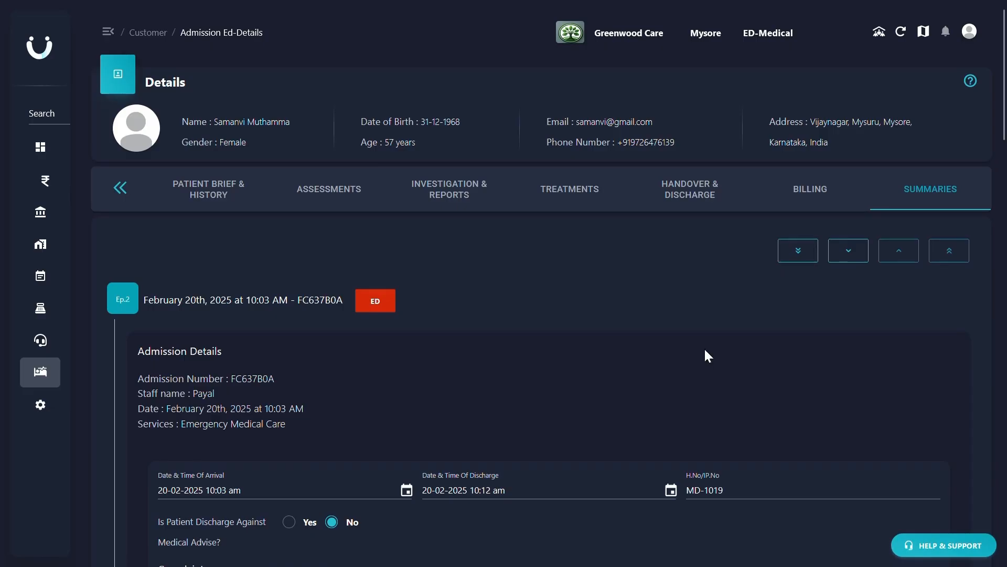
scroll(705, 351, down, 9)
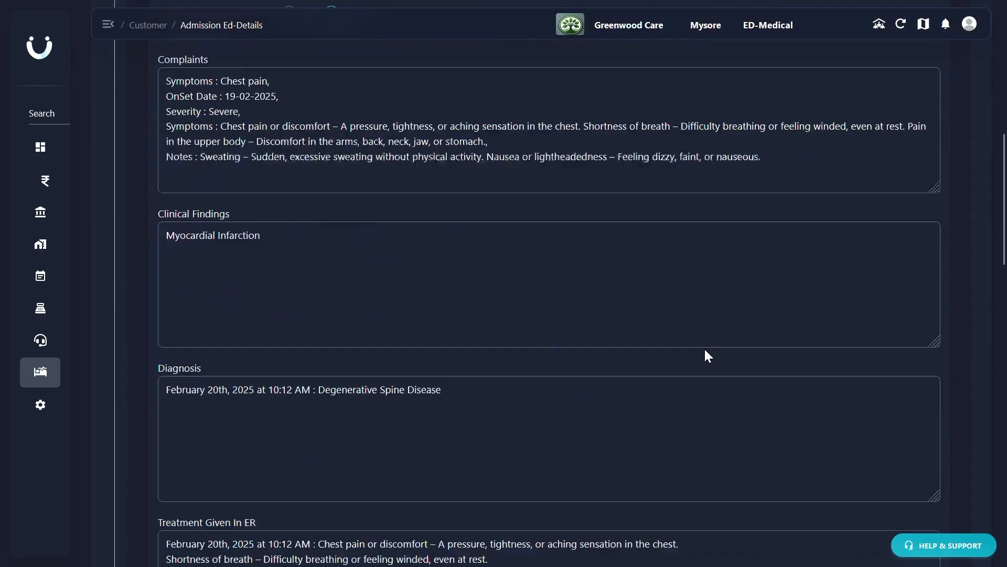
scroll(705, 350, down, 9)
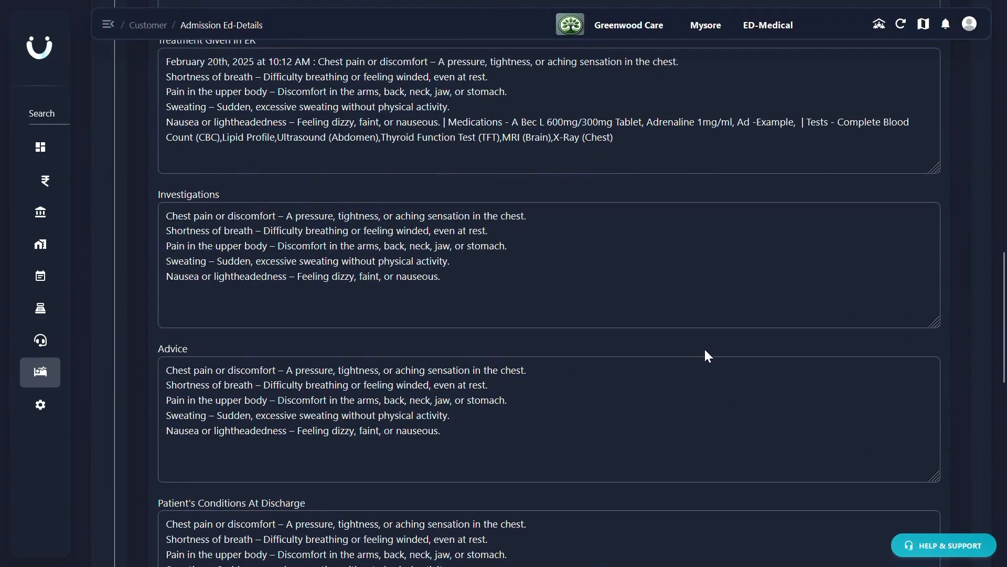
scroll(705, 350, down, 13)
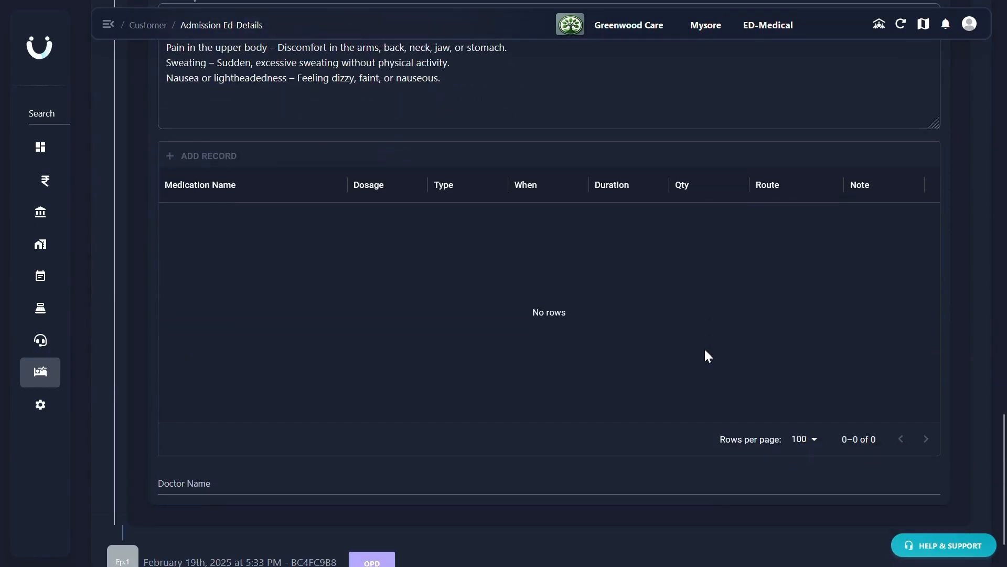